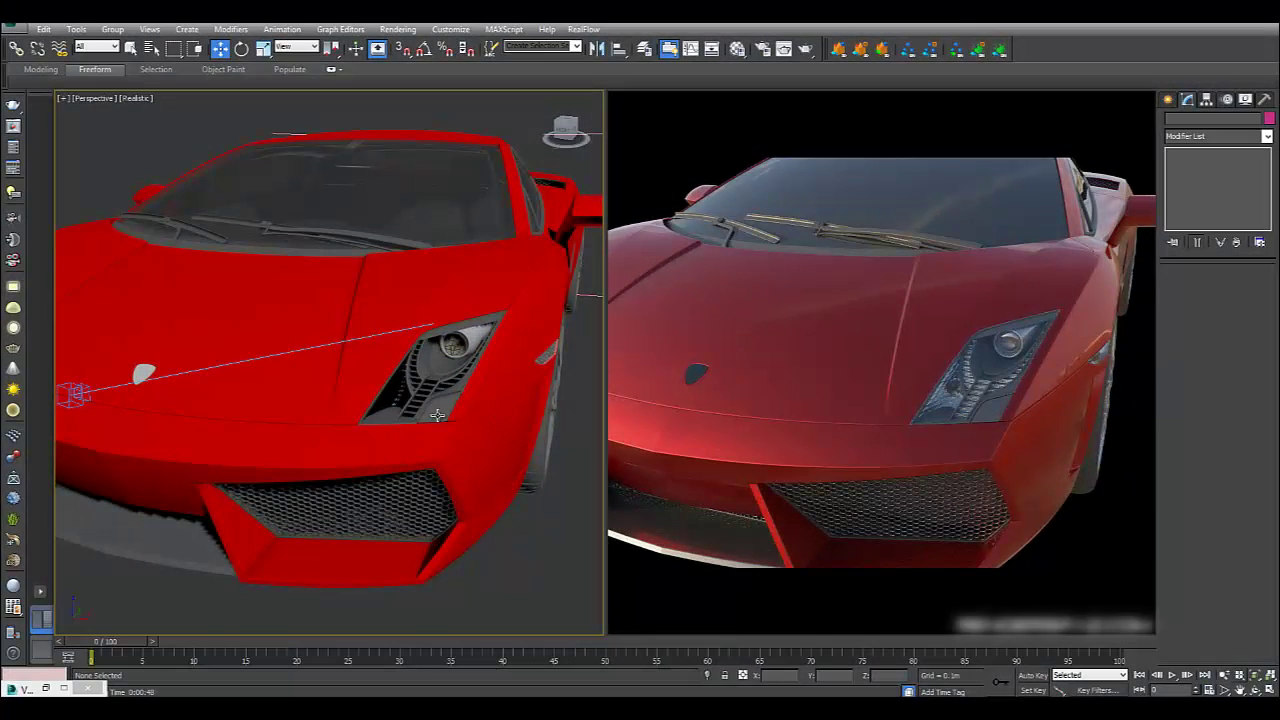
Step: Orbit and zoom the Perspective viewport in close on the car's left headlight
alt+middle_drag(439, 412, 447, 433)
scroll(447, 433, up, 4)
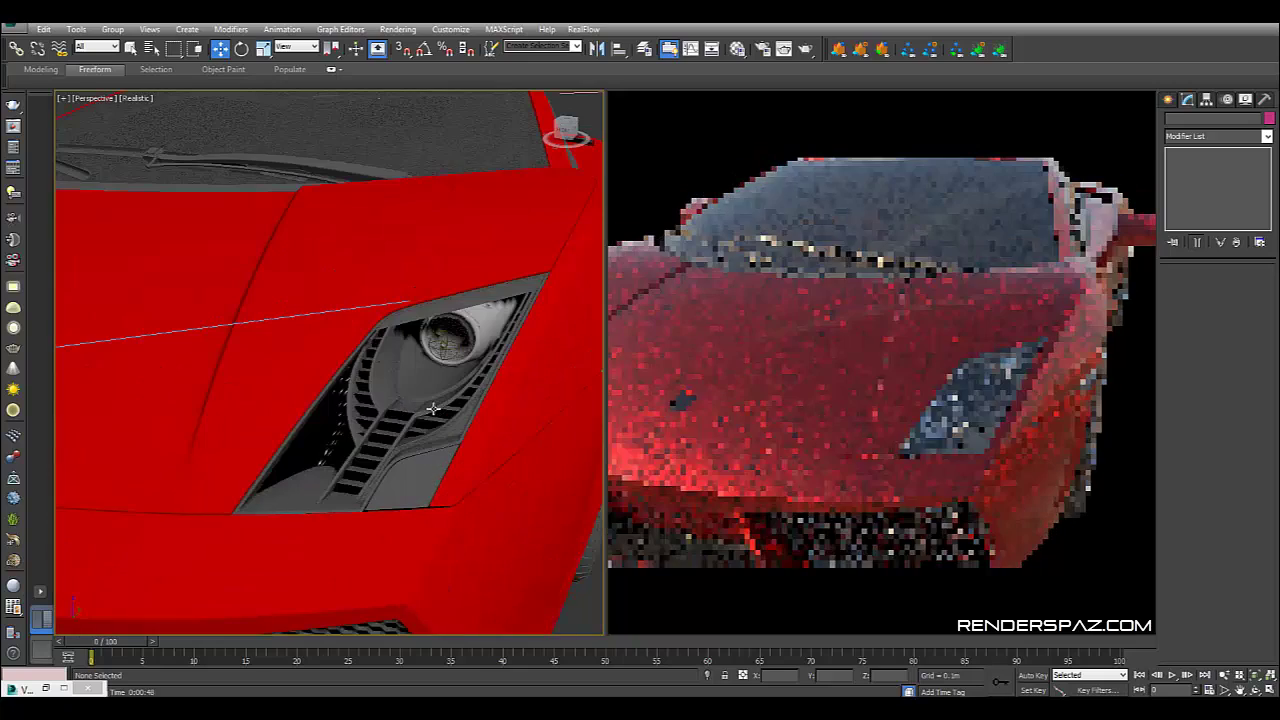
scroll(428, 400, up, 2)
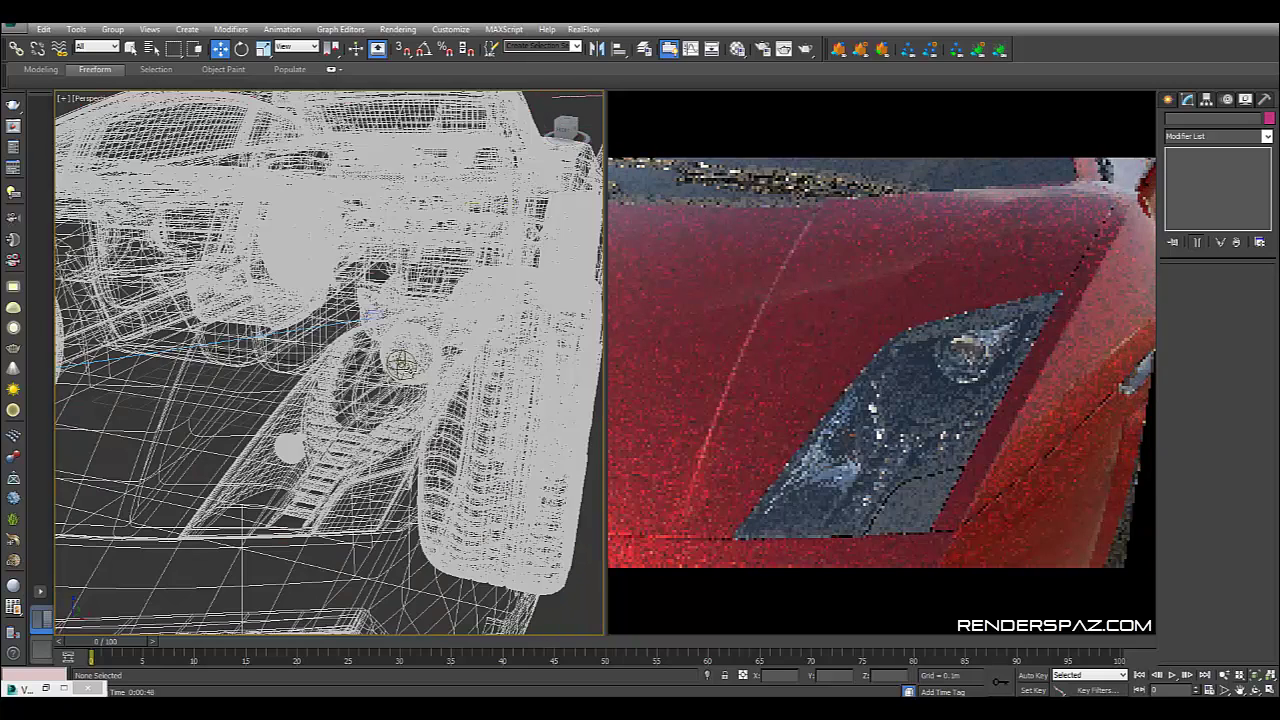
Step: Restore the V-Ray Light Lister, switch the second VRayLight on and toggle the first light's On state
click(46, 688)
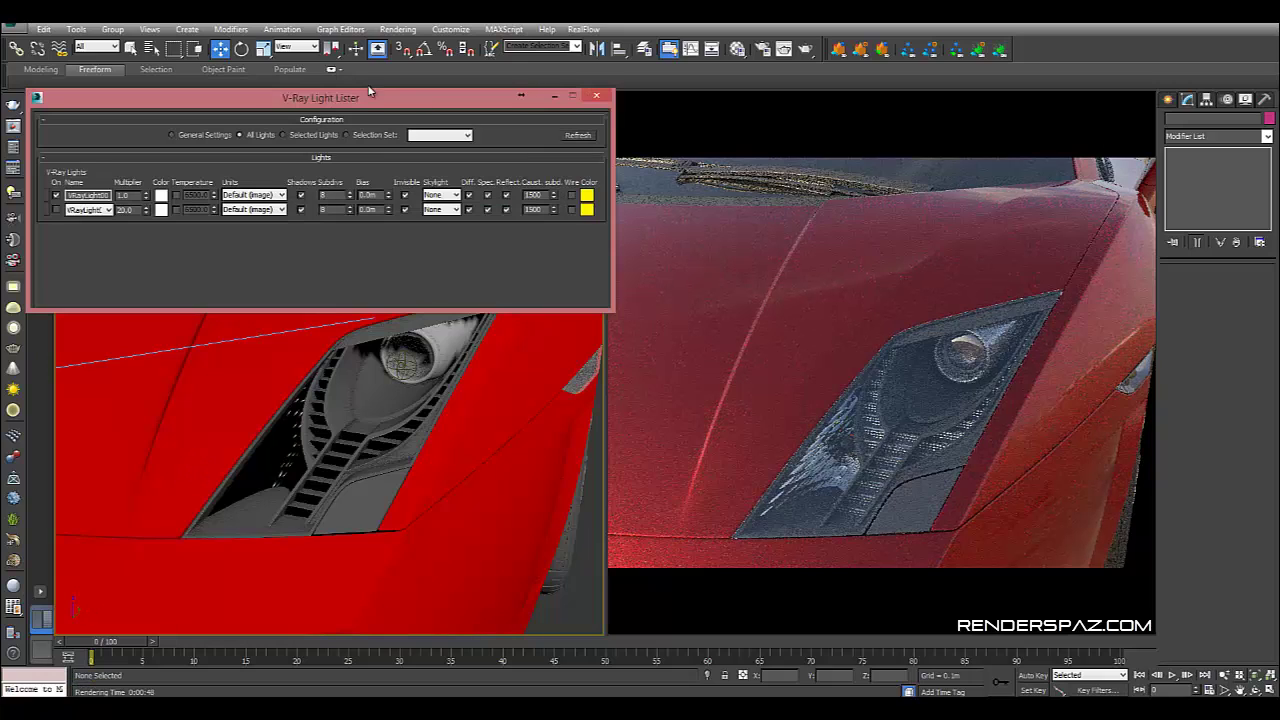
drag(369, 91, 349, 105)
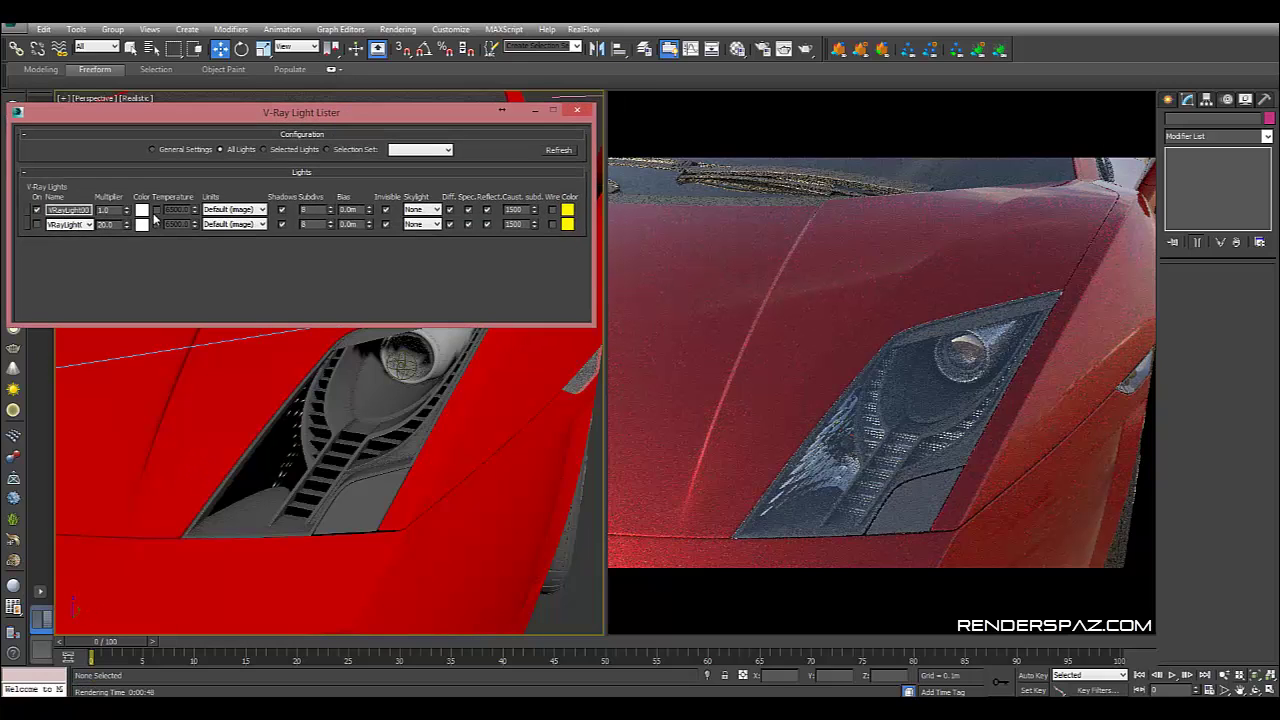
click(36, 225)
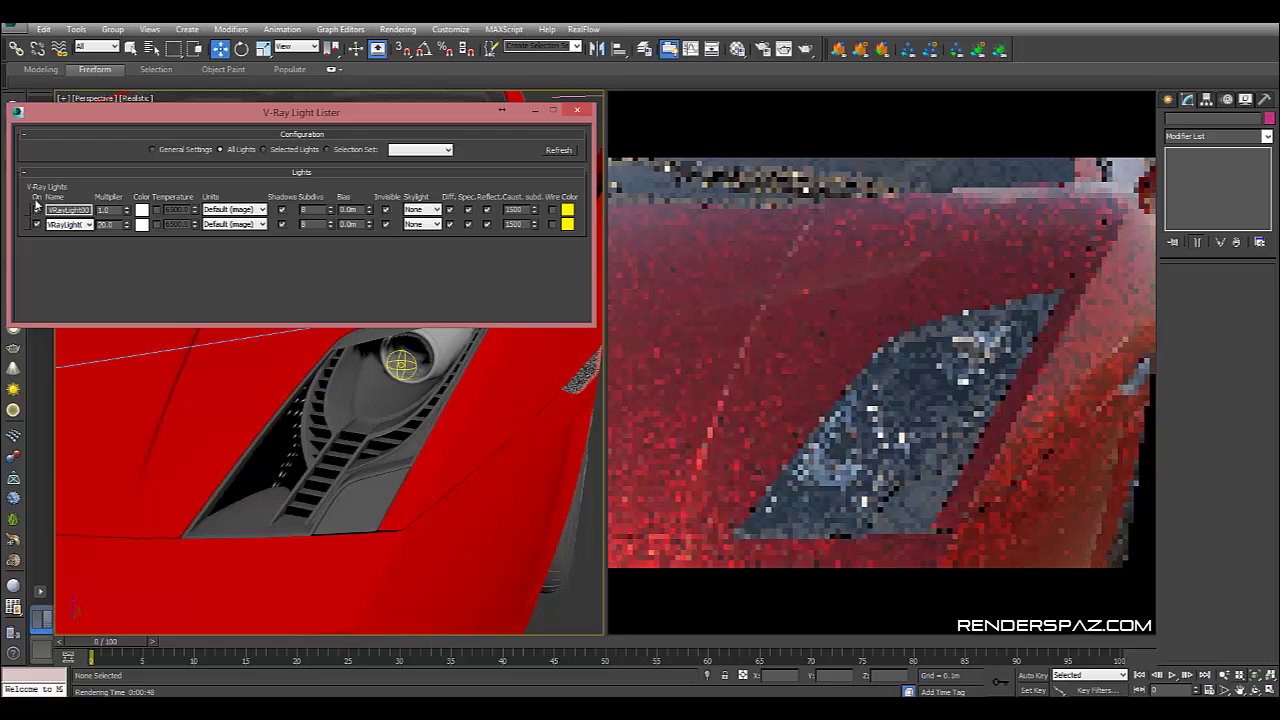
click(36, 211)
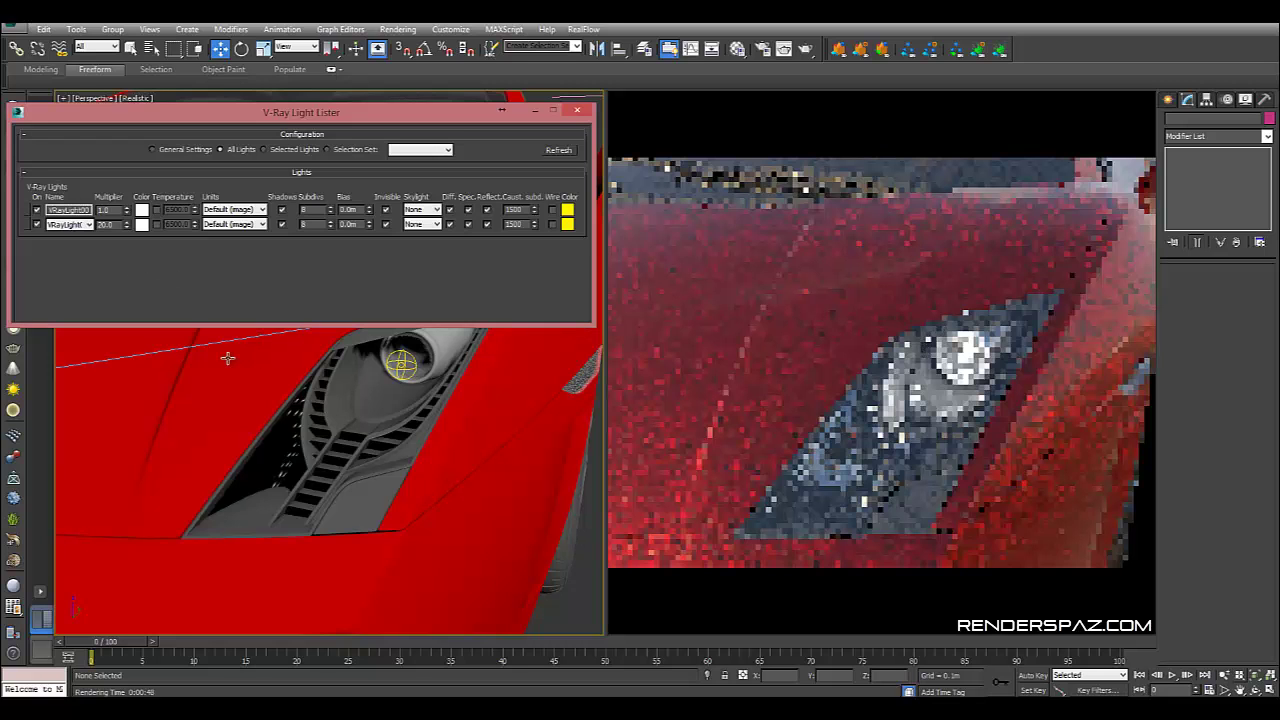
Step: Open and dismiss the light gizmo's context menu and the second light's name list without changes
right_click(400, 366)
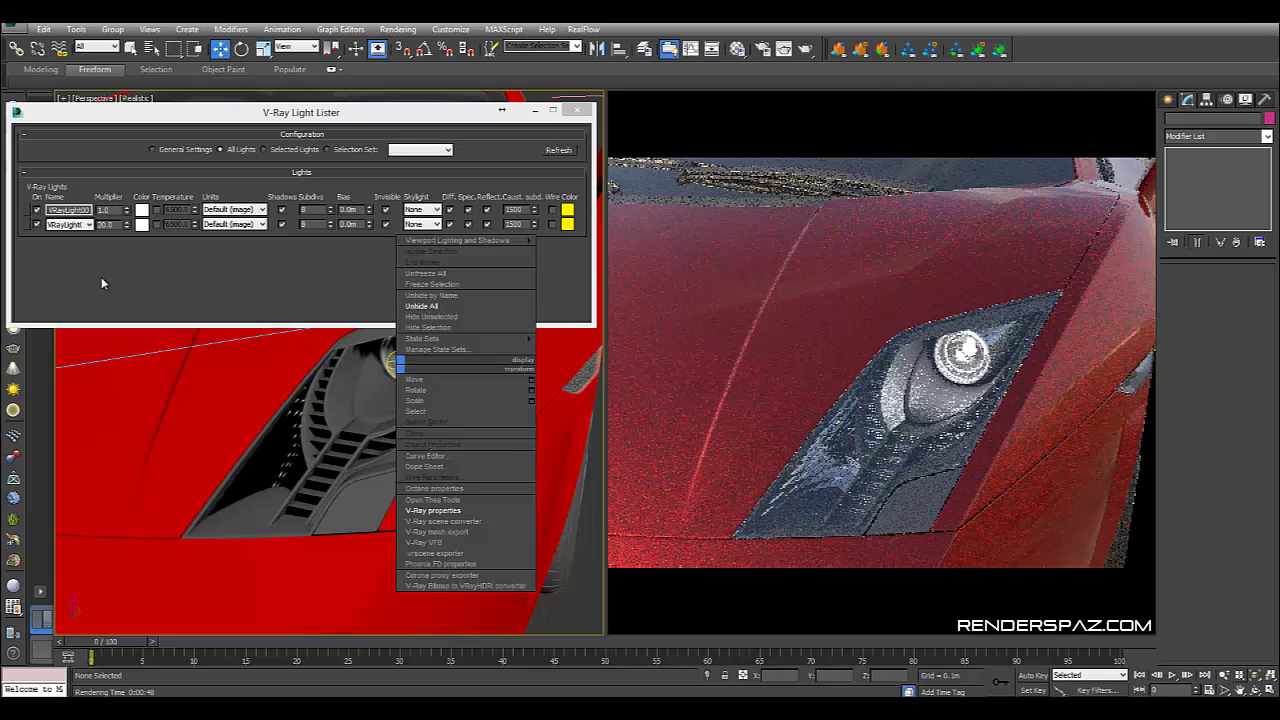
click(505, 235)
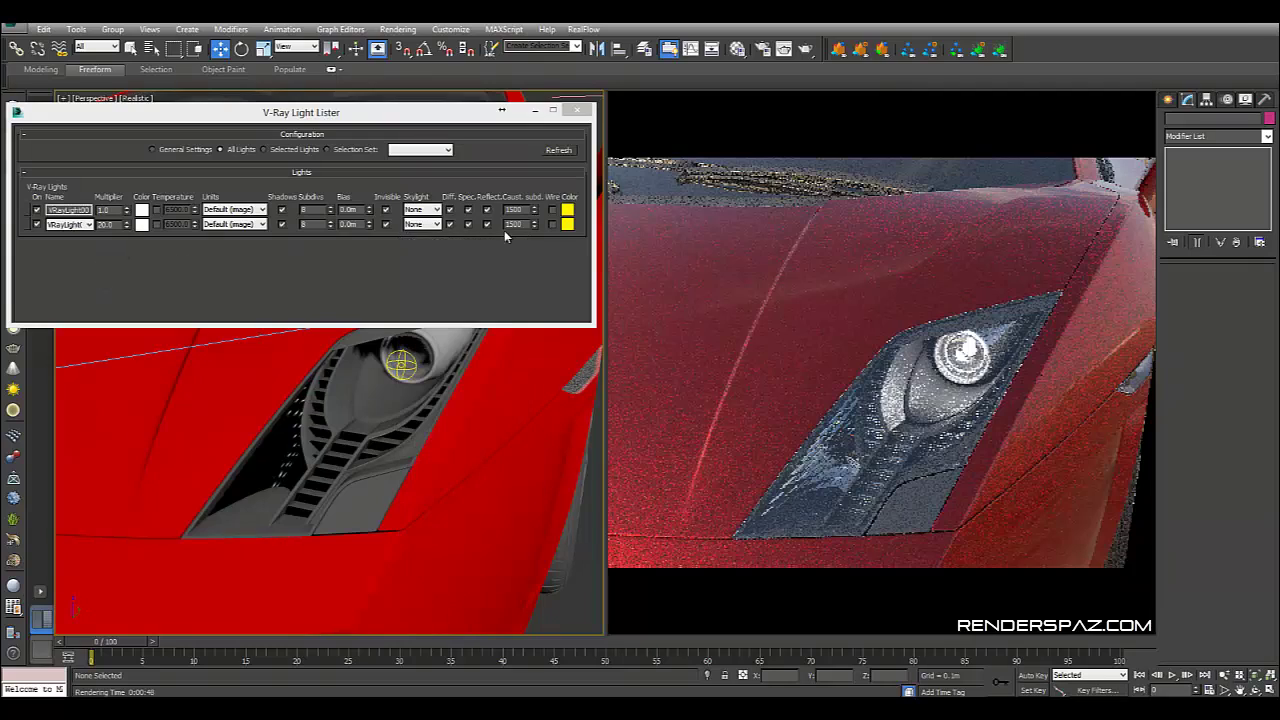
click(66, 225)
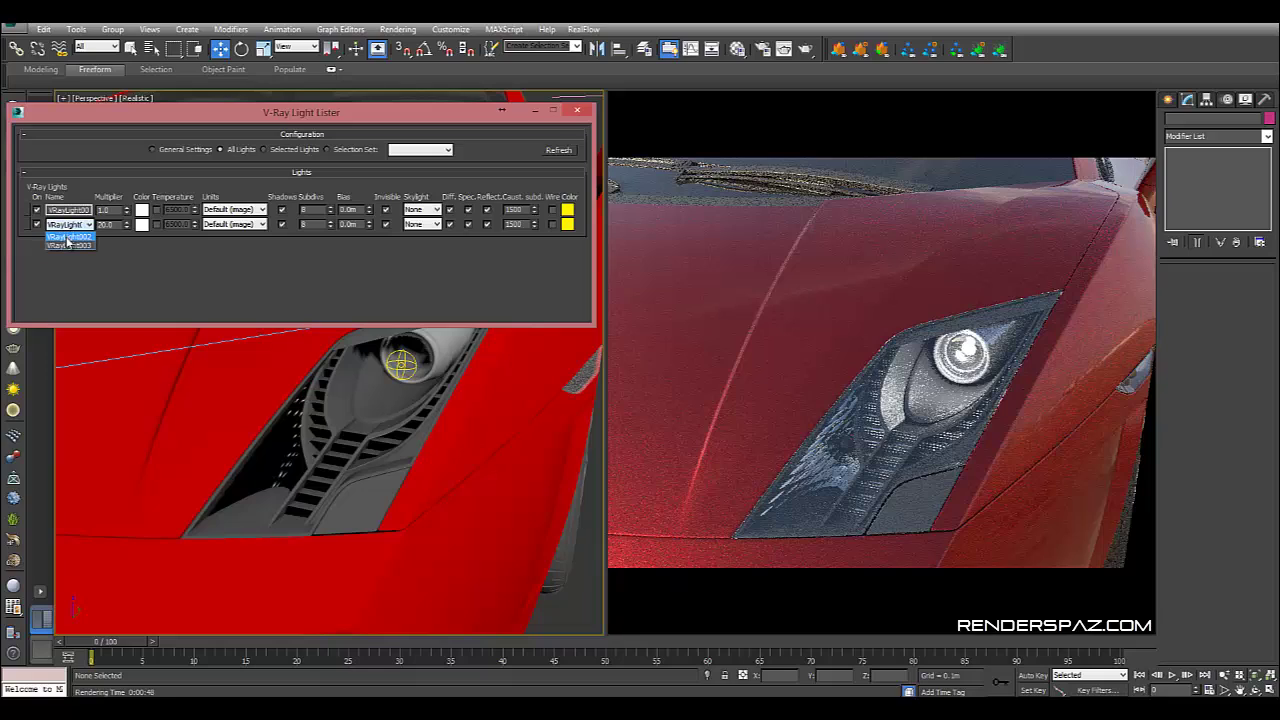
click(67, 246)
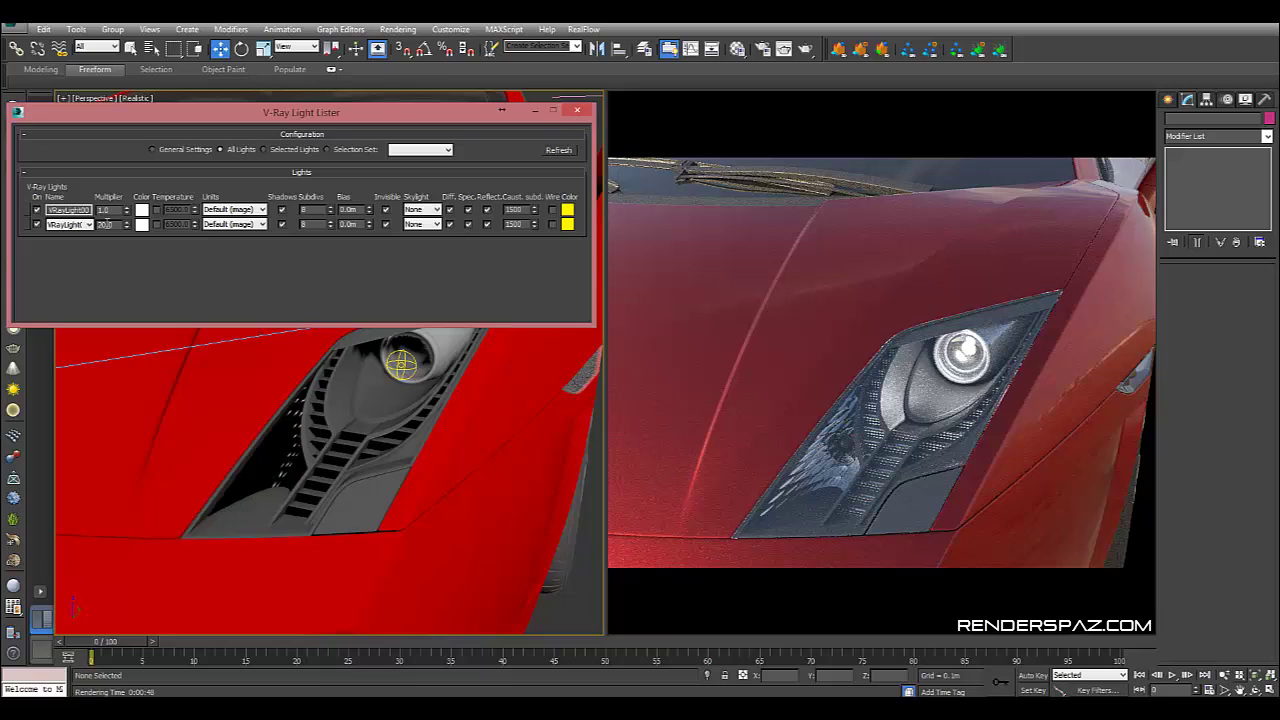
Step: Set the second VRayLight's colour (multiplier 20.0) to pale blue R146 G182 B255
double_click(117, 228)
click(141, 225)
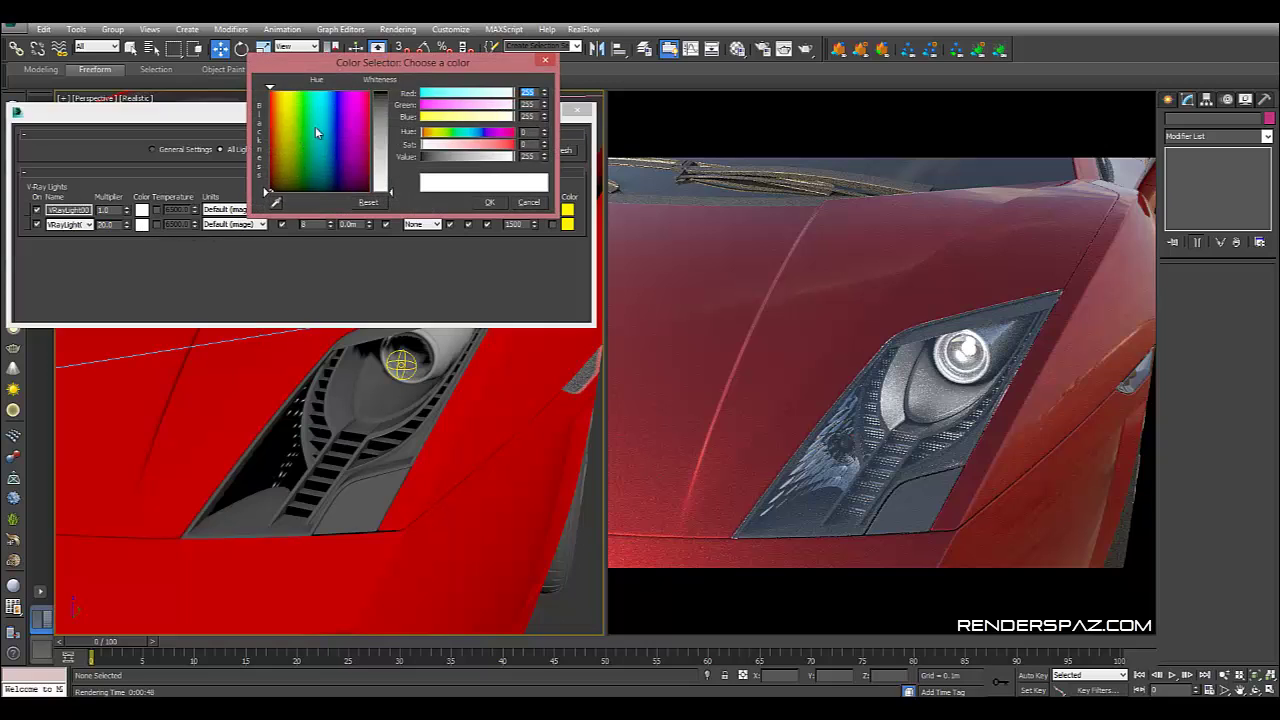
drag(380, 162, 390, 163)
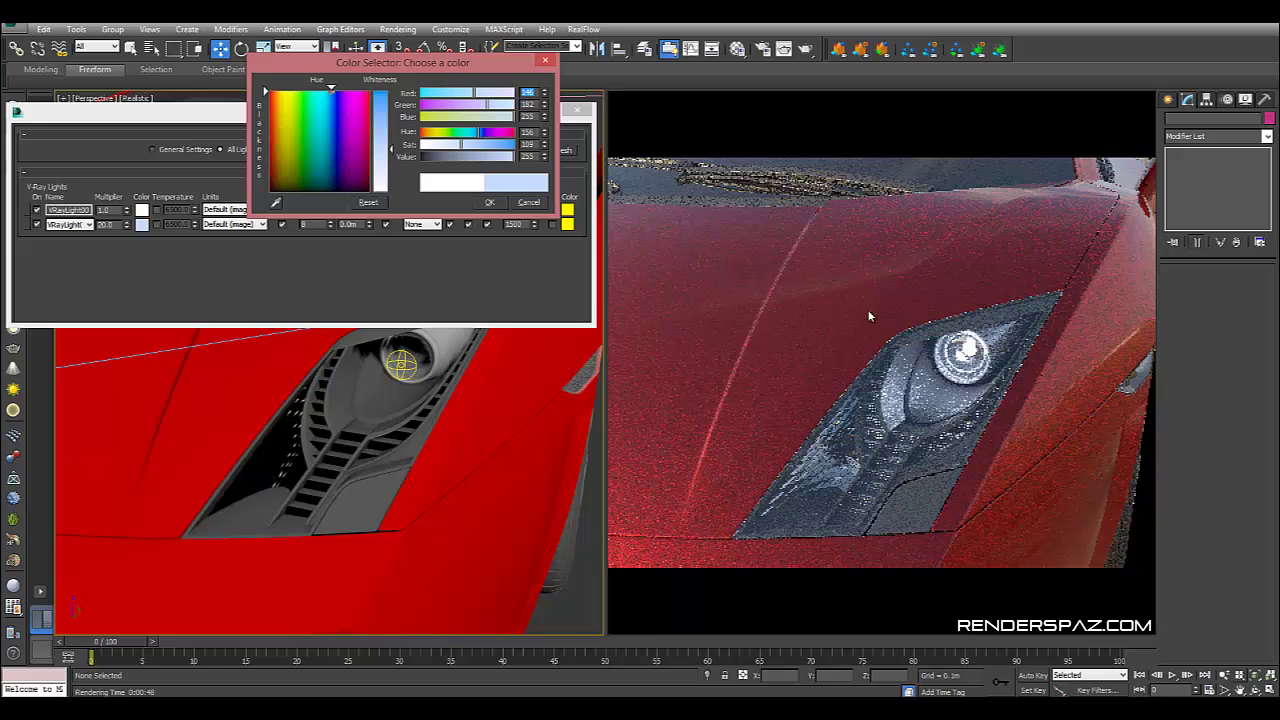
click(492, 203)
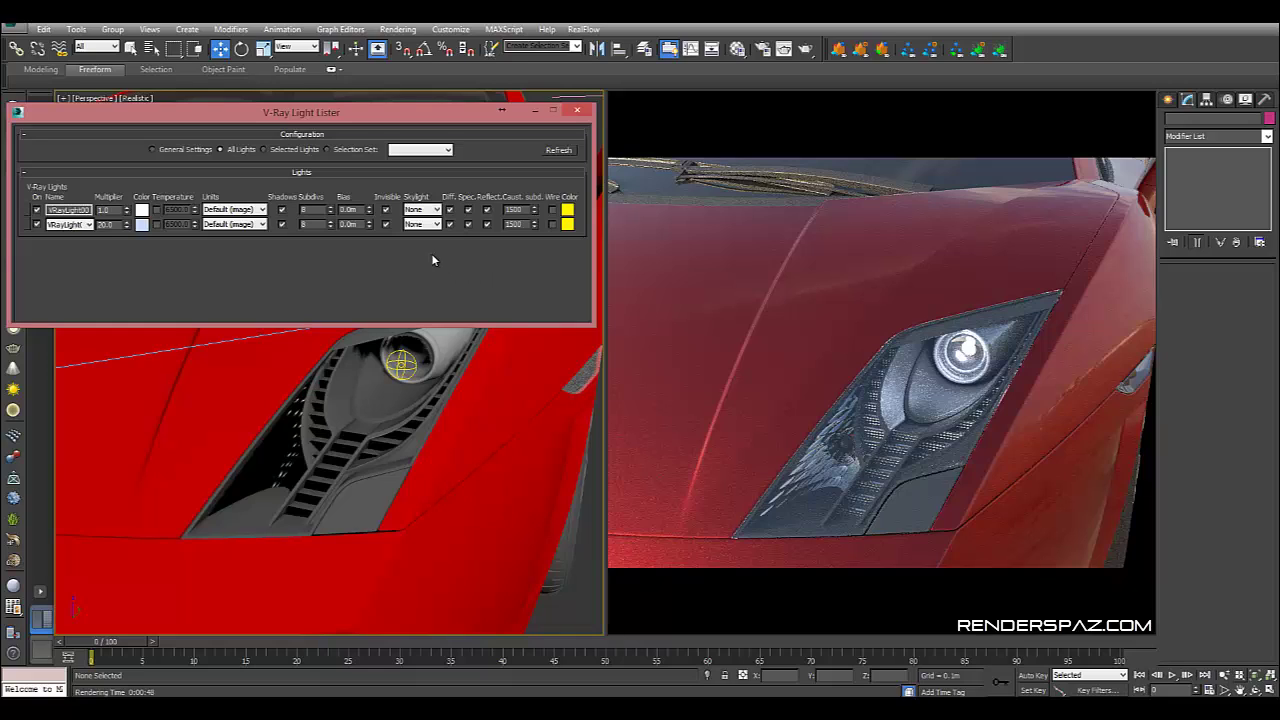
Step: Minimize the Light Lister and orbit the Perspective view round to face the car's front
click(536, 110)
scroll(338, 356, down, 2)
scroll(338, 352, down, 3)
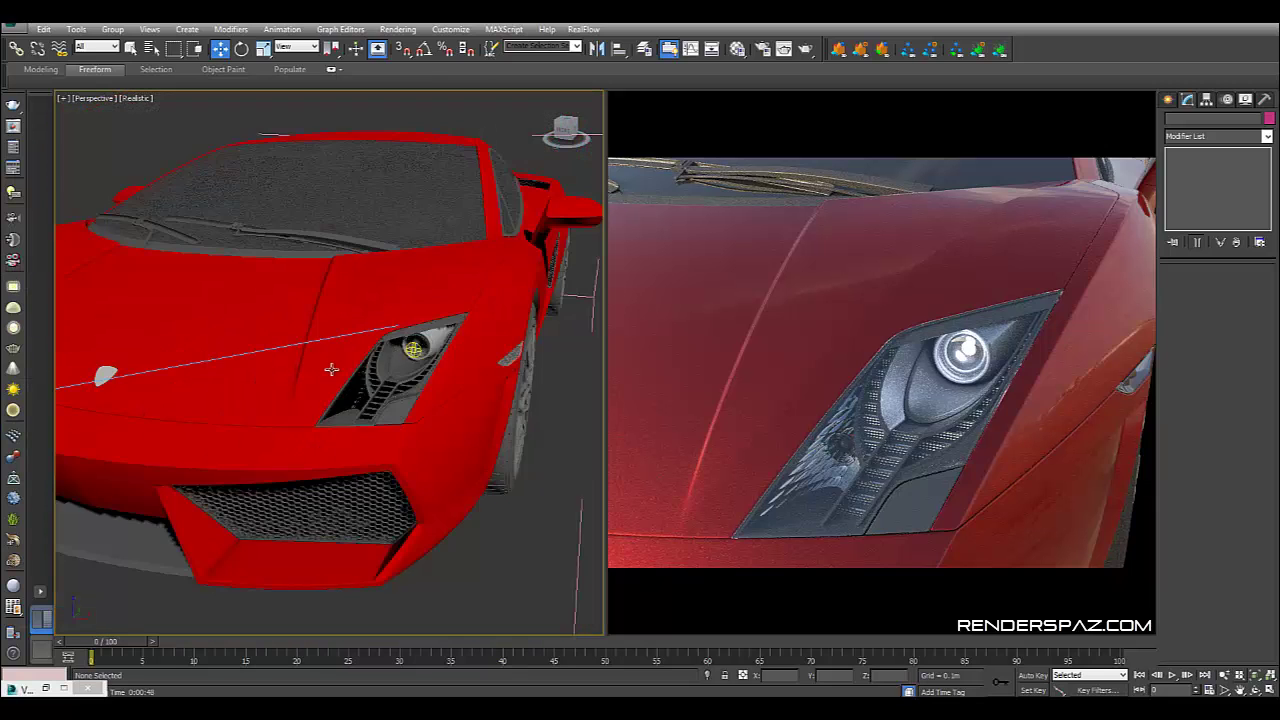
alt+middle_drag(334, 370, 296, 410)
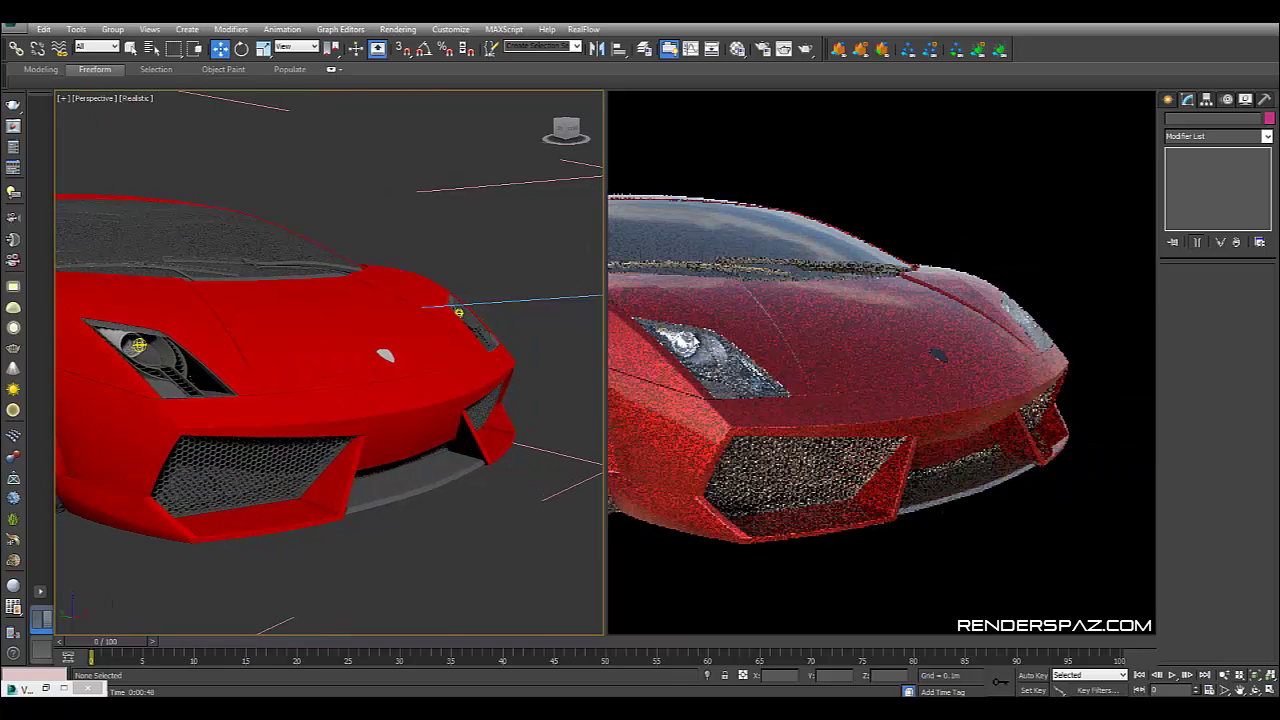
click(191, 372)
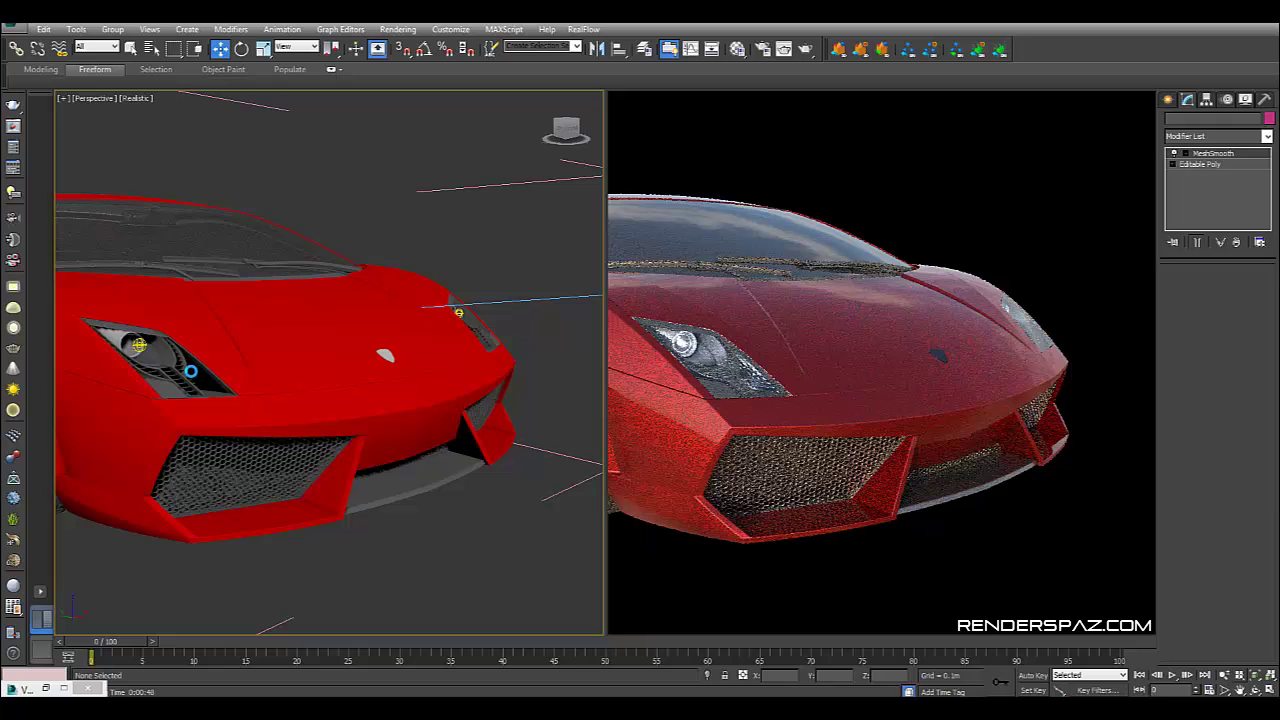
alt+middle_drag(428, 478, 431, 524)
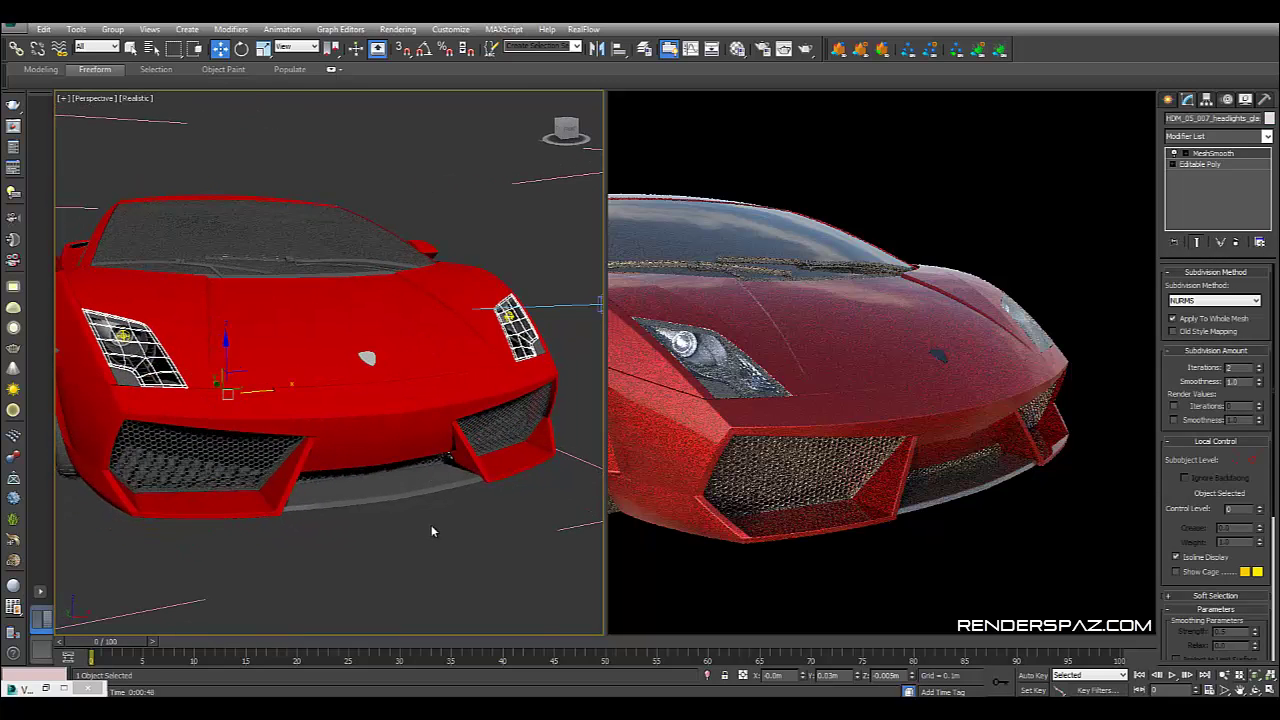
click(432, 534)
Step: In the VRayCam001 view, dolly back and orbit to a front three-quarter view of the car
key(c)
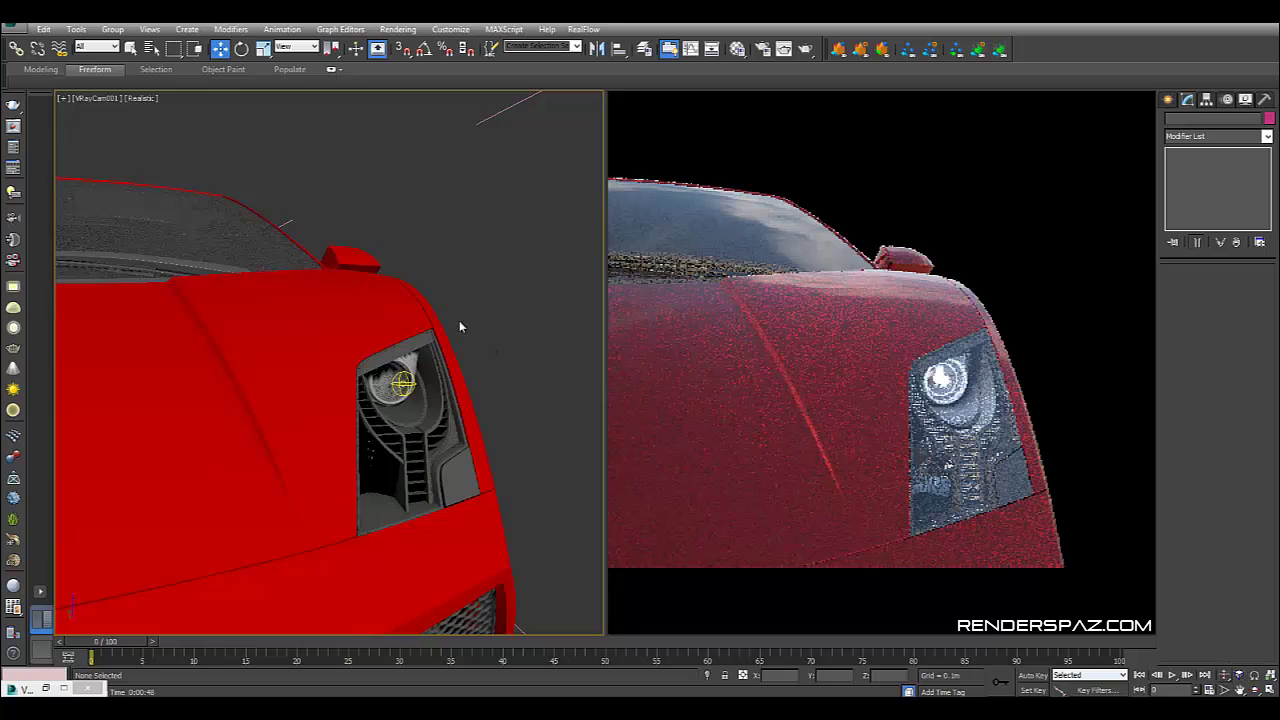
click(1224, 675)
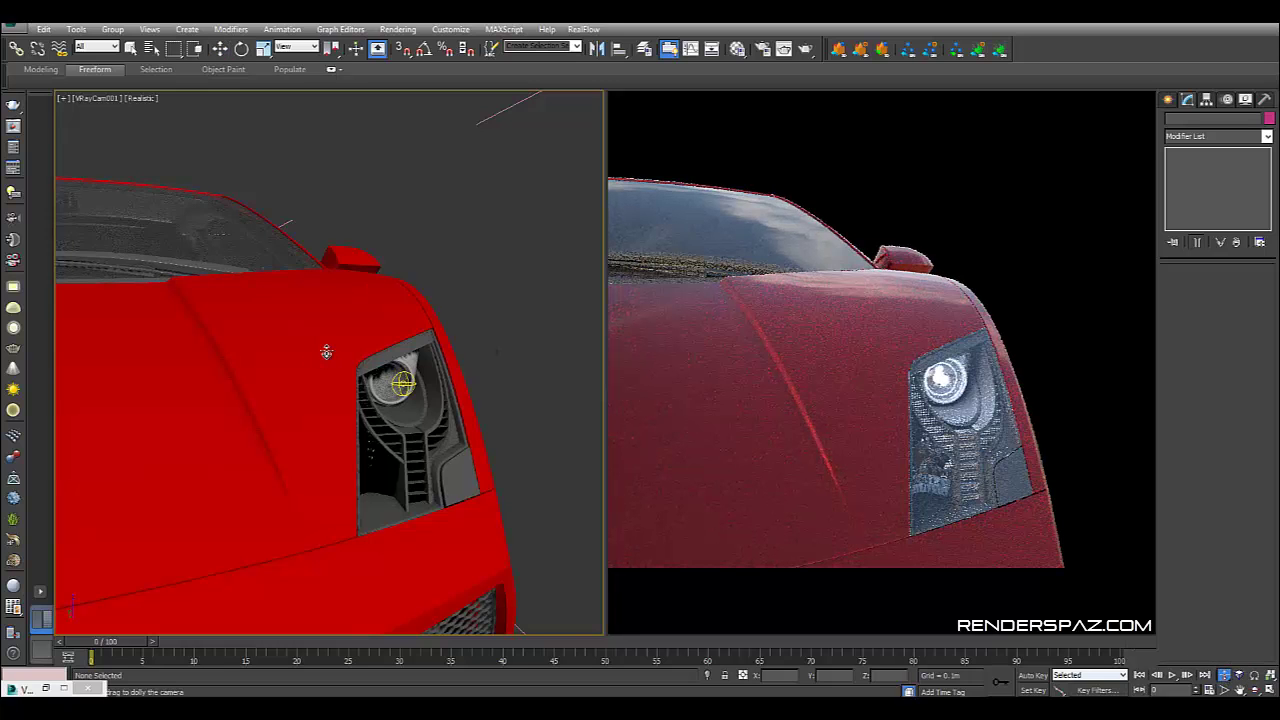
mouse_move(327, 352)
mouse_down()
mouse_move(320, 440)
mouse_move(319, 360)
mouse_up()
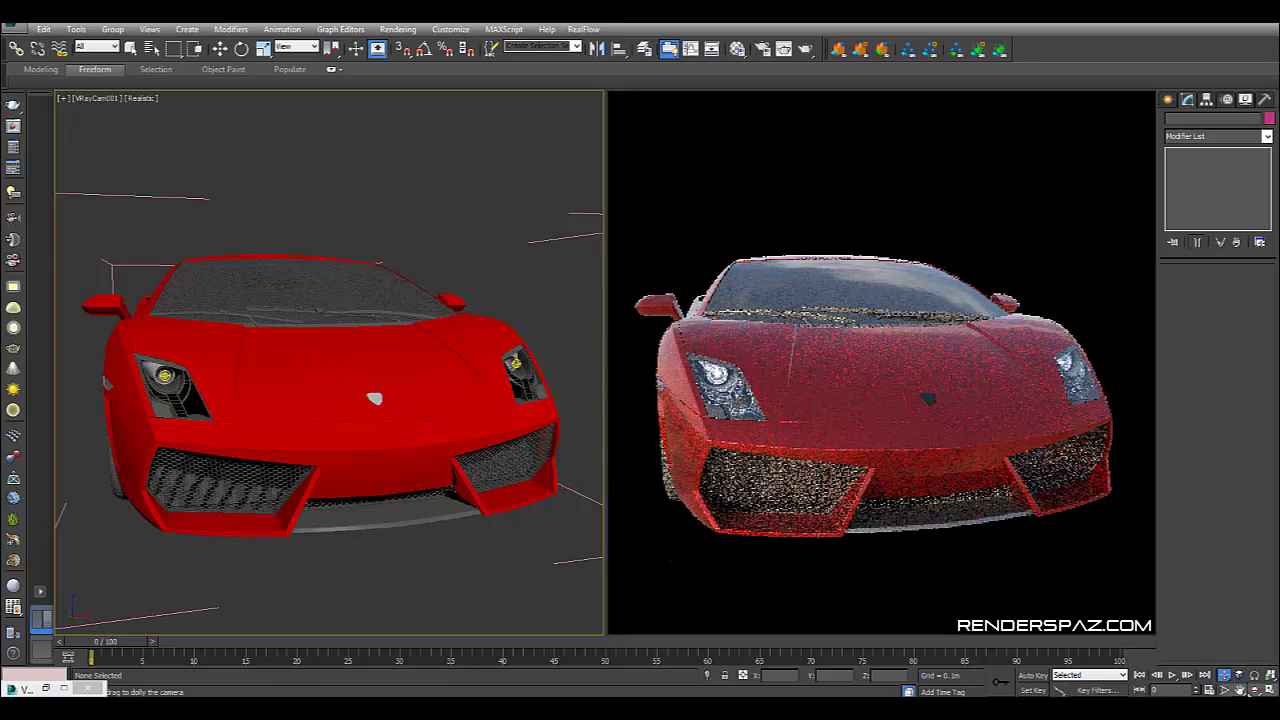
click(1255, 690)
drag(491, 453, 419, 451)
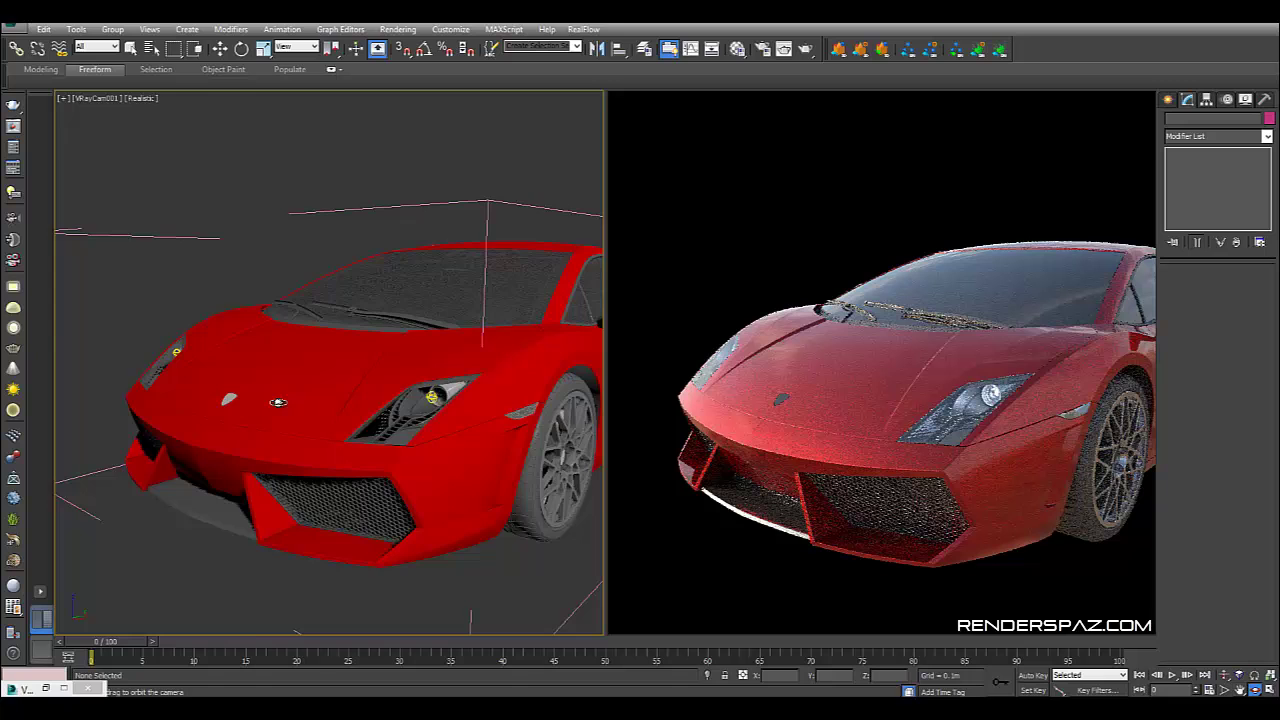
drag(288, 404, 393, 400)
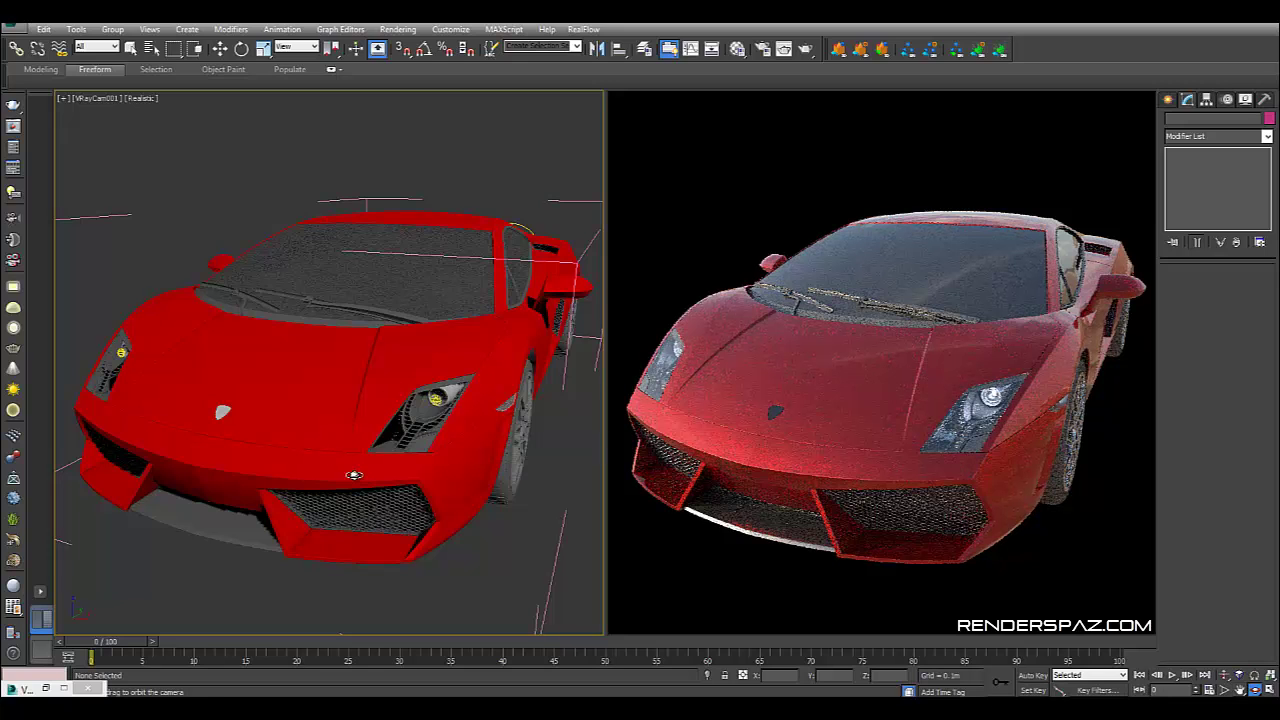
Step: Select the headlights glass object in wireframe shading and hide it with Hide Selection
key(w)
key(F3)
key(F3)
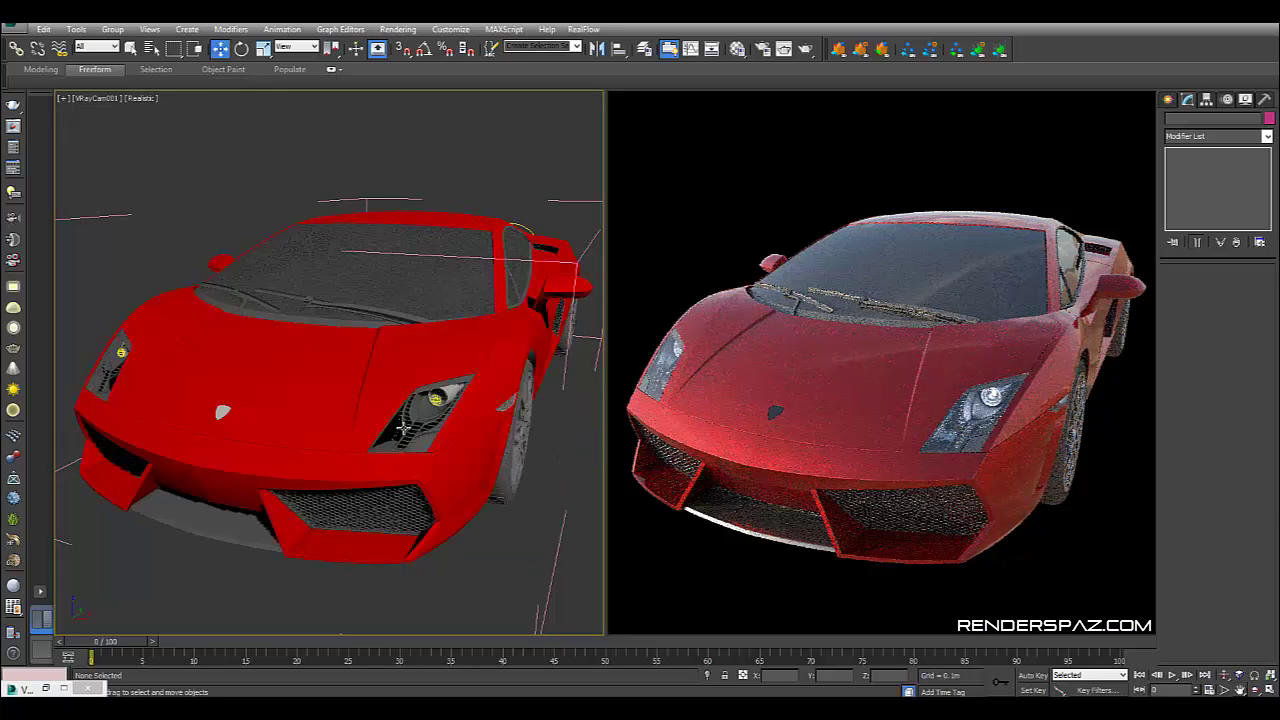
click(398, 432)
right_click(397, 430)
key(Escape)
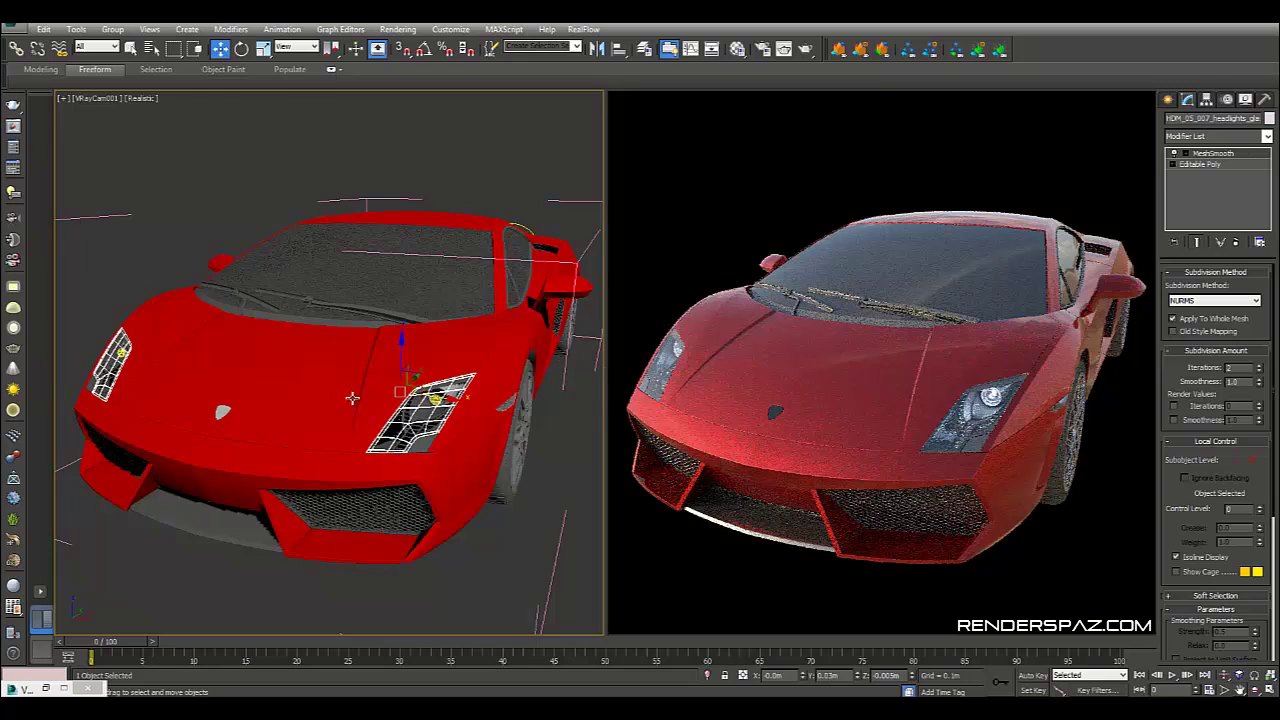
right_click(436, 354)
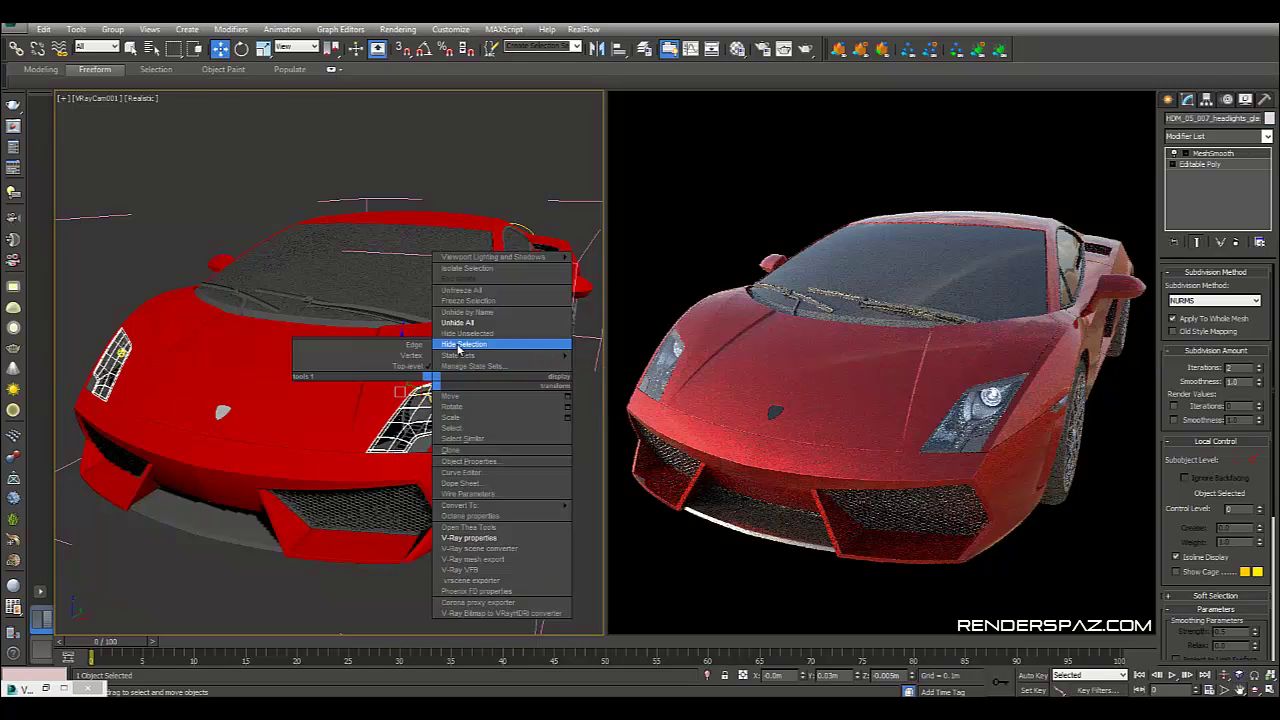
click(475, 340)
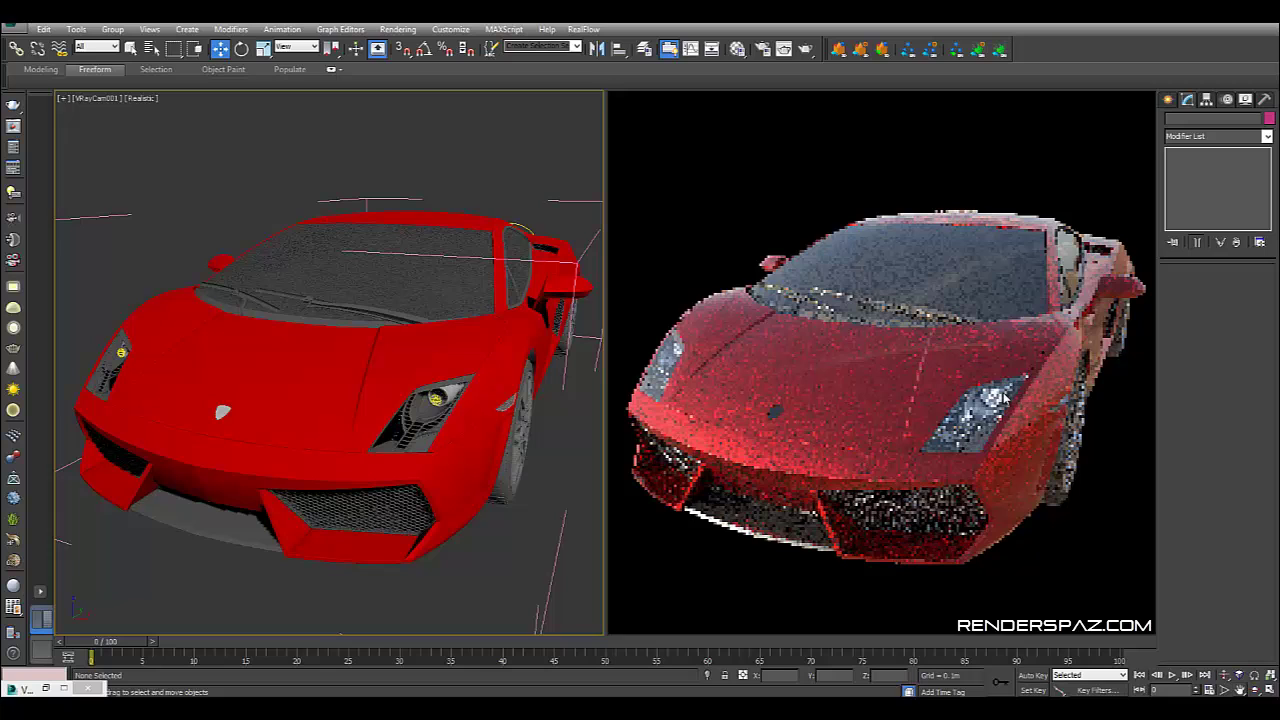
scroll(1003, 398, up, 3)
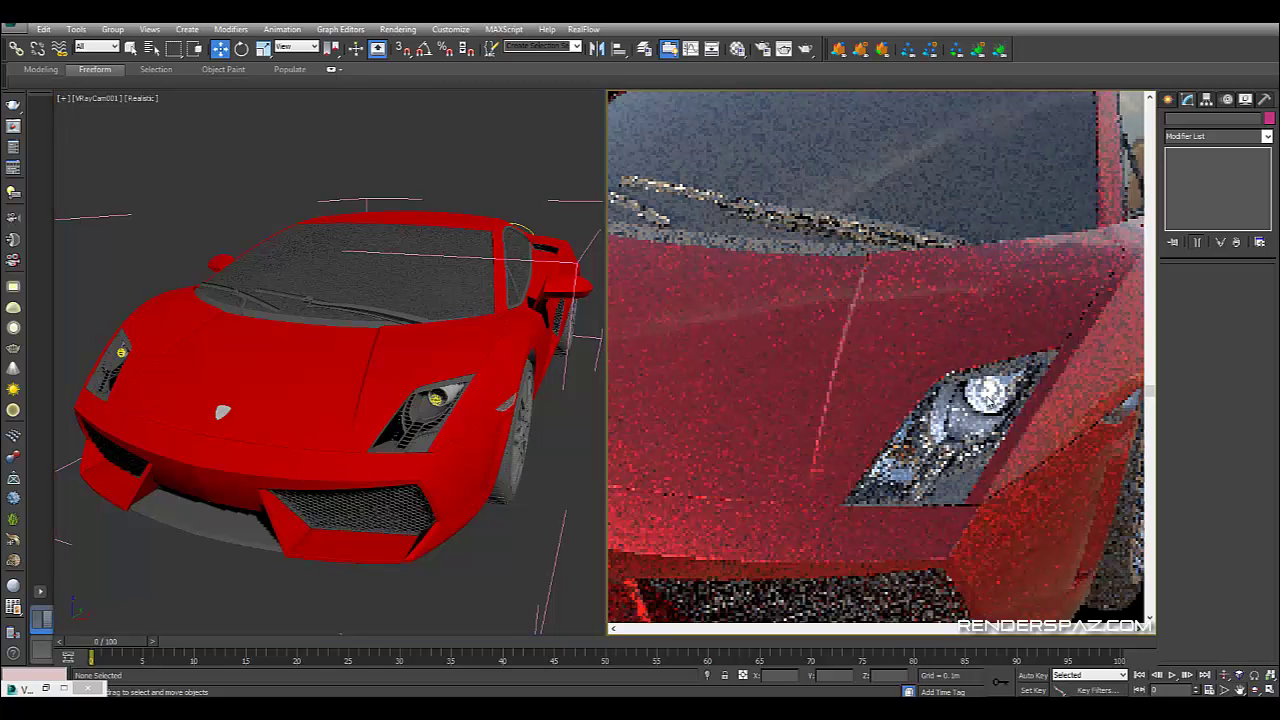
scroll(969, 403, down, 3)
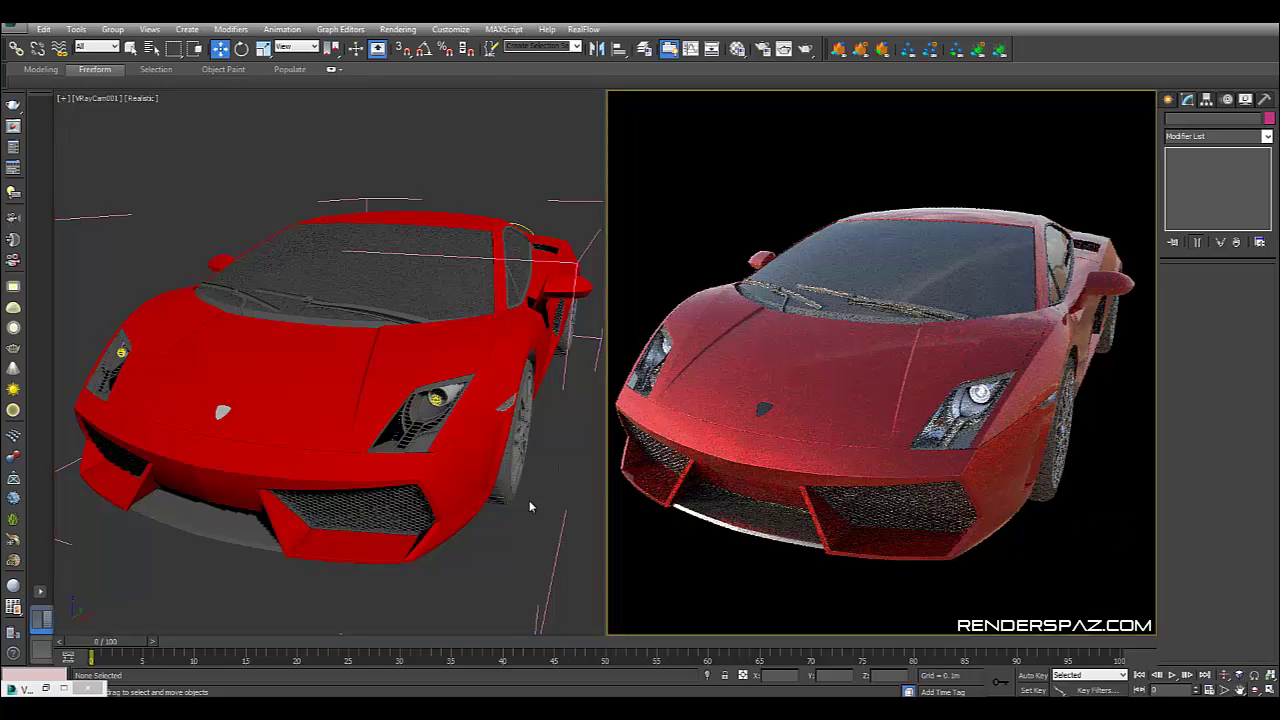
click(415, 450)
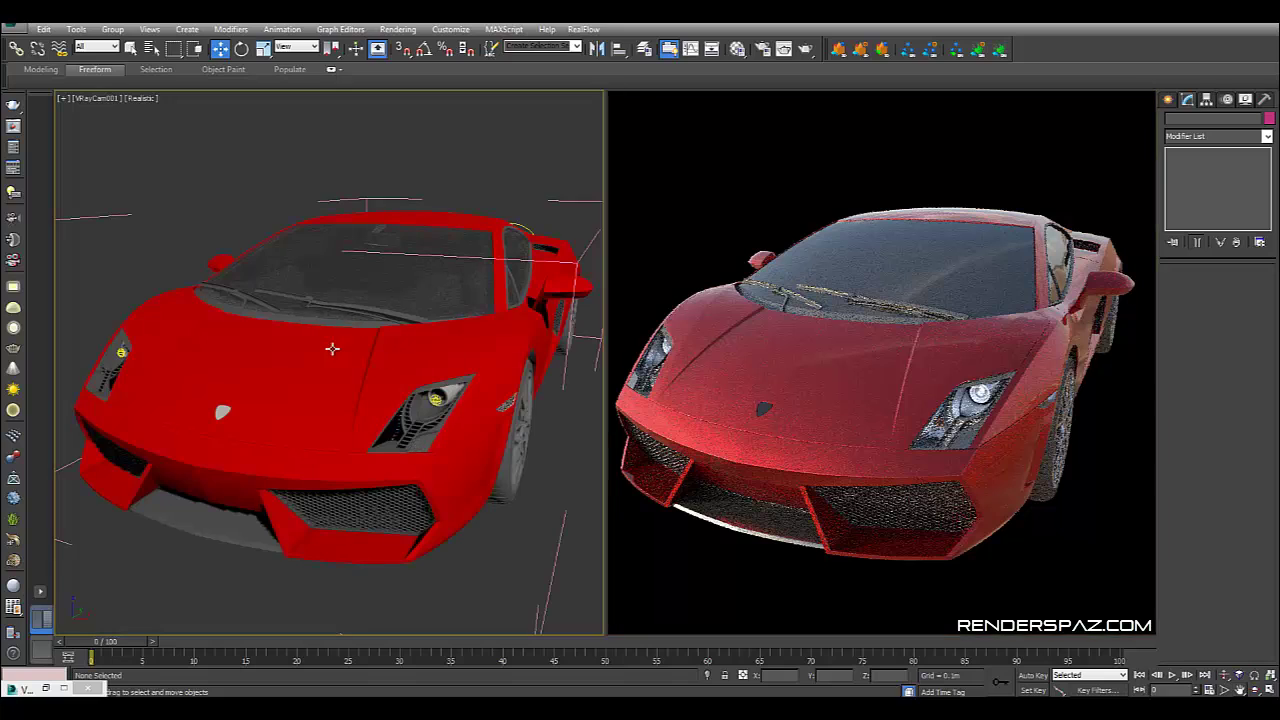
Step: Edit the Alpha contribution value in V-Ray object properties for all 36 car objects, then reselect the headlight part
click(437, 417)
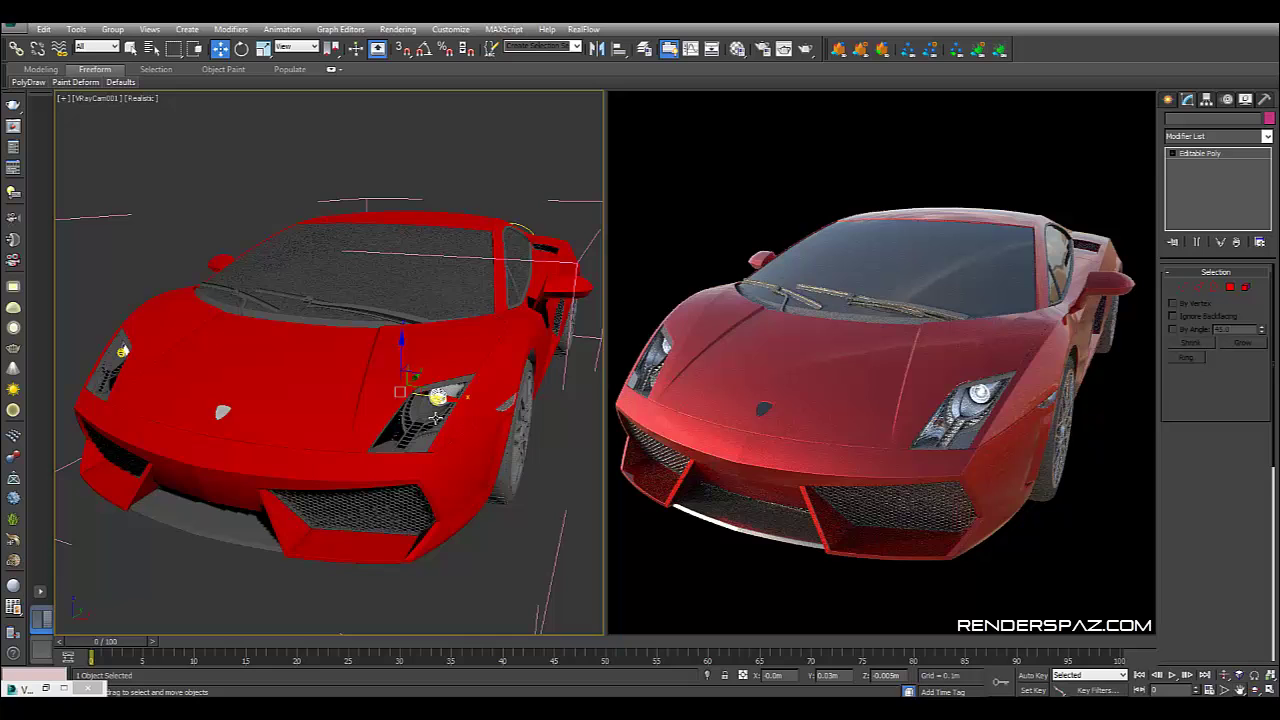
key(ctrl+a)
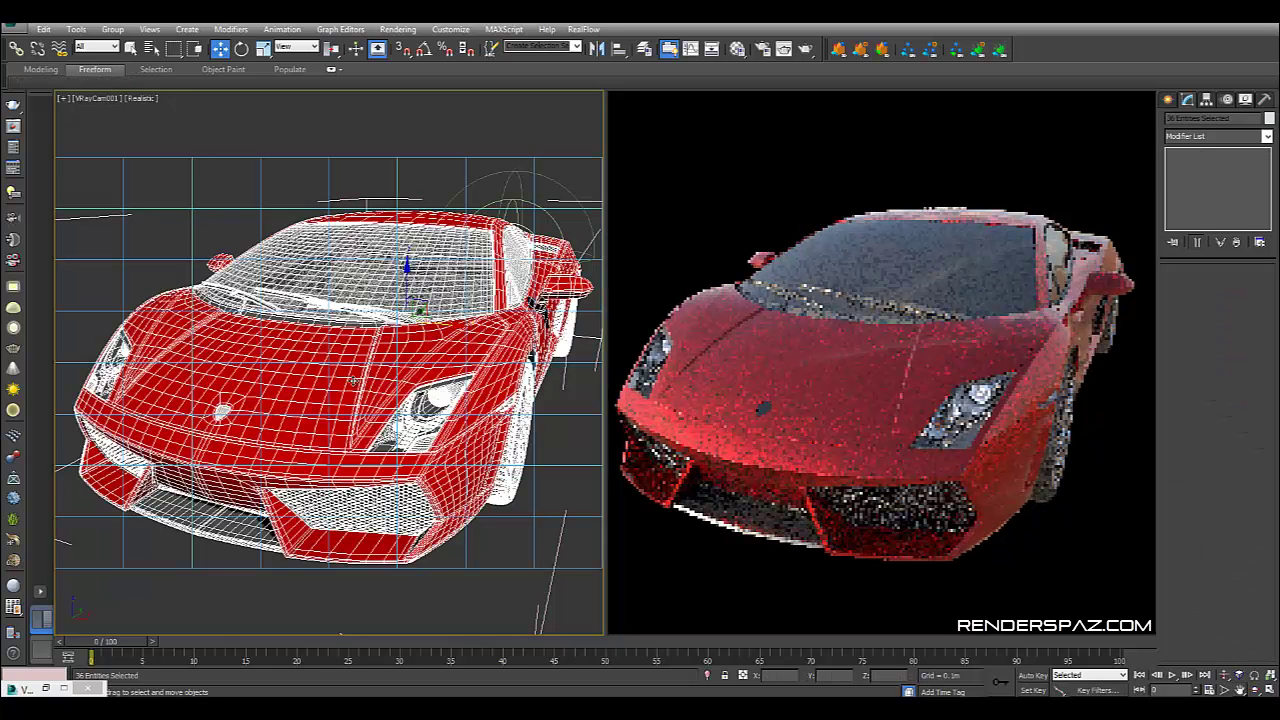
right_click(193, 226)
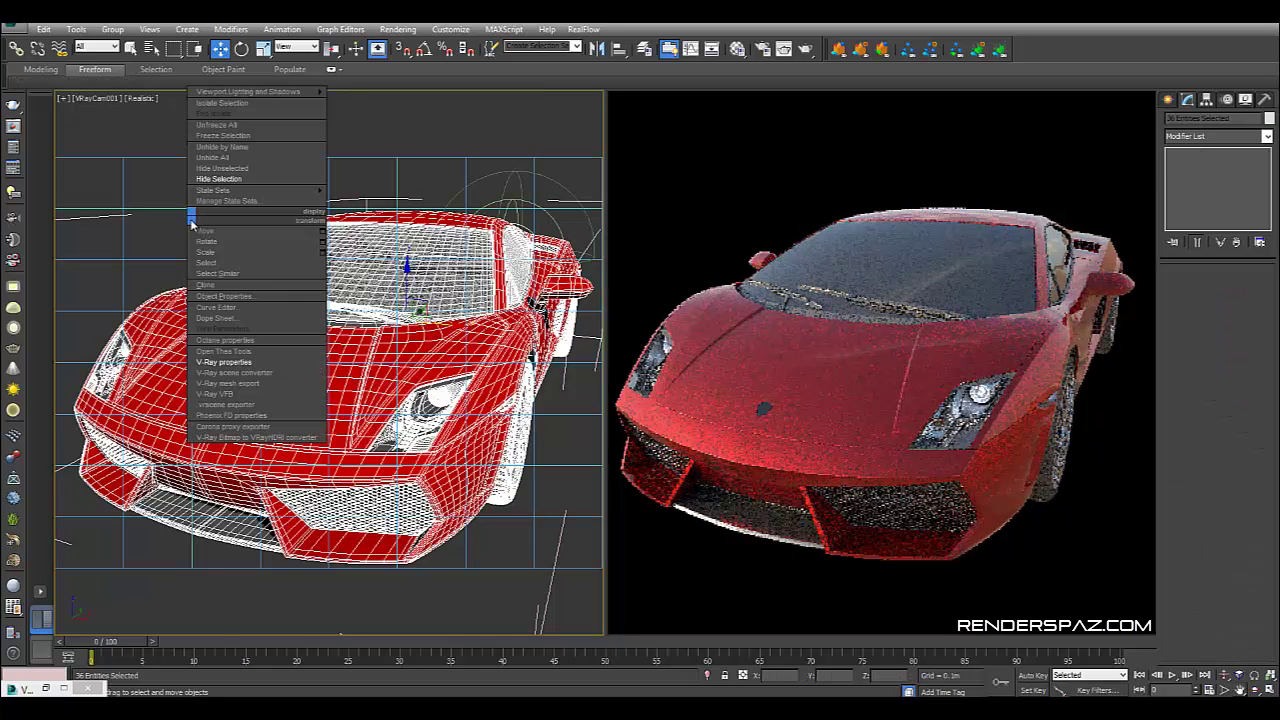
click(226, 362)
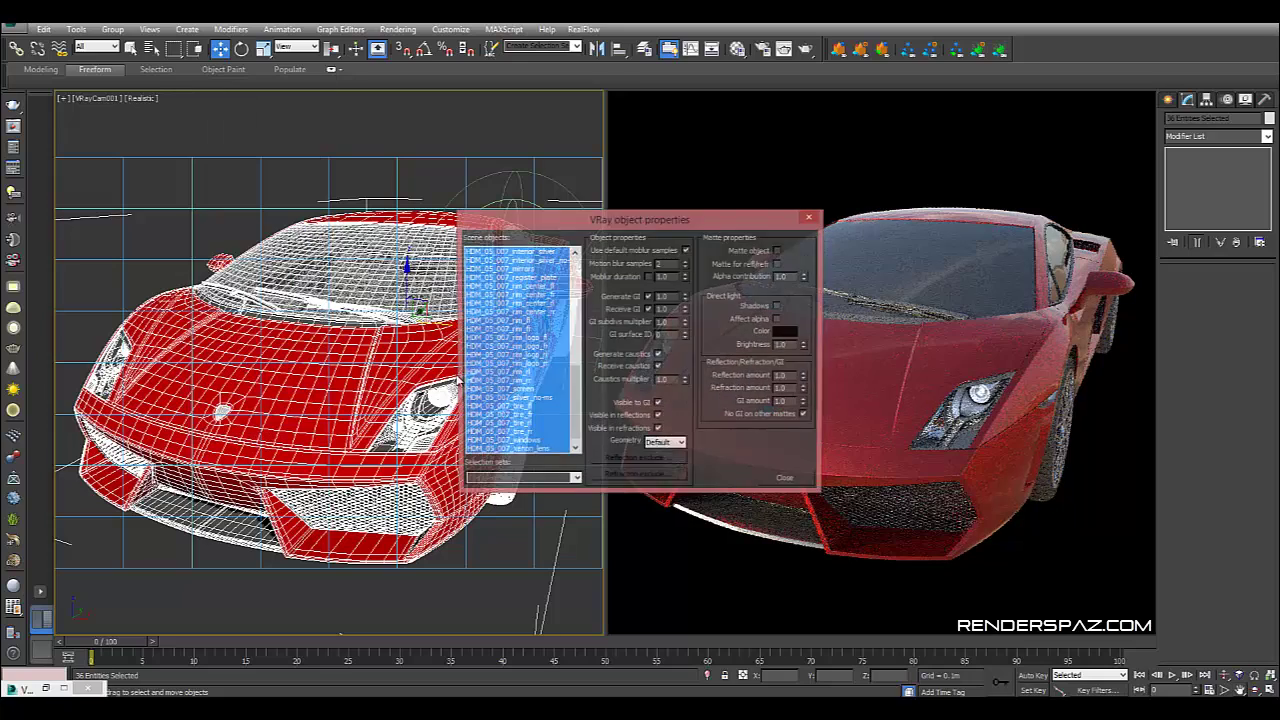
double_click(783, 276)
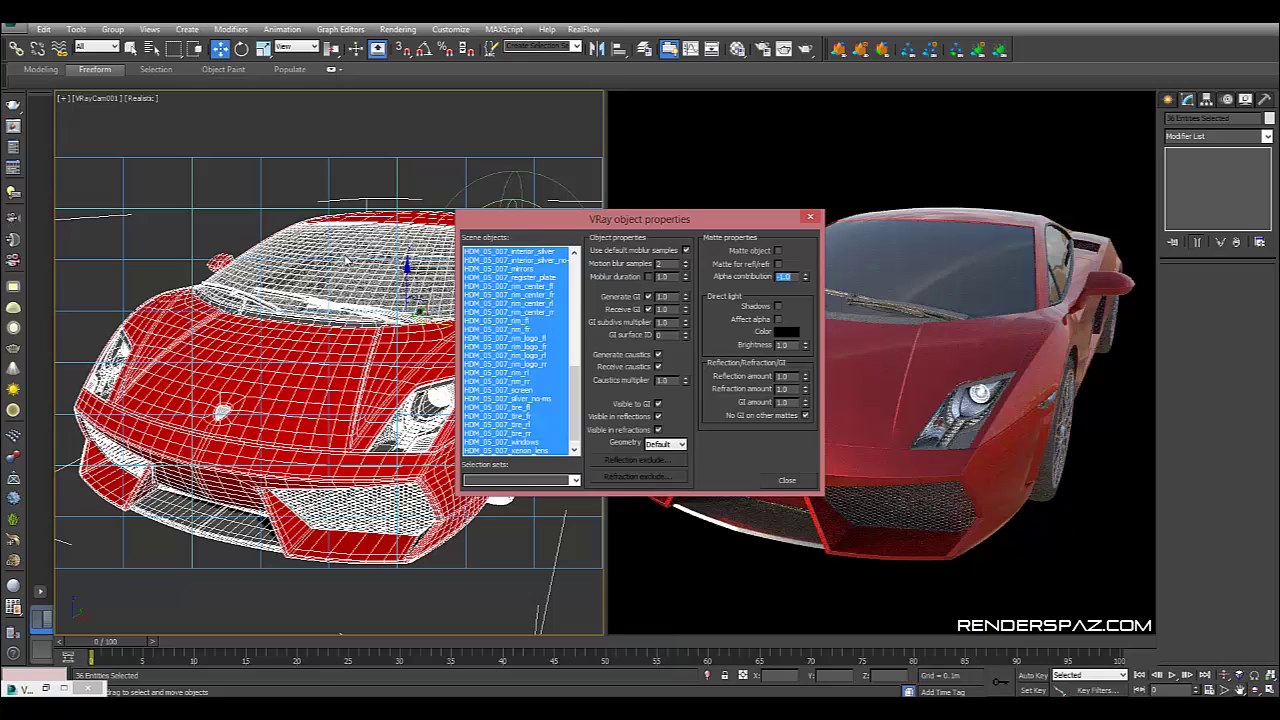
click(795, 481)
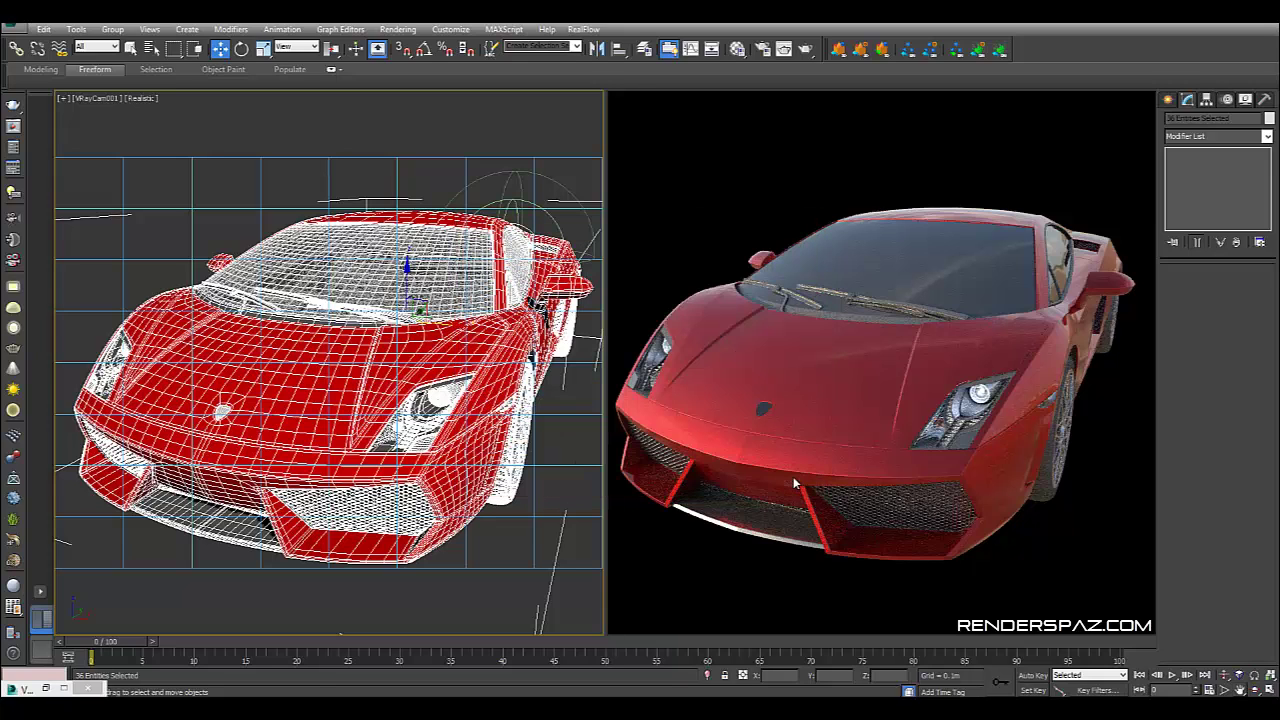
click(437, 418)
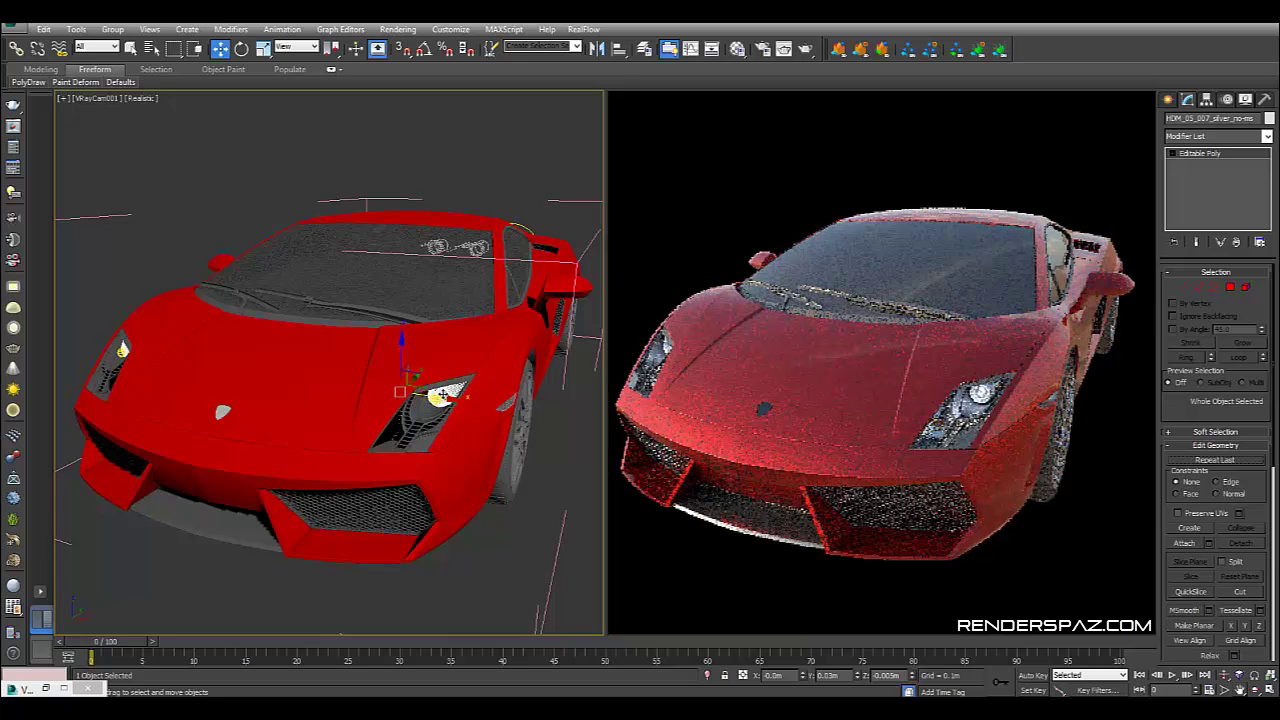
Step: Zoom and orbit the Perspective view into the front headlight's xenon lens, then step back to the hood view
key(p)
scroll(438, 396, down, 4)
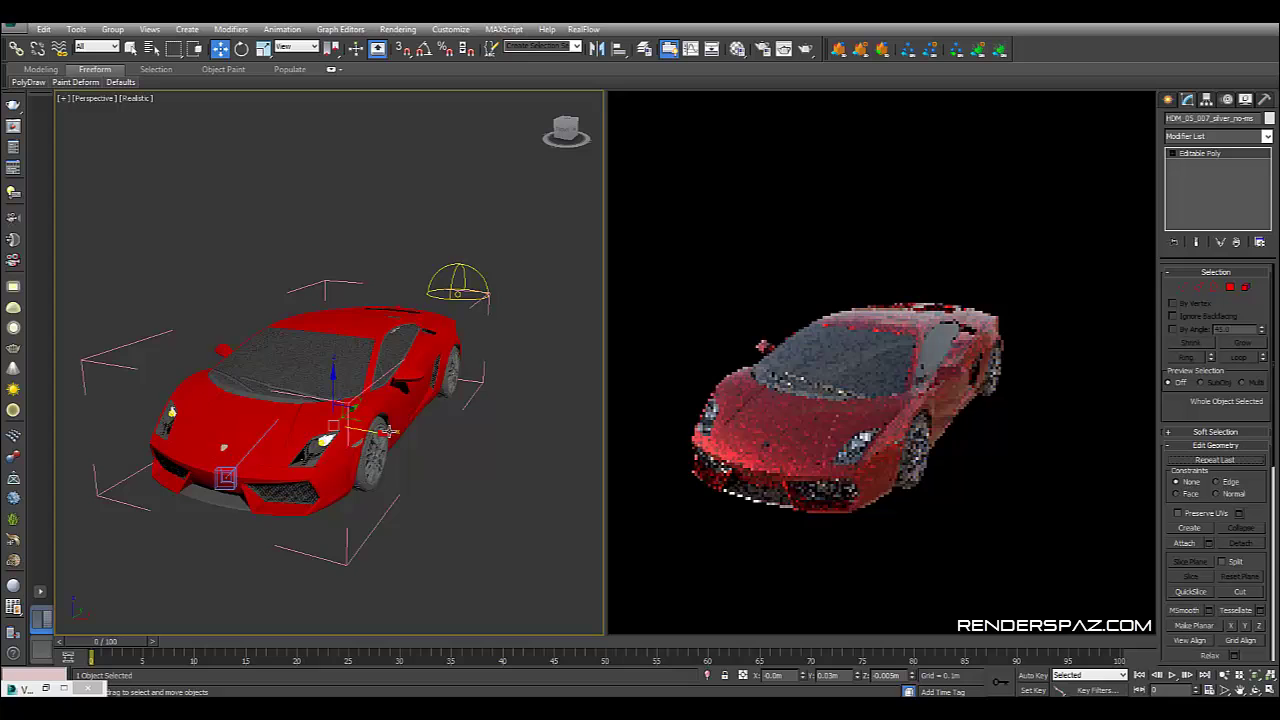
scroll(378, 462, up, 3)
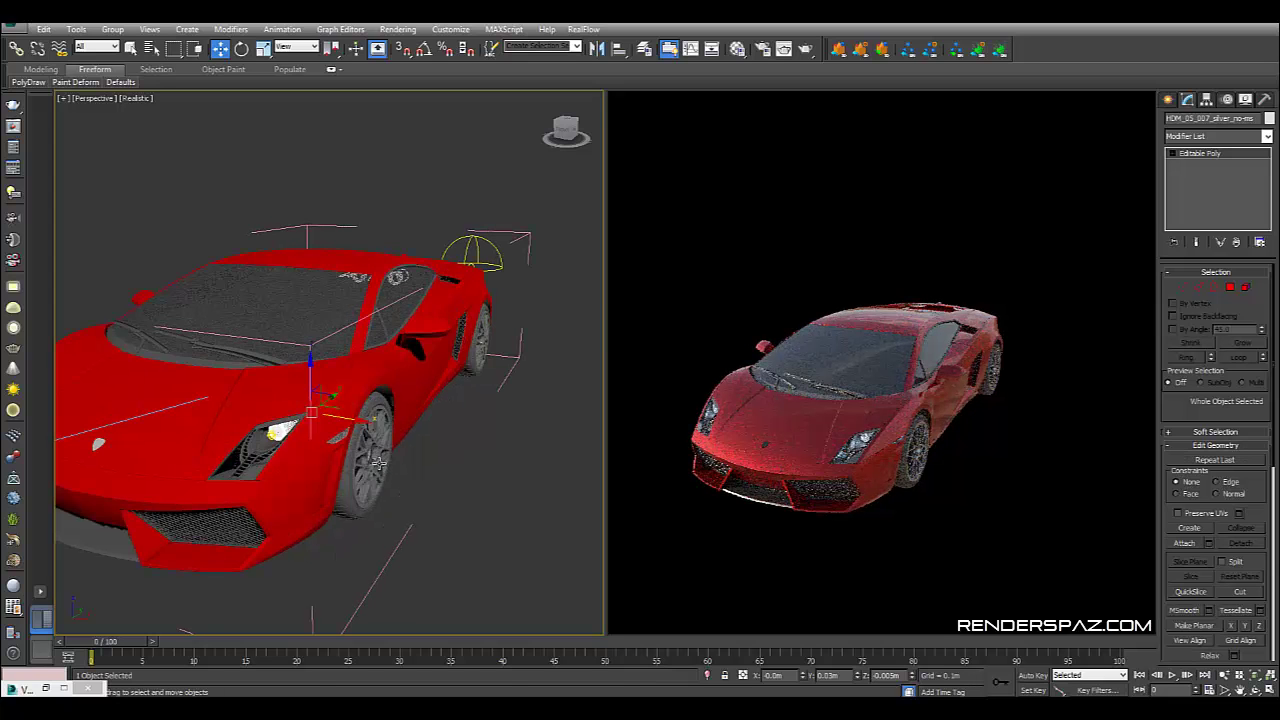
scroll(378, 462, up, 10)
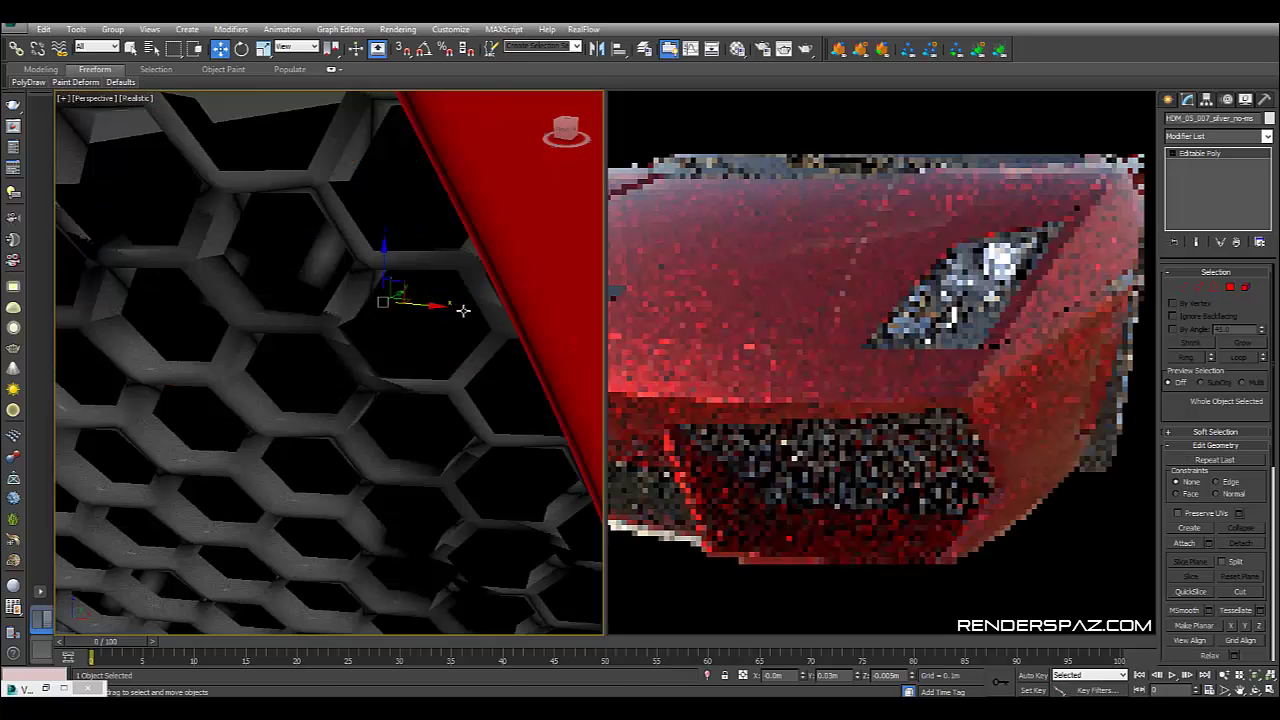
scroll(463, 311, up, 5)
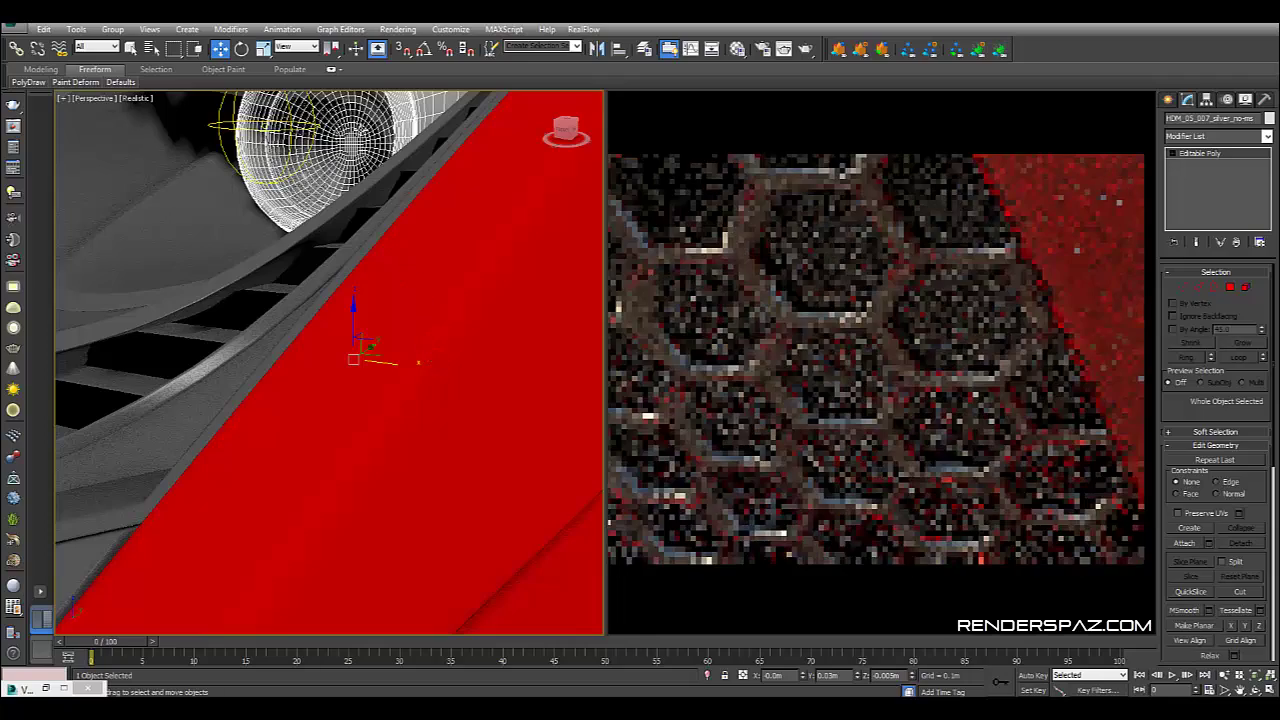
alt+middle_drag(366, 300, 366, 214)
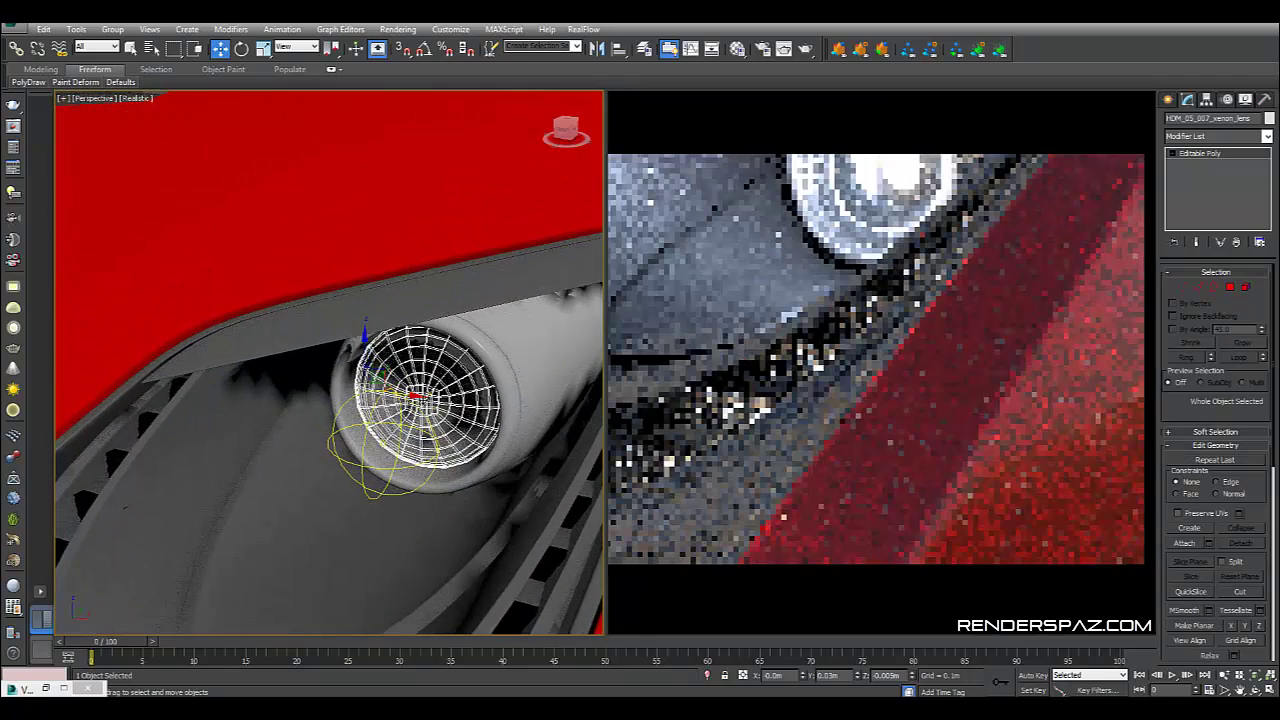
key(shift+z)
key(shift+z)
key(shift+z)
key(shift+z)
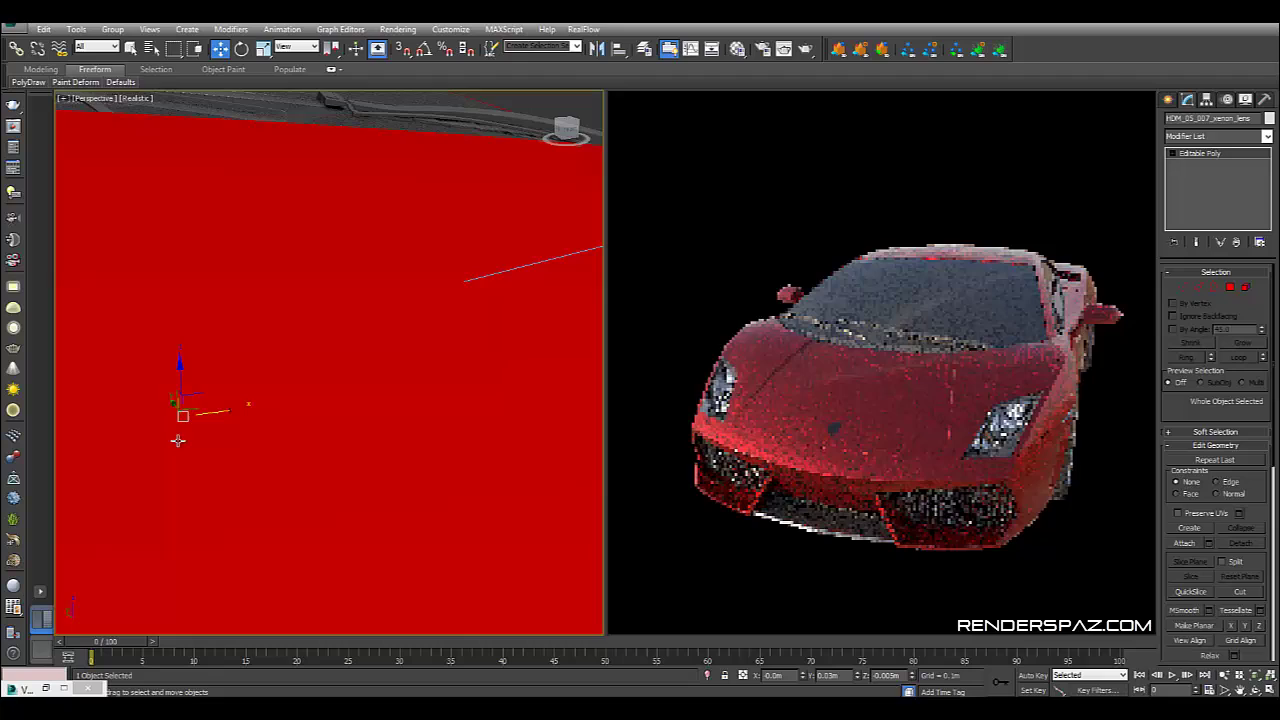
key(shift+z)
key(shift+z)
key(shift+z)
key(shift+z)
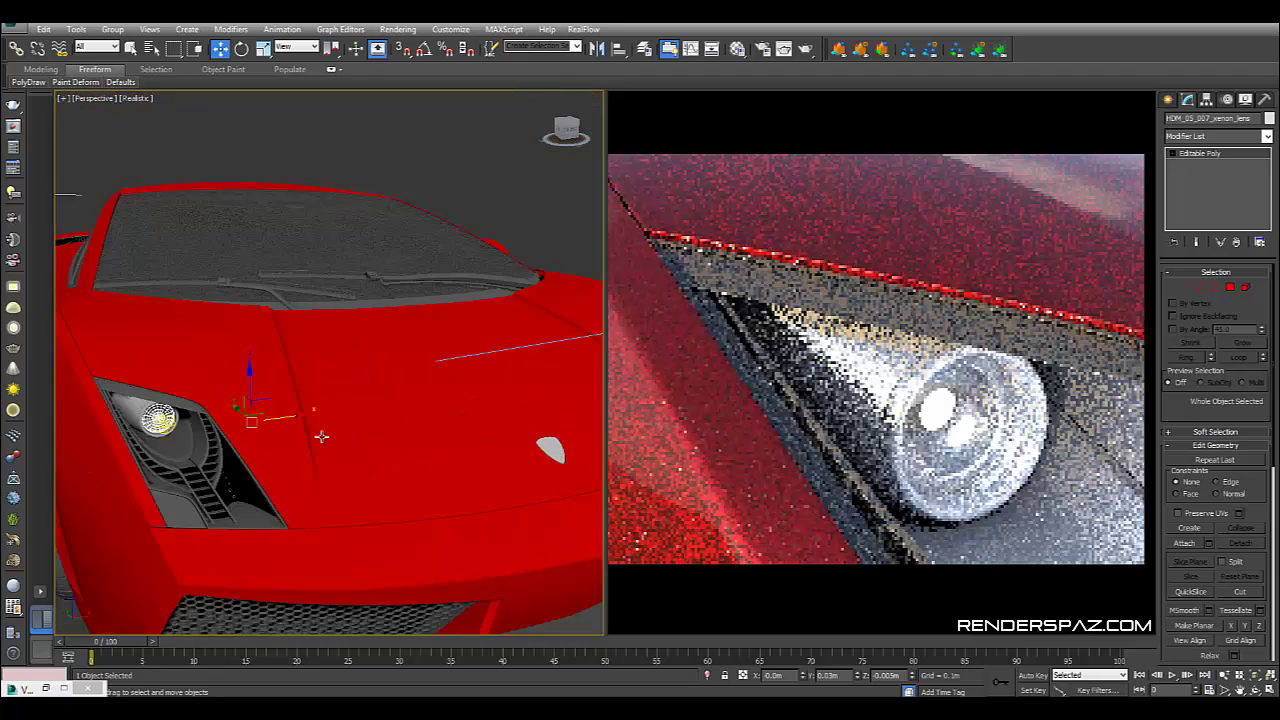
Step: Back in VRayCam001, give the xenon lens a V-Ray Alpha contribution of 1.0
key(c)
right_click(321, 436)
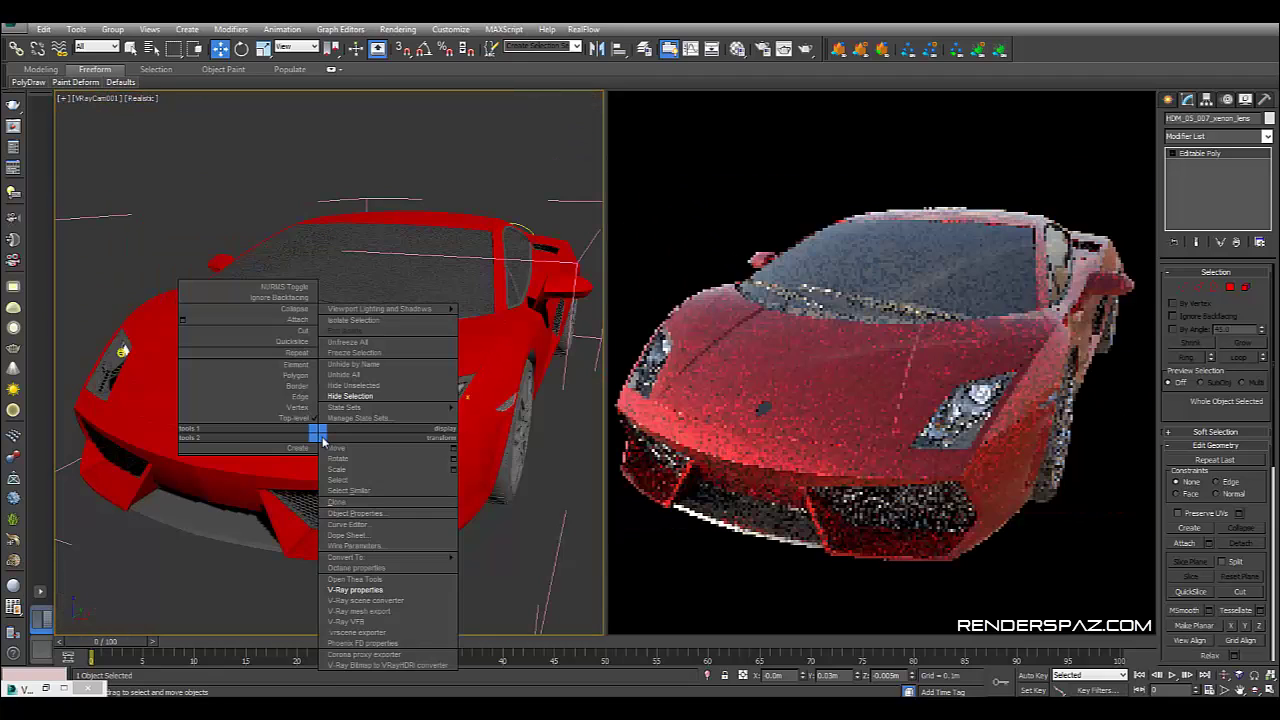
click(355, 589)
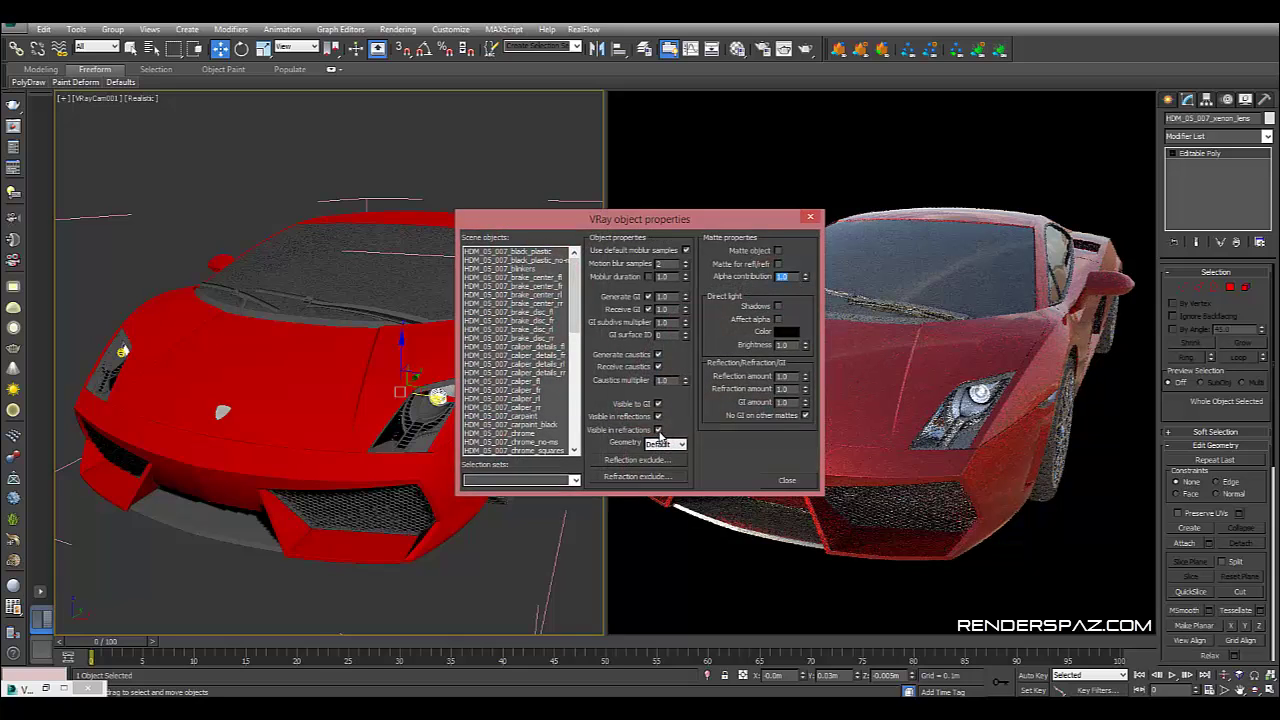
click(786, 482)
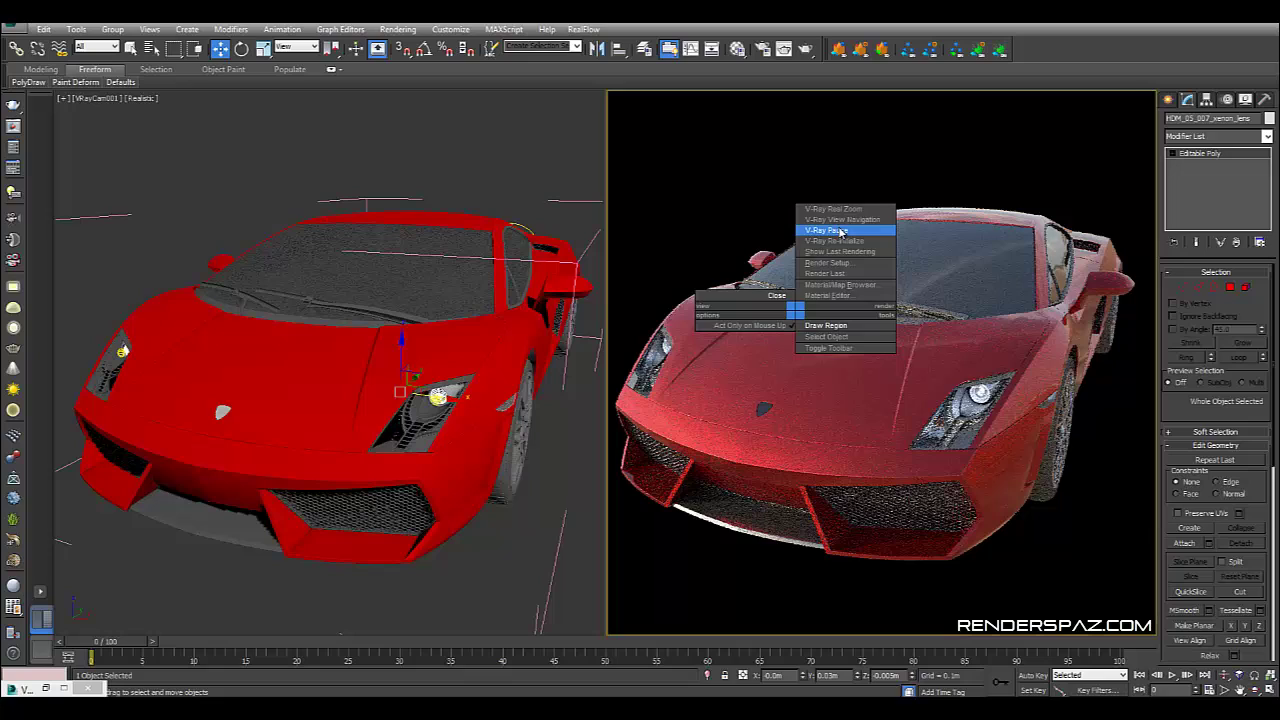
Step: Pause the V-Ray RT interactive preview and clear the selection
click(840, 231)
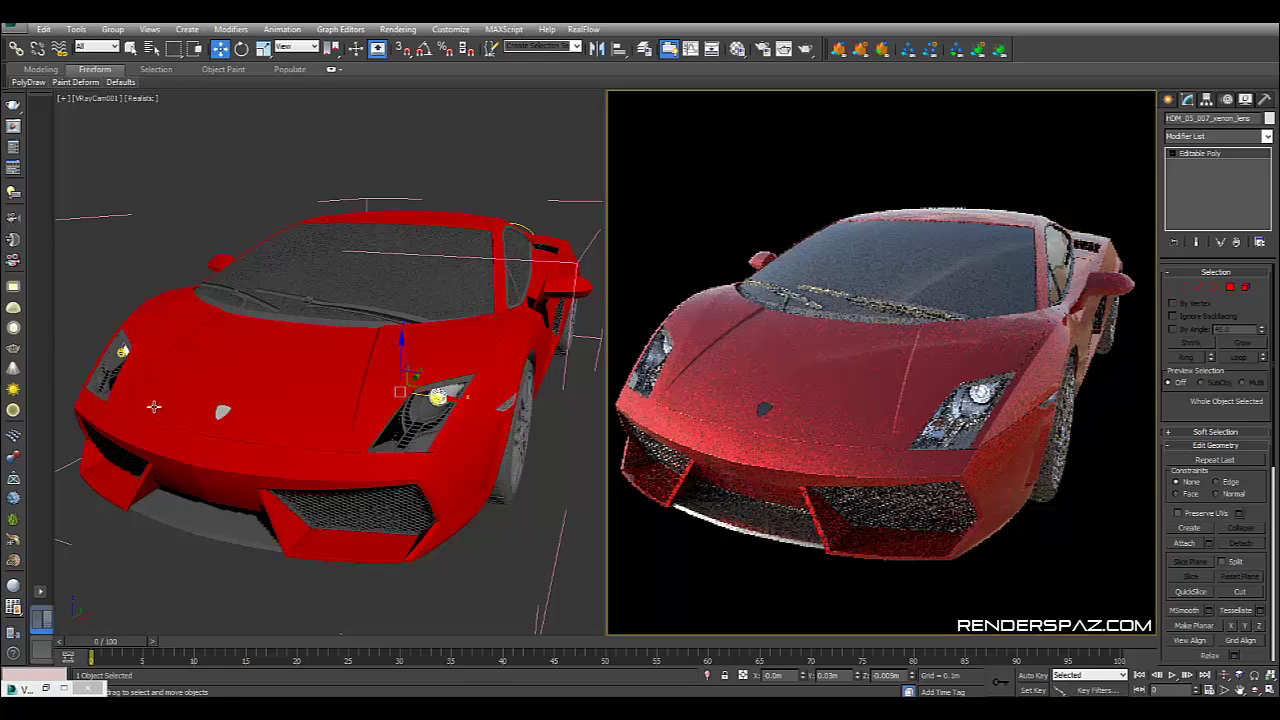
click(430, 437)
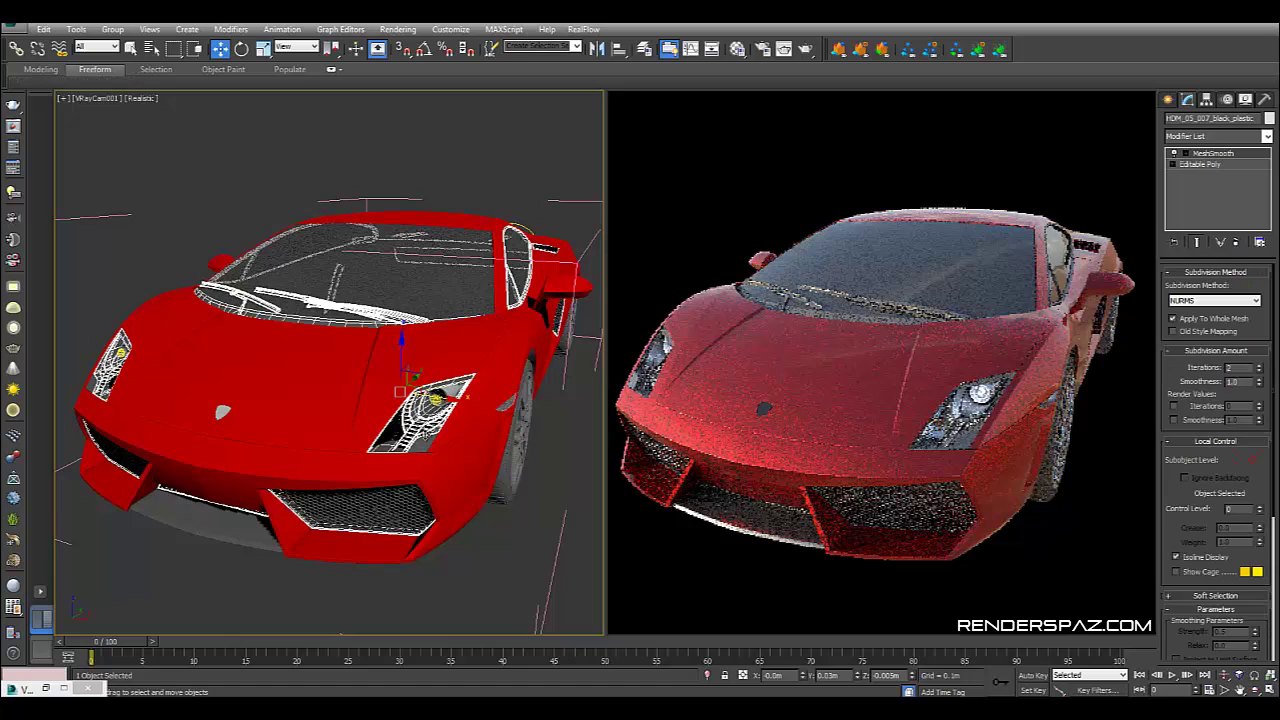
click(455, 580)
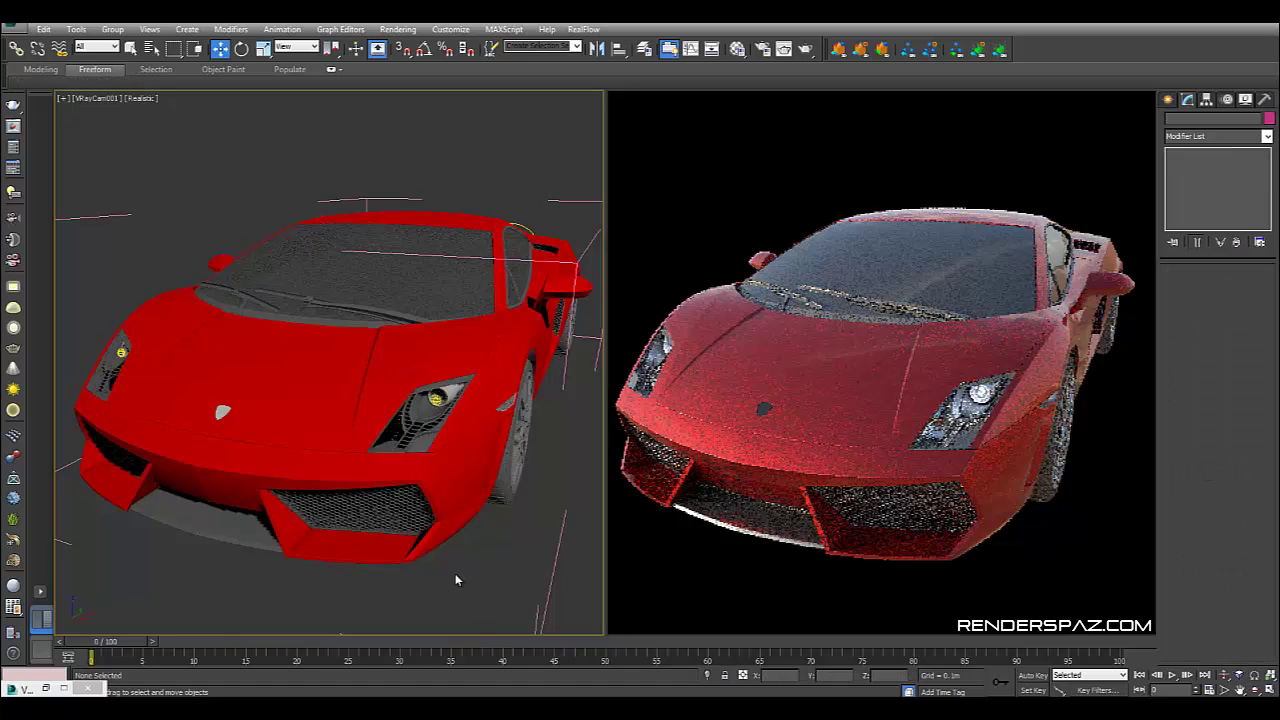
Step: Render the camera view in V-Ray and zoom the frame buffer to 400% on the headlight, then back to 100%
click(395, 28)
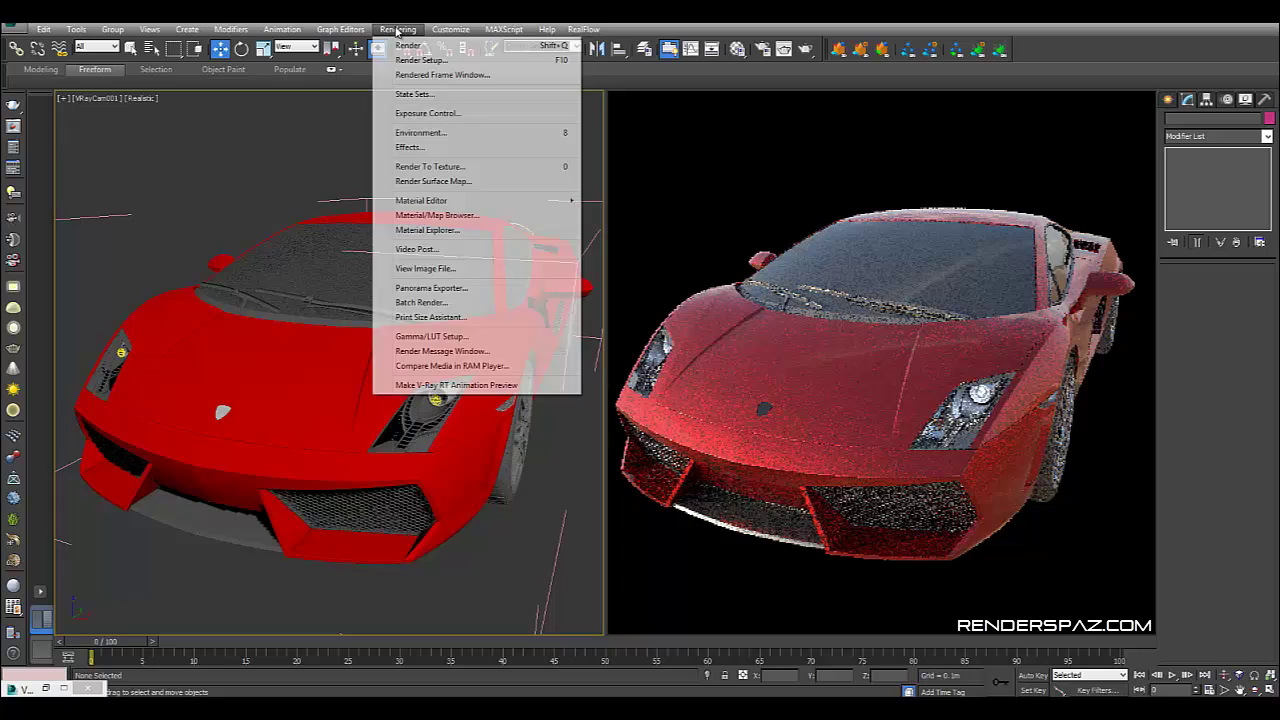
click(400, 44)
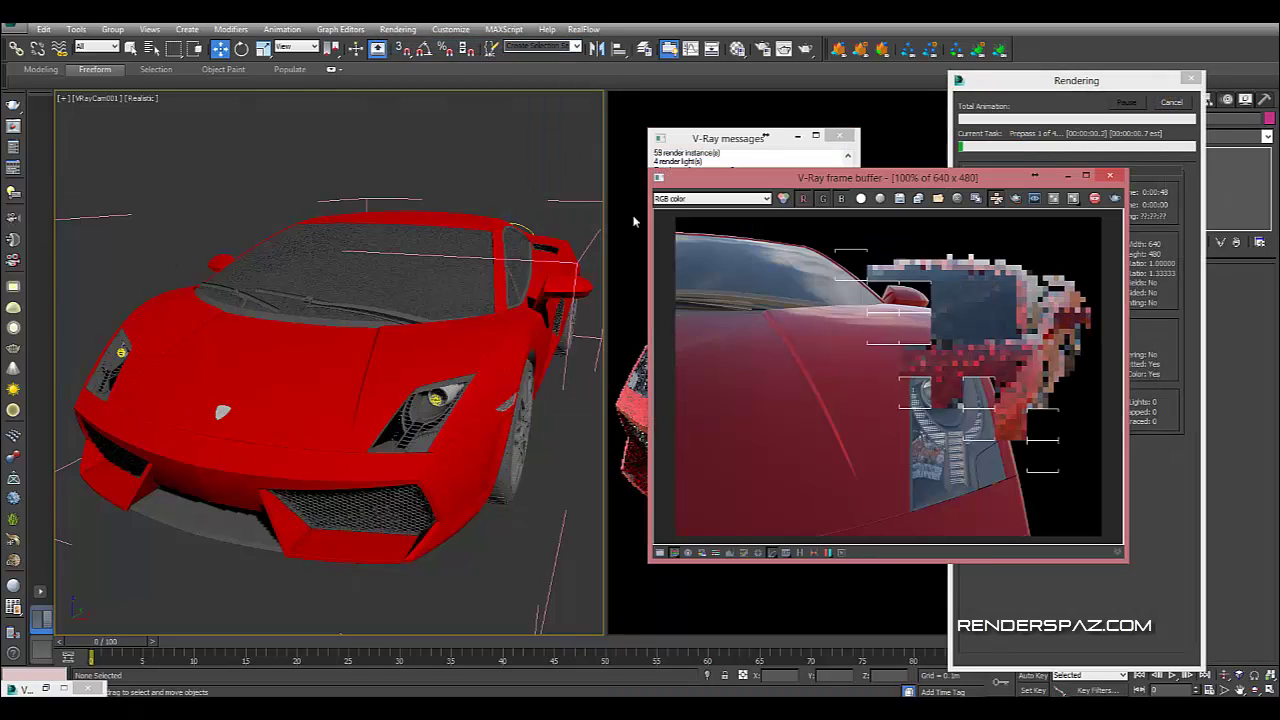
drag(962, 176, 482, 122)
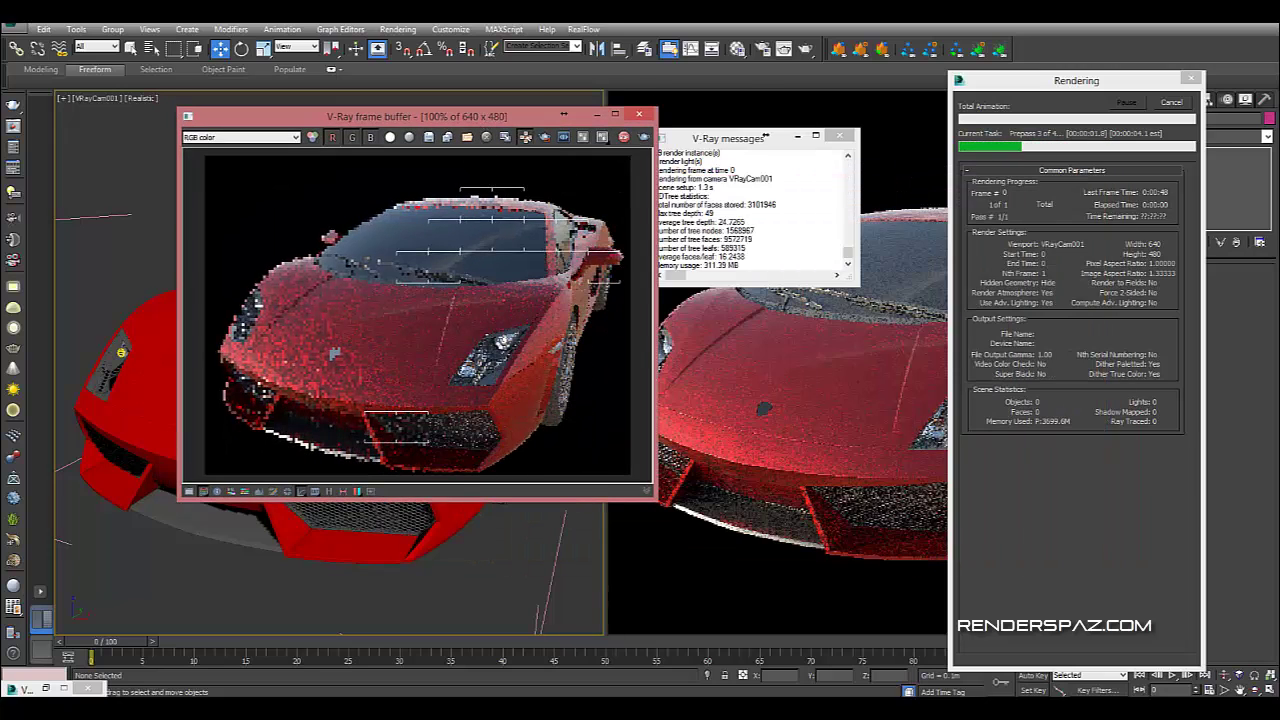
click(503, 358)
scroll(504, 355, up, 1)
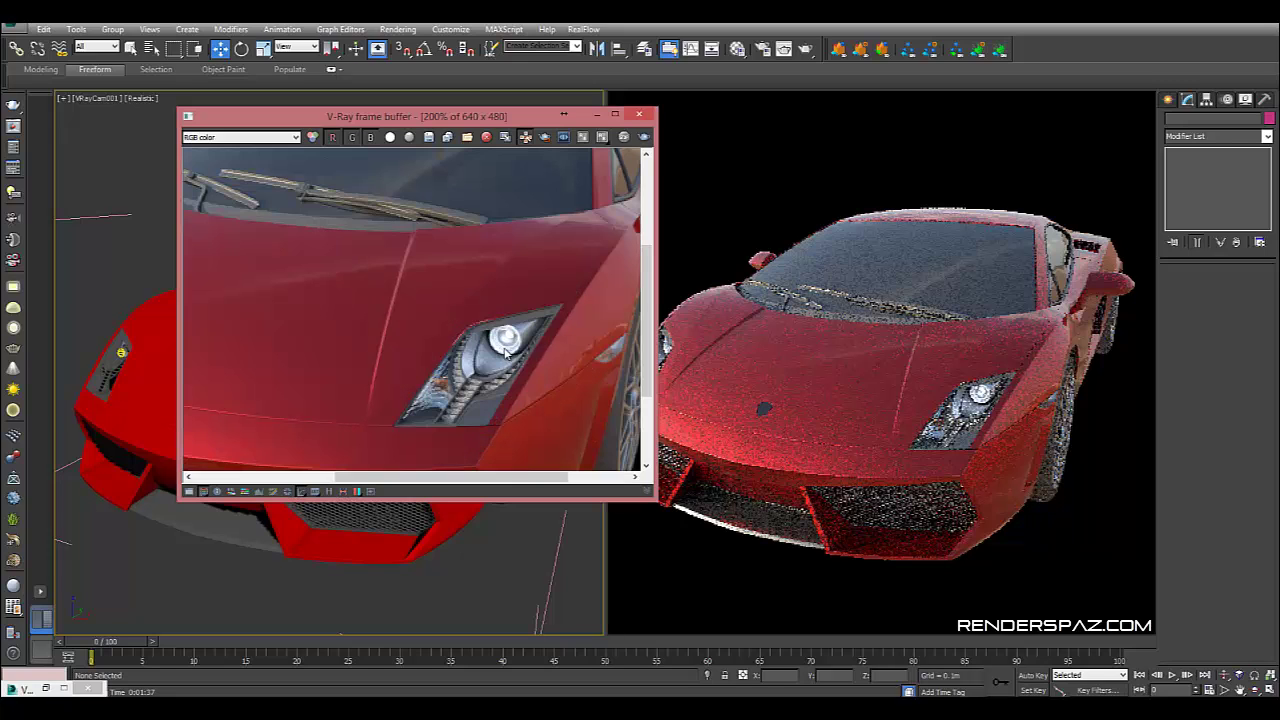
middle_drag(505, 350, 514, 308)
scroll(518, 303, up, 1)
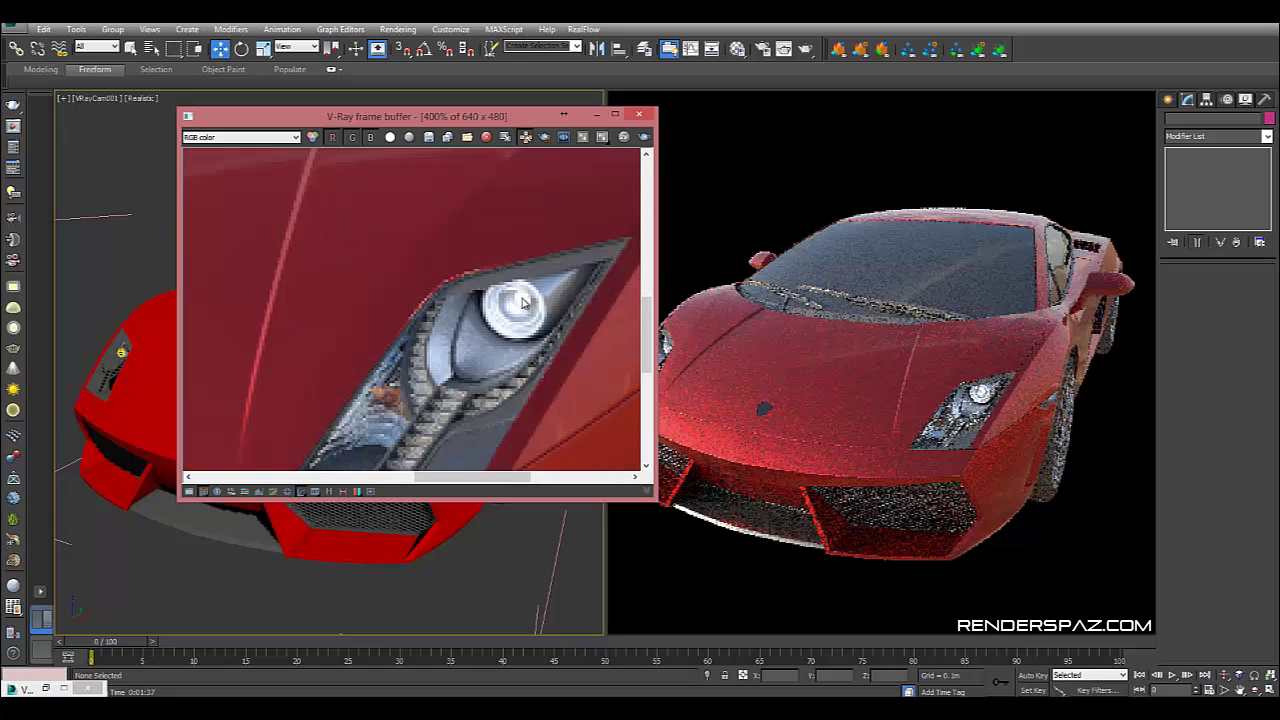
scroll(420, 322, down, 2)
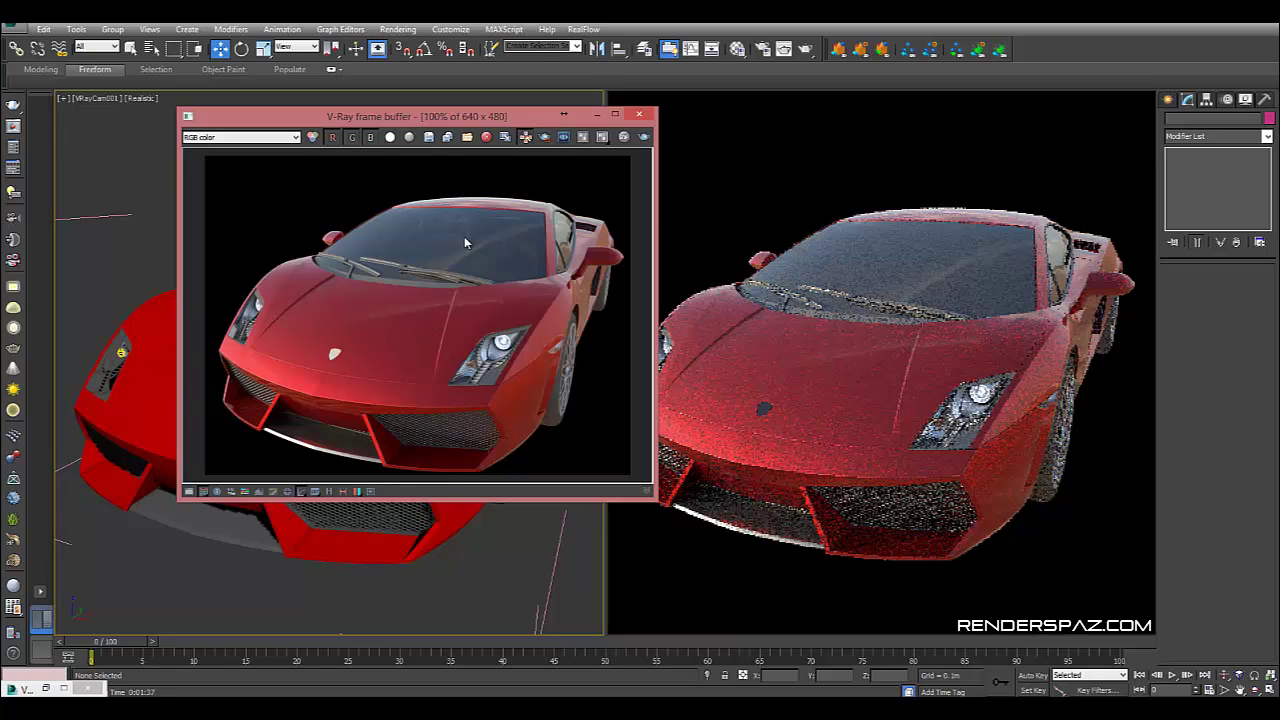
Step: Inspect the render's alpha channel in the frame buffer, zooming and panning around it
click(390, 139)
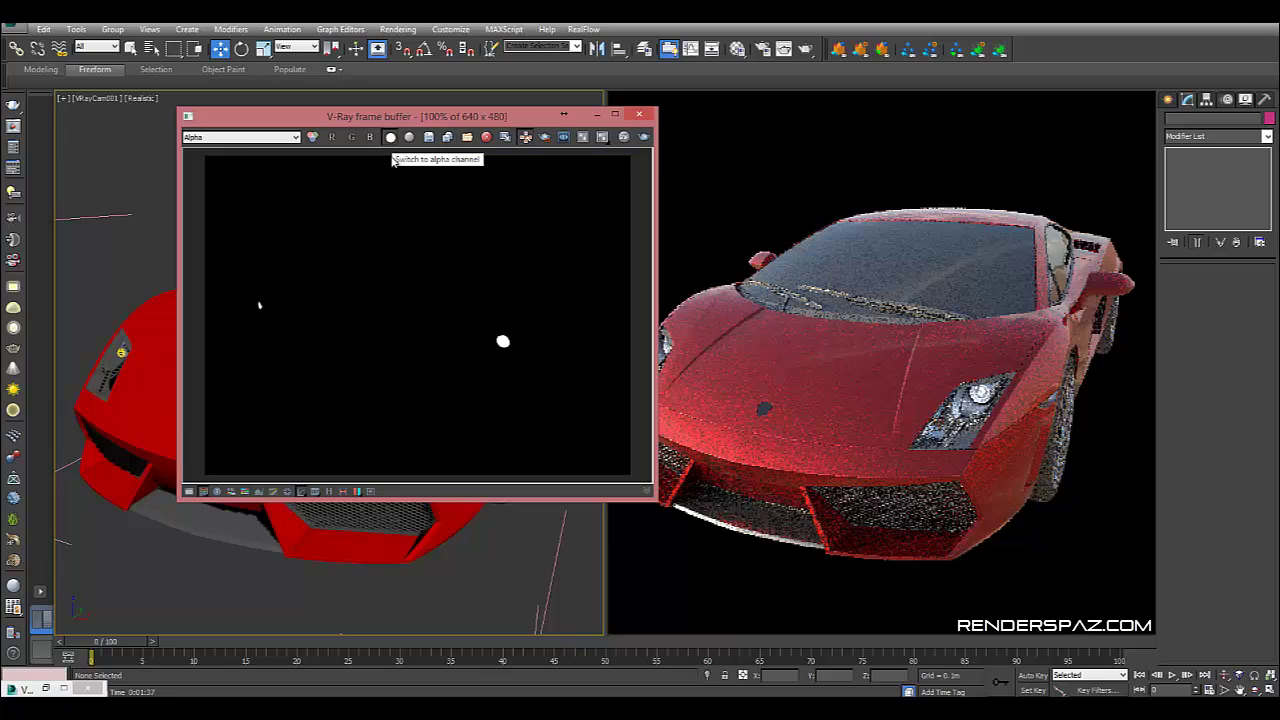
scroll(507, 344, up, 1)
middle_drag(495, 346, 298, 282)
scroll(335, 338, down, 3)
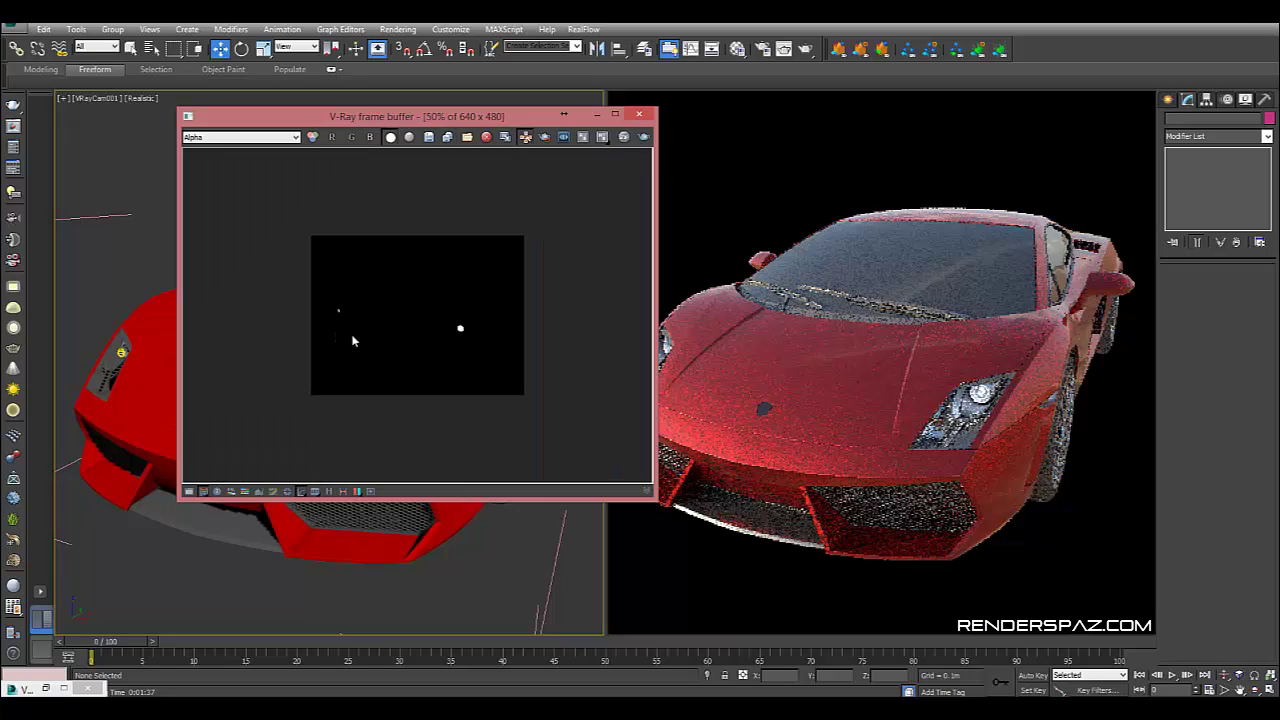
scroll(293, 288, up, 2)
Step: Return to the RGB colour view, save the rendered image and move the frame buffer aside
click(390, 137)
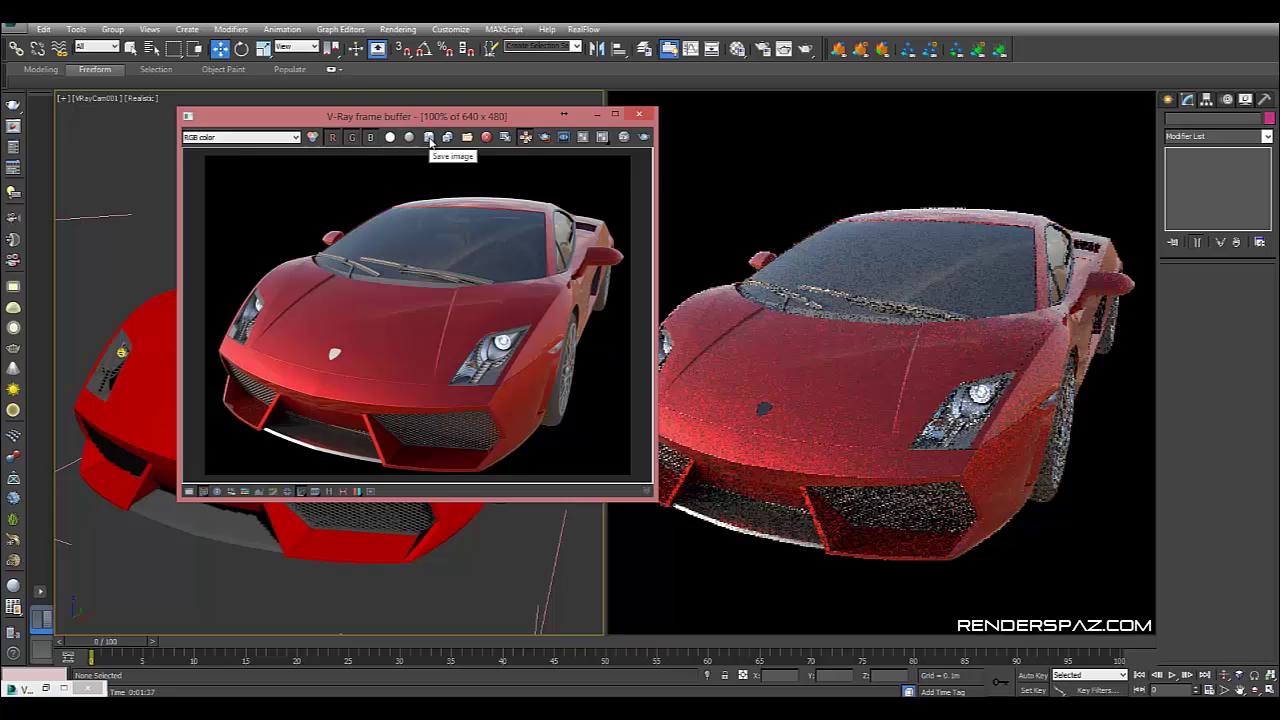
click(428, 138)
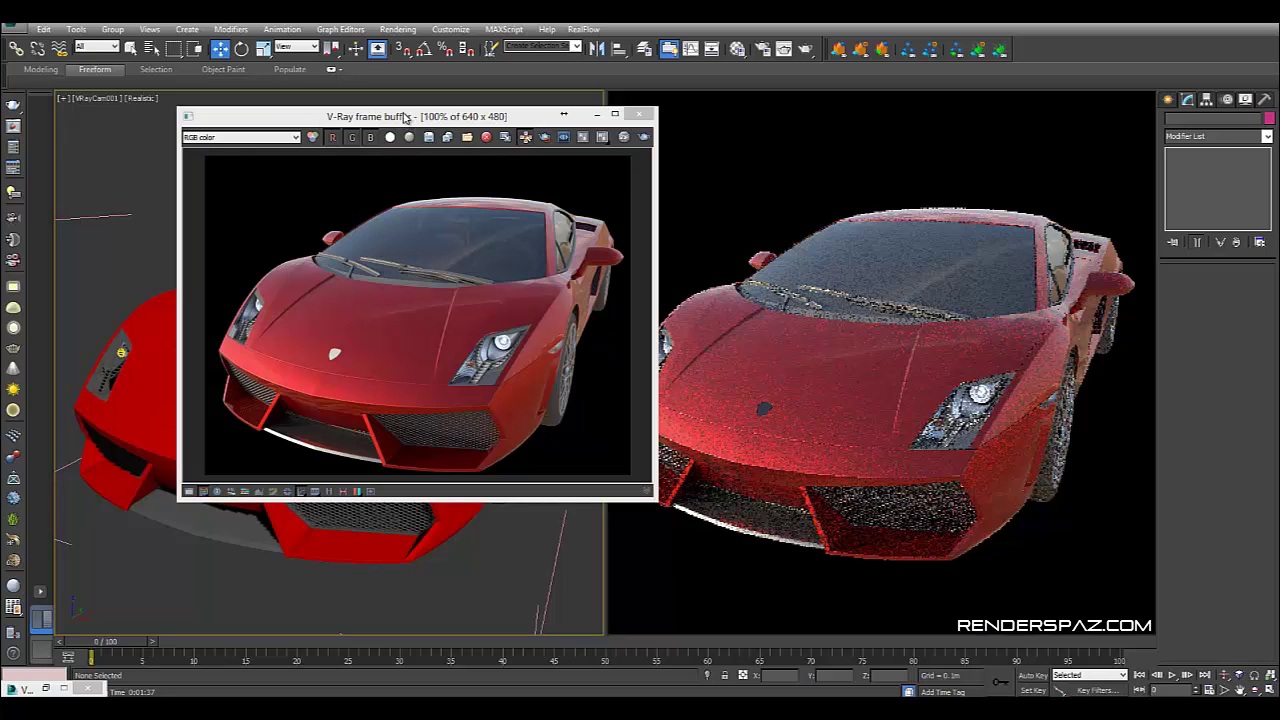
drag(423, 114, 733, 127)
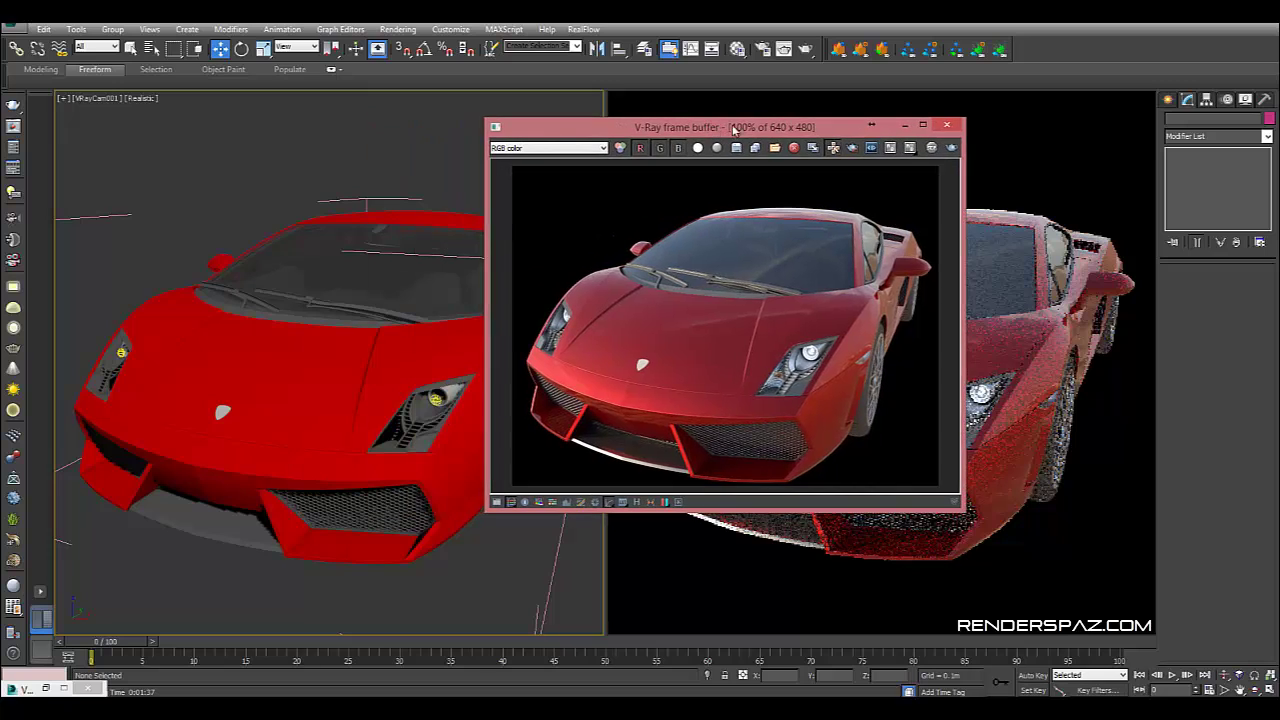
click(947, 127)
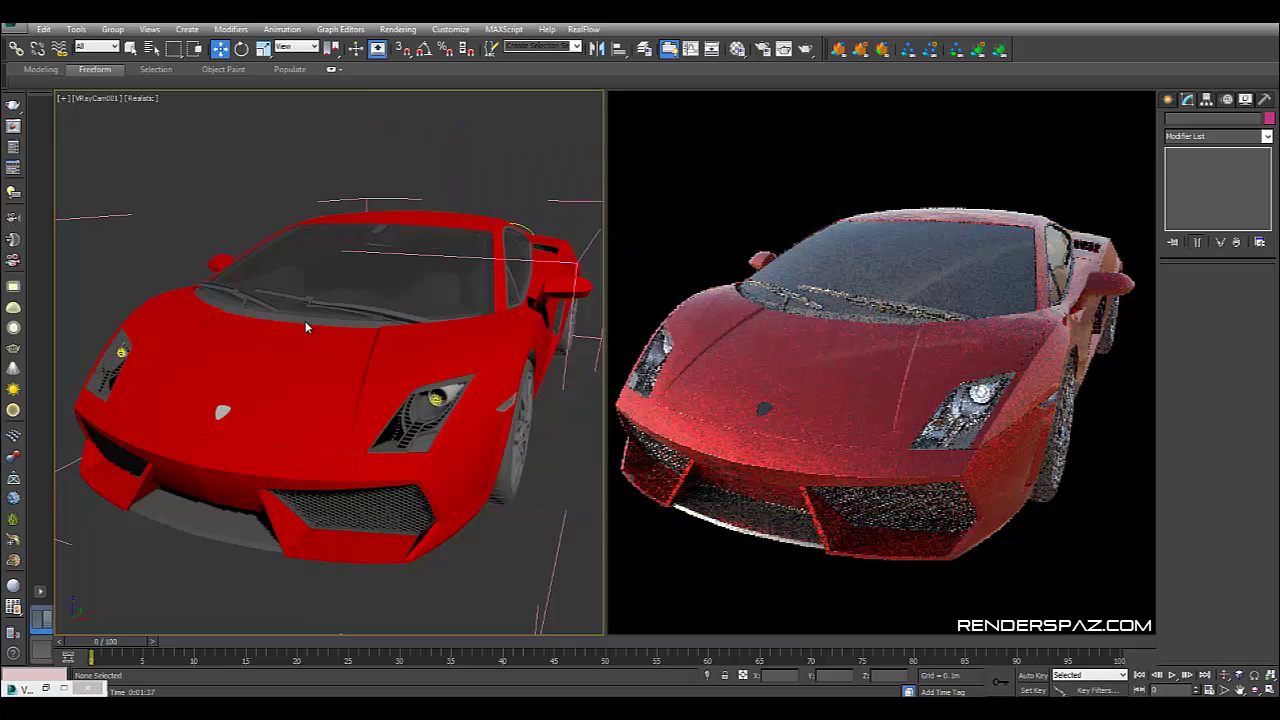
click(305, 321)
key(ctrl+a)
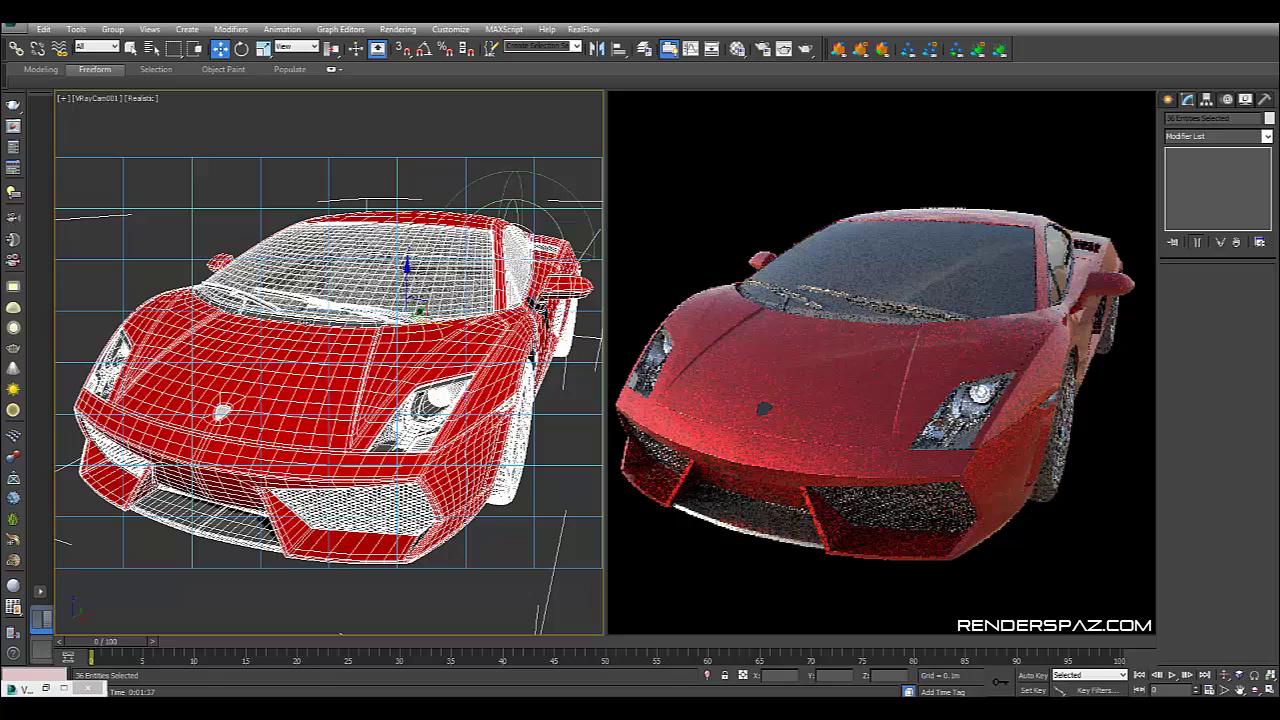
right_click(305, 325)
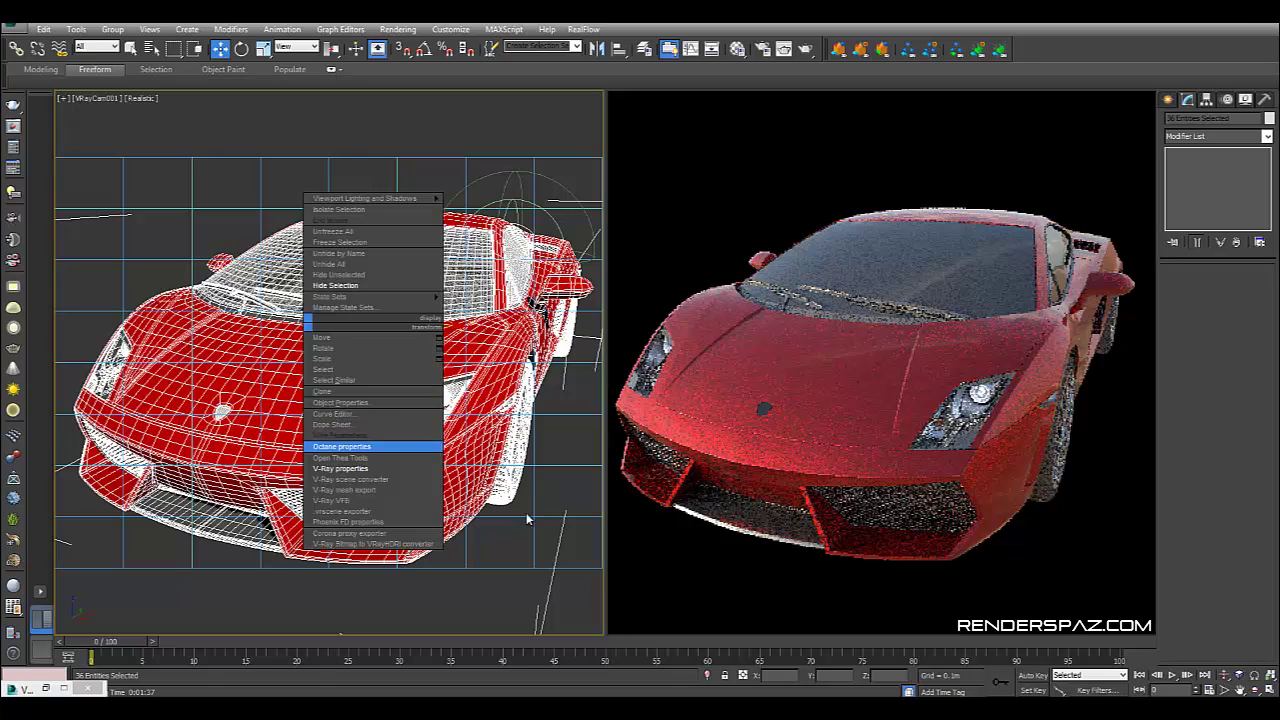
right_click(550, 450)
click(560, 455)
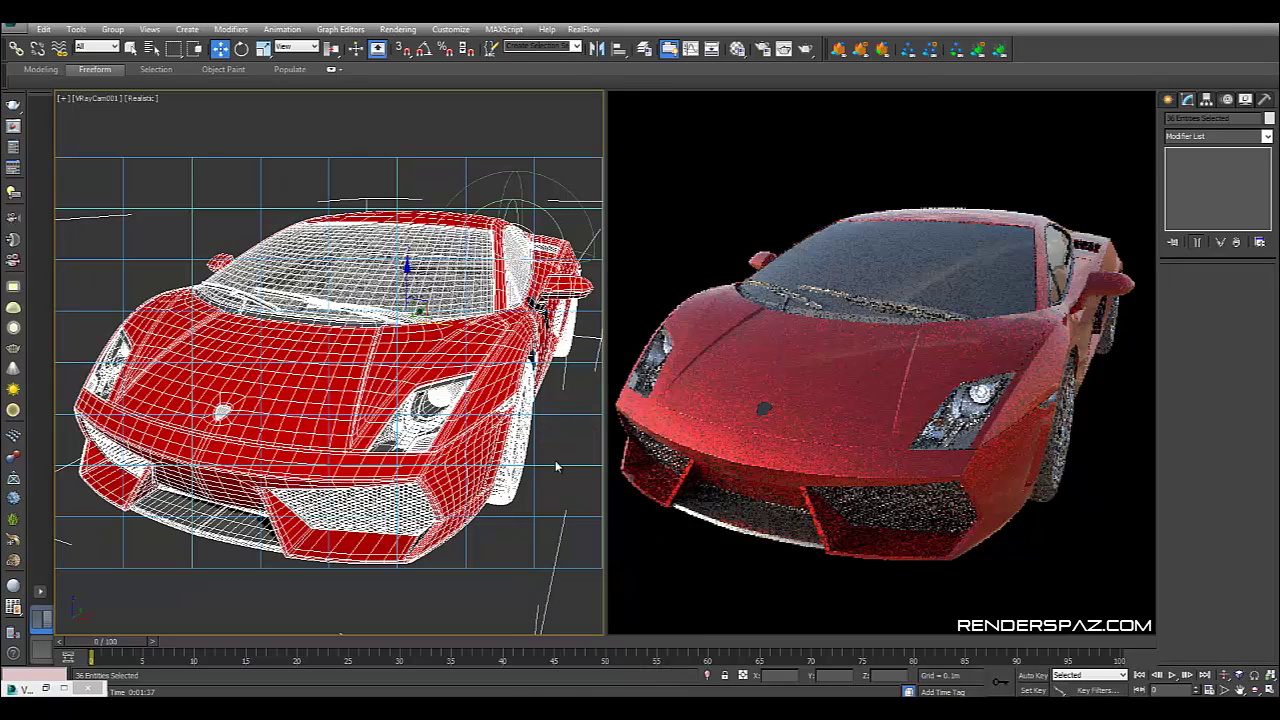
key(ctrl+a)
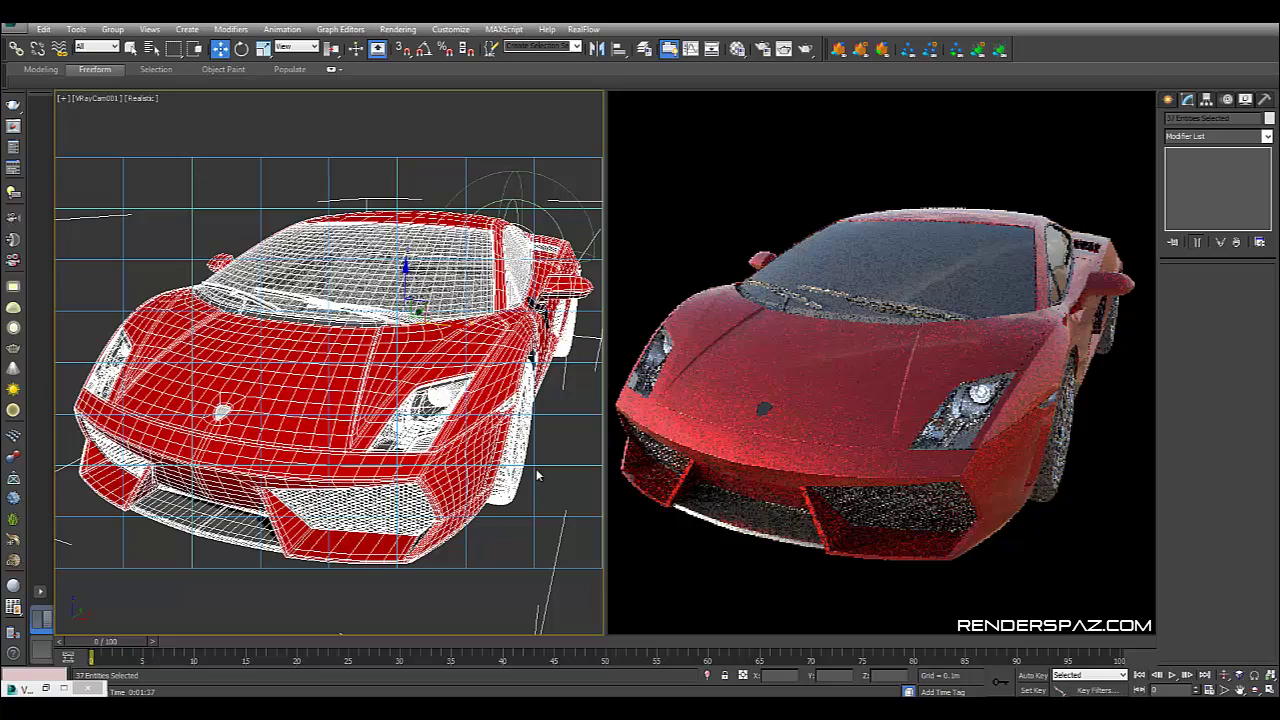
right_click(537, 464)
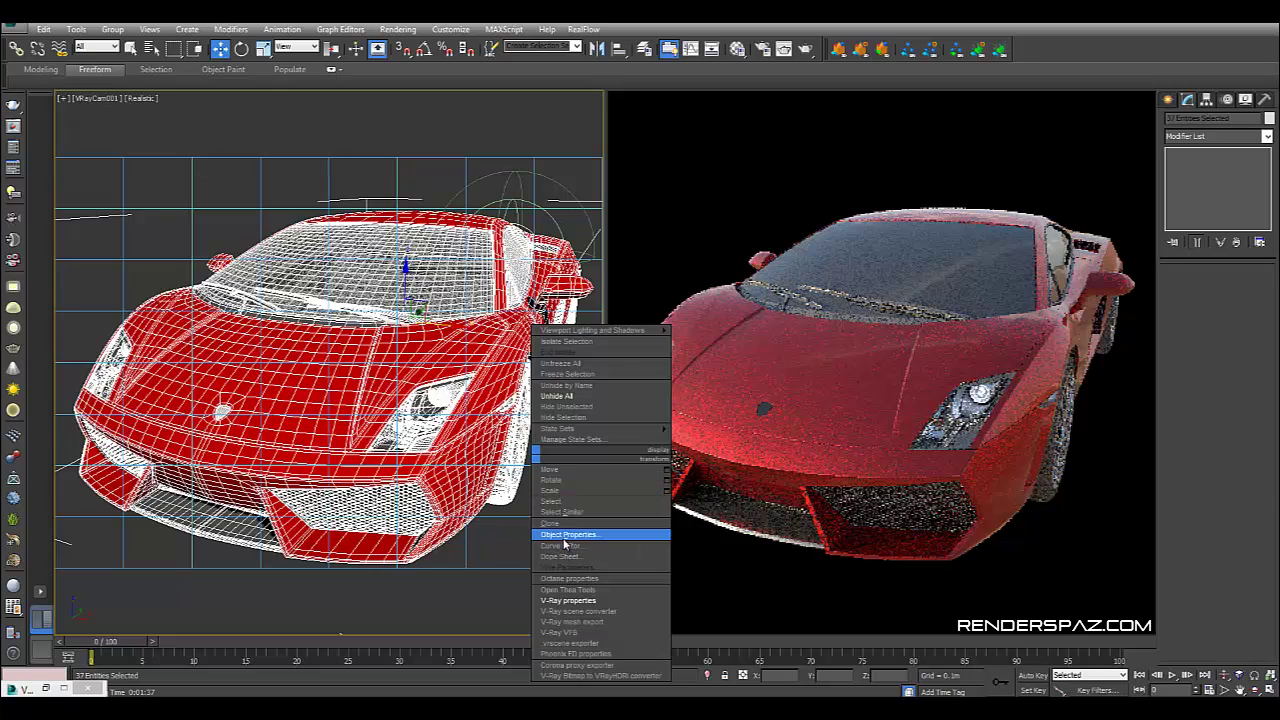
click(591, 600)
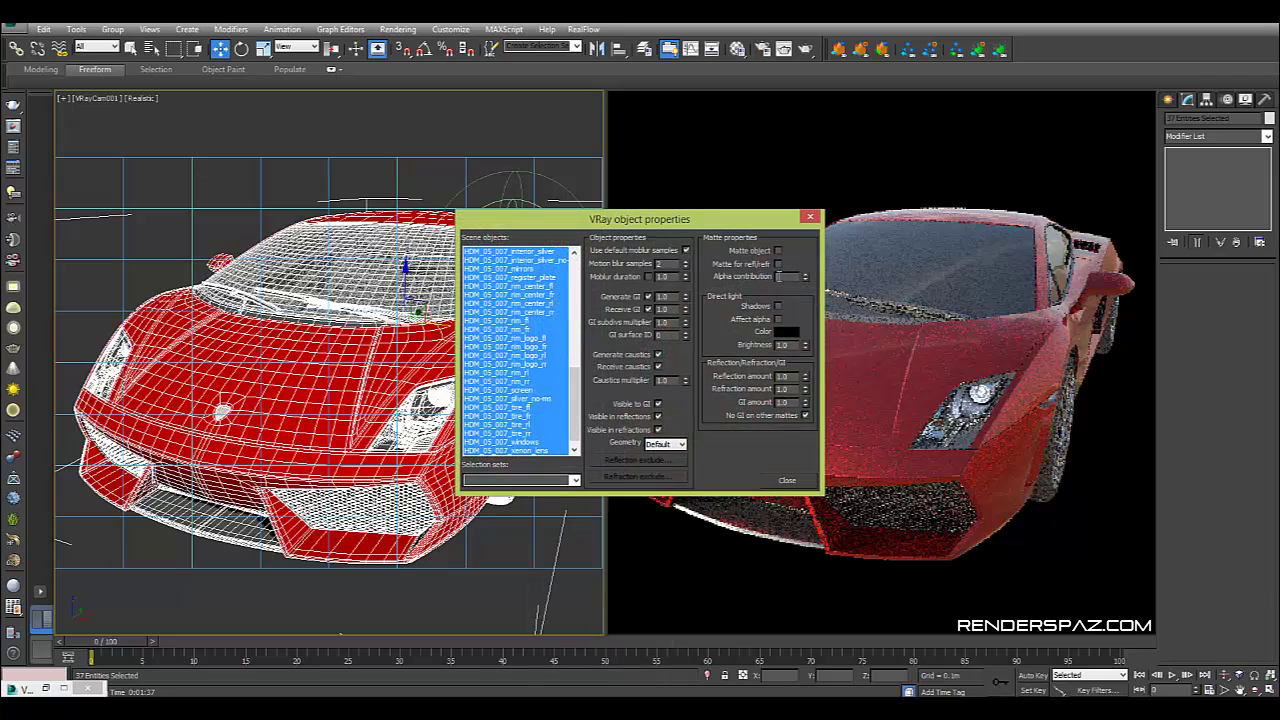
click(776, 480)
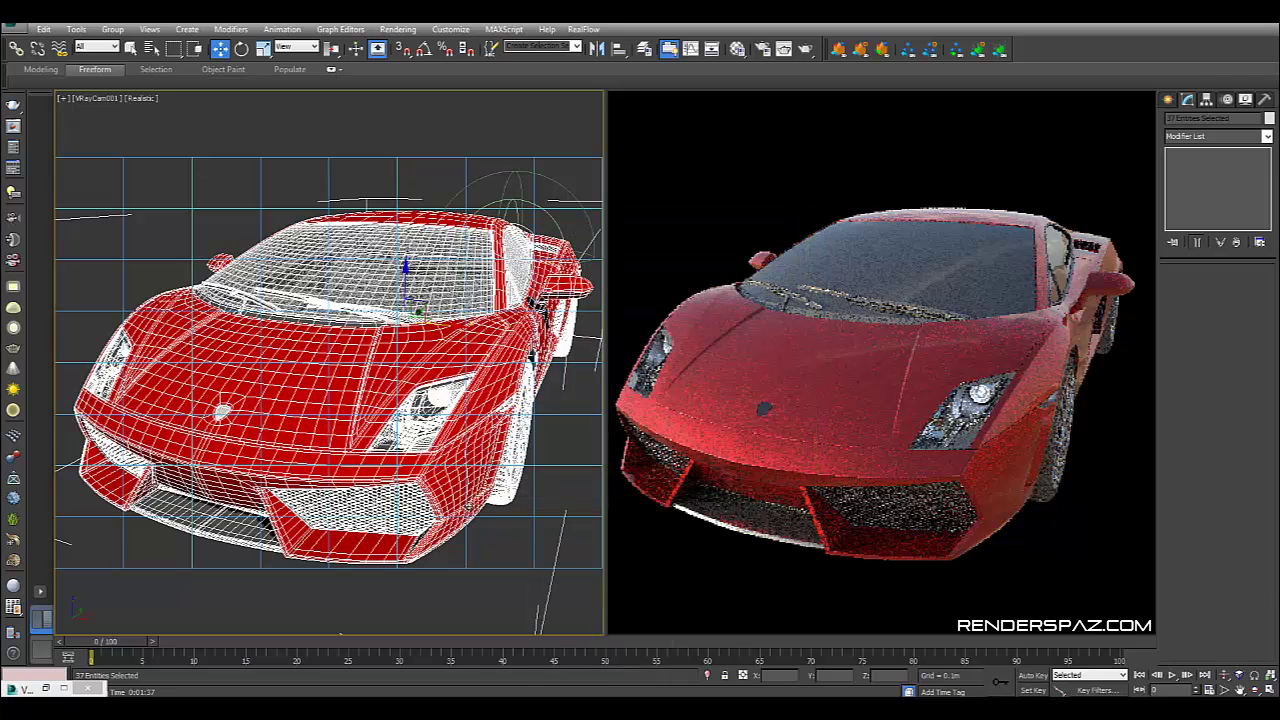
click(534, 486)
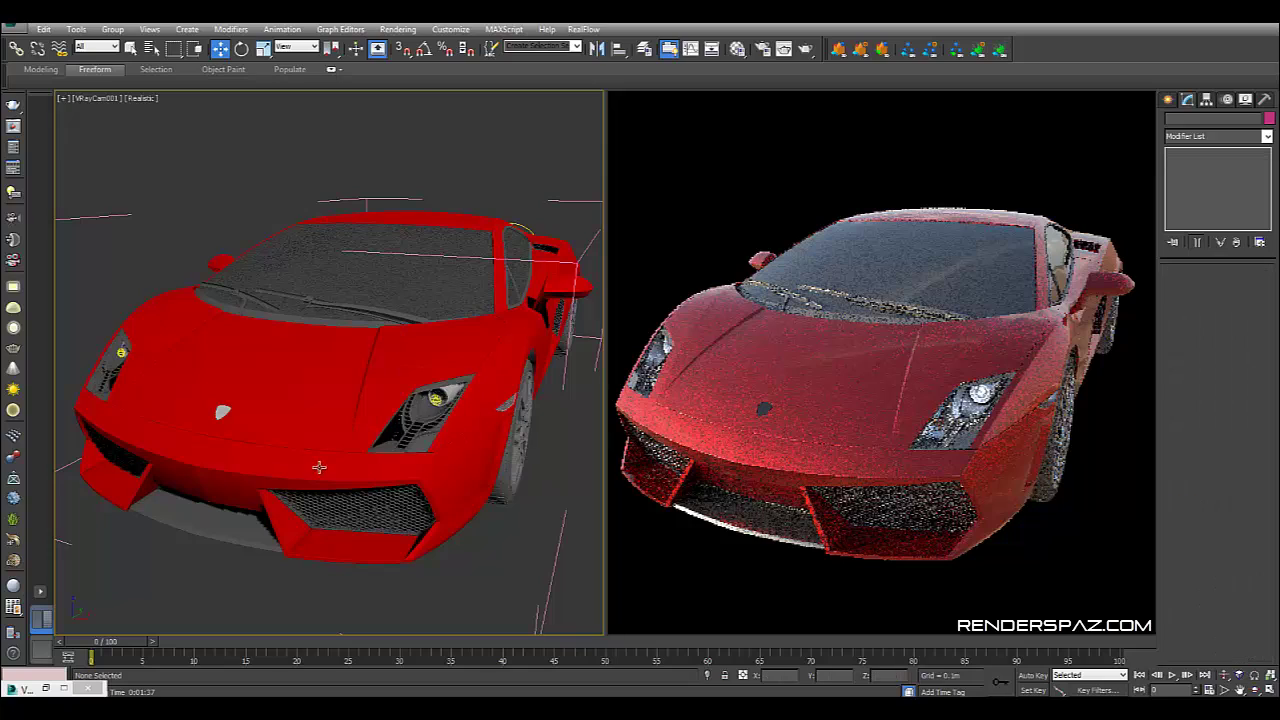
Step: Review the two VRayLights in the restored V-Ray Light Lister, close it, and start a render
click(45, 688)
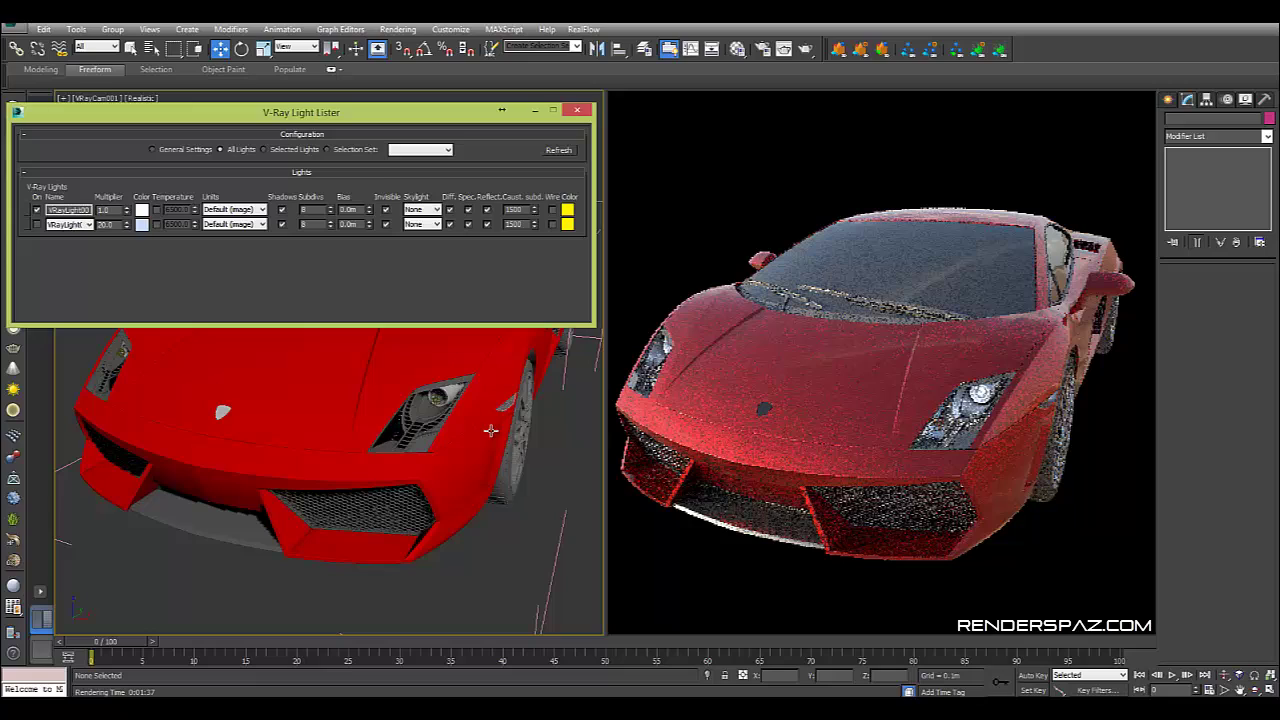
click(433, 400)
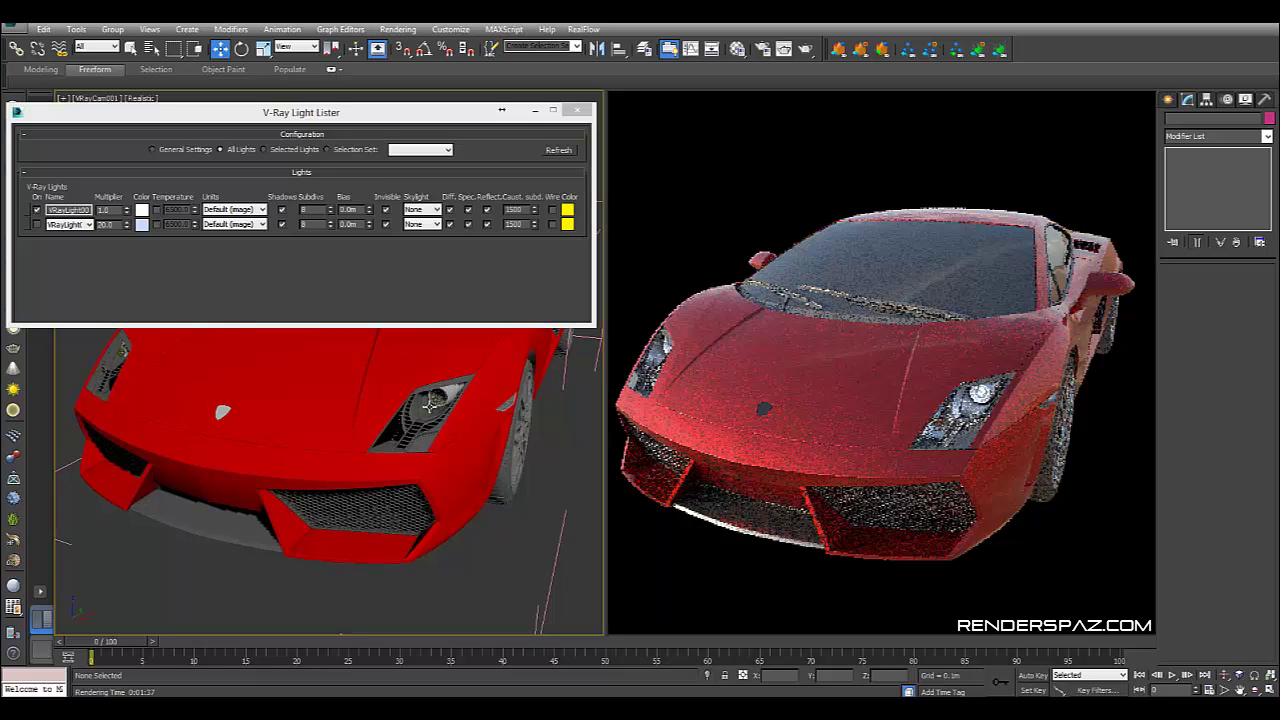
click(579, 111)
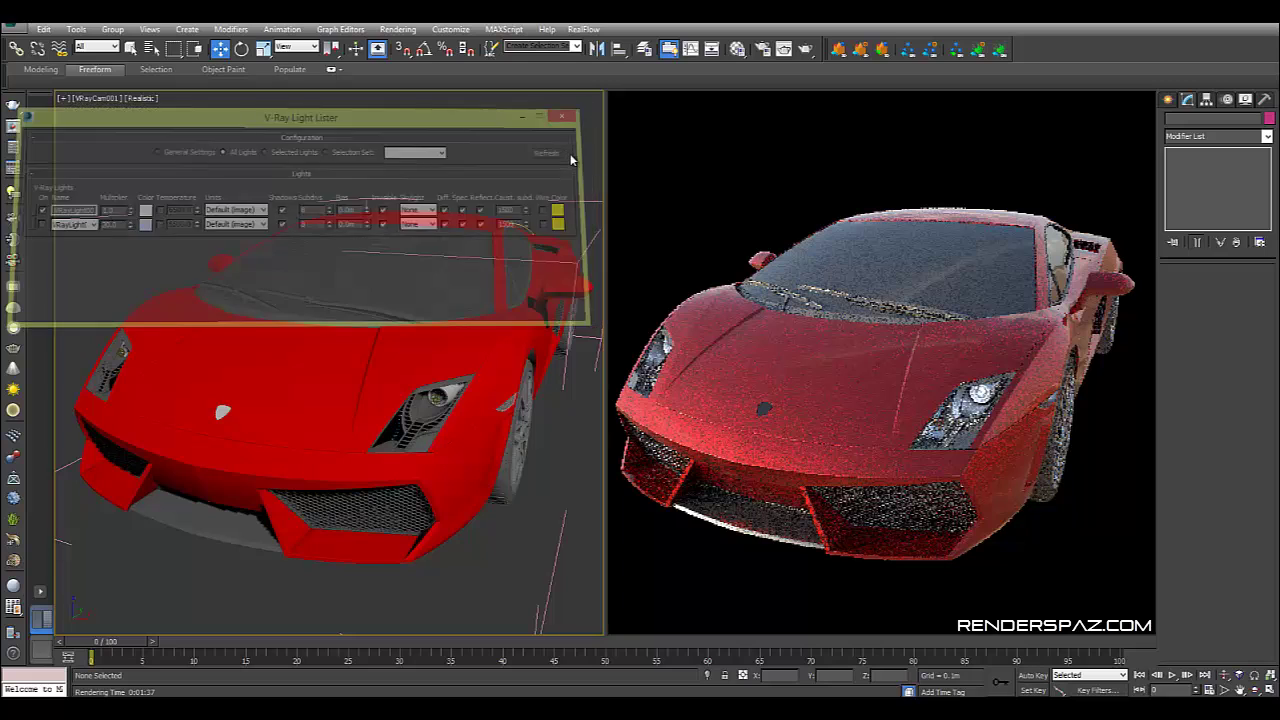
click(410, 30)
click(414, 48)
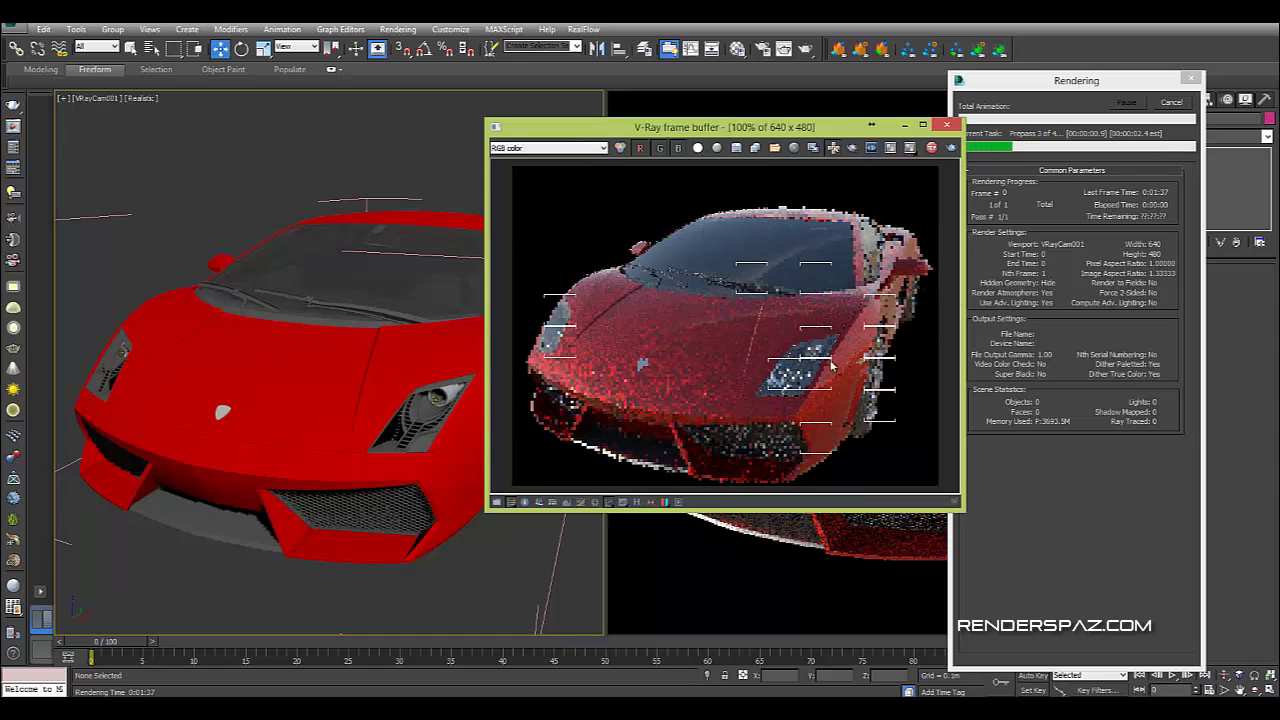
Step: Check the new car render's Alpha channel for a clean silhouette, then return to RGB color
drag(795, 133, 531, 116)
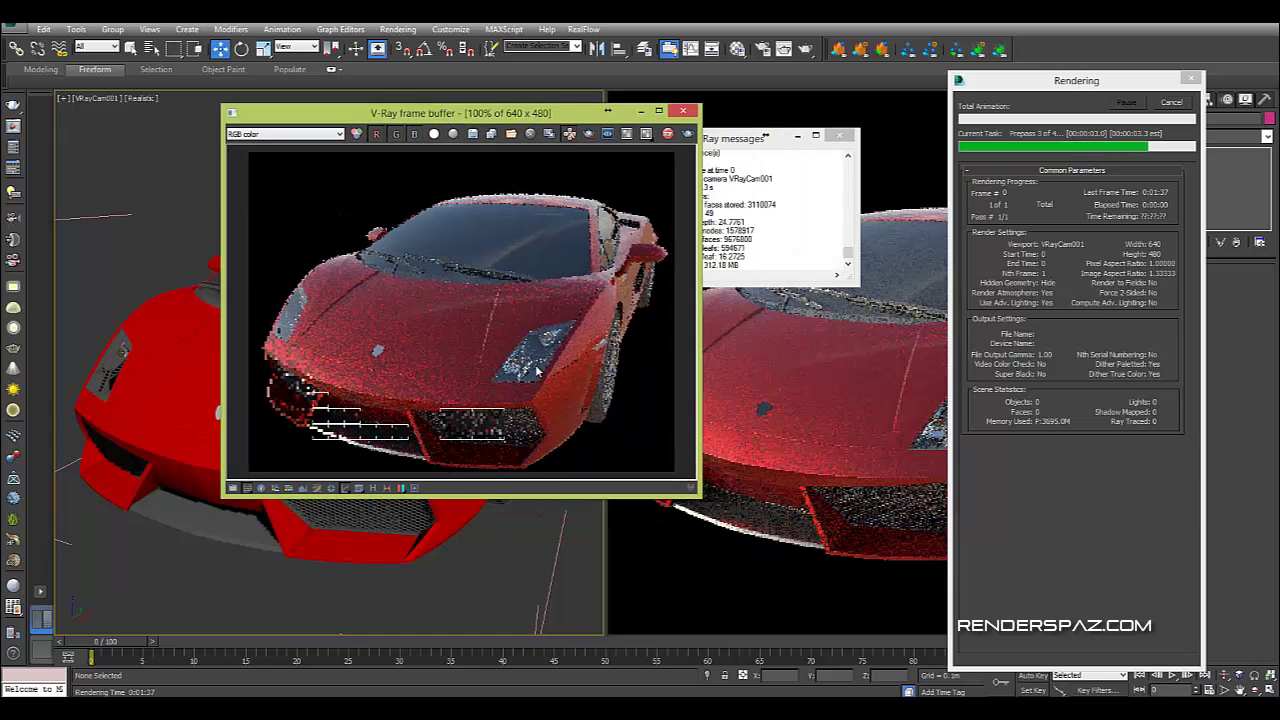
scroll(557, 338, up, 2)
scroll(557, 338, down, 4)
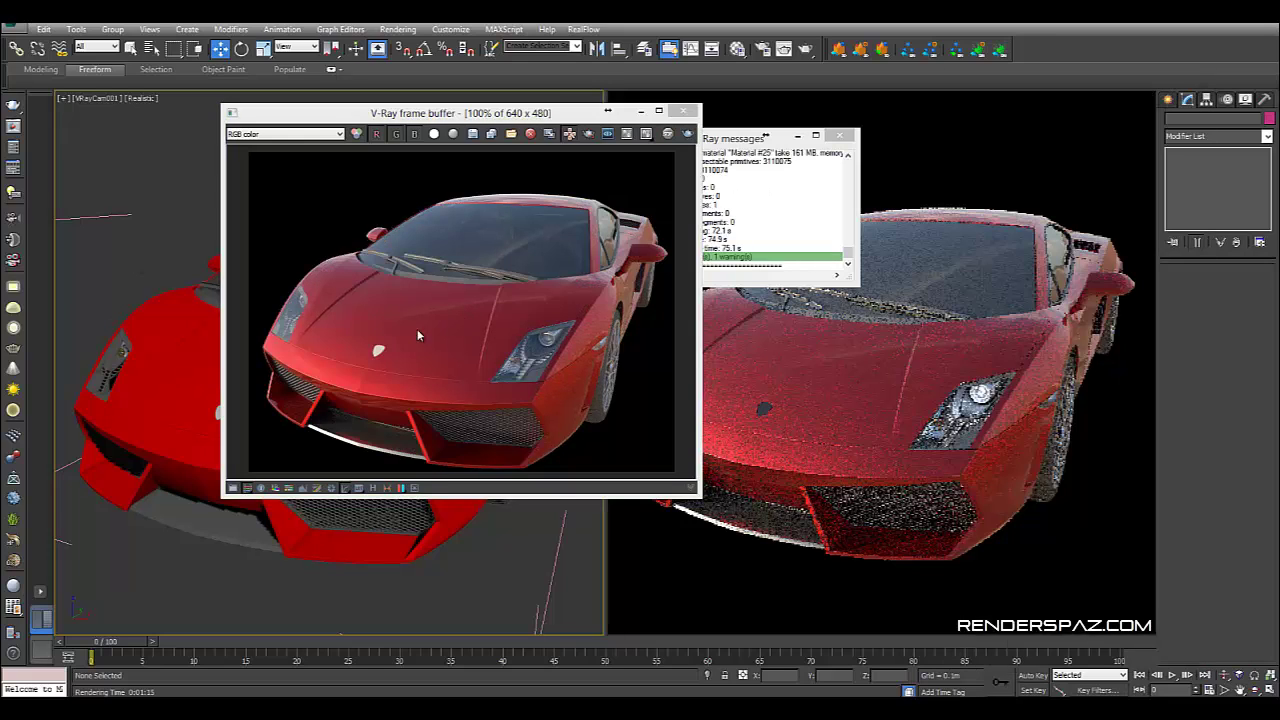
scroll(566, 374, up, 1)
scroll(538, 304, down, 1)
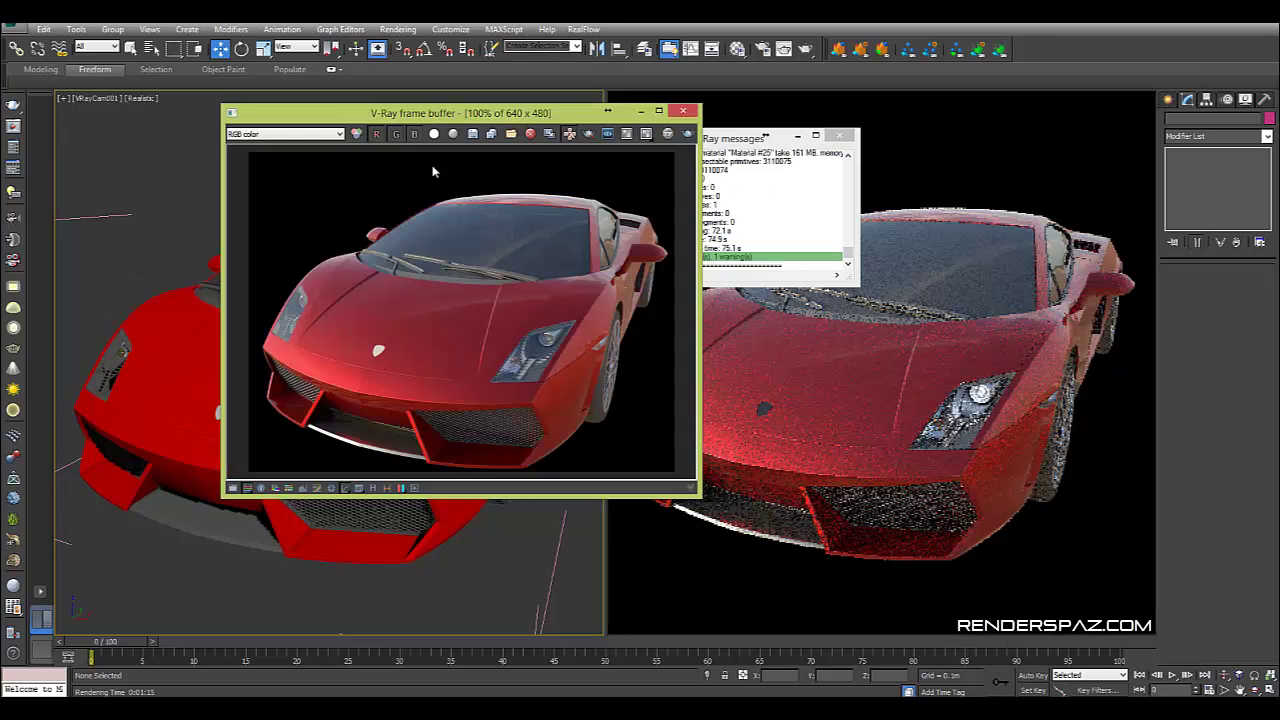
click(434, 134)
click(434, 135)
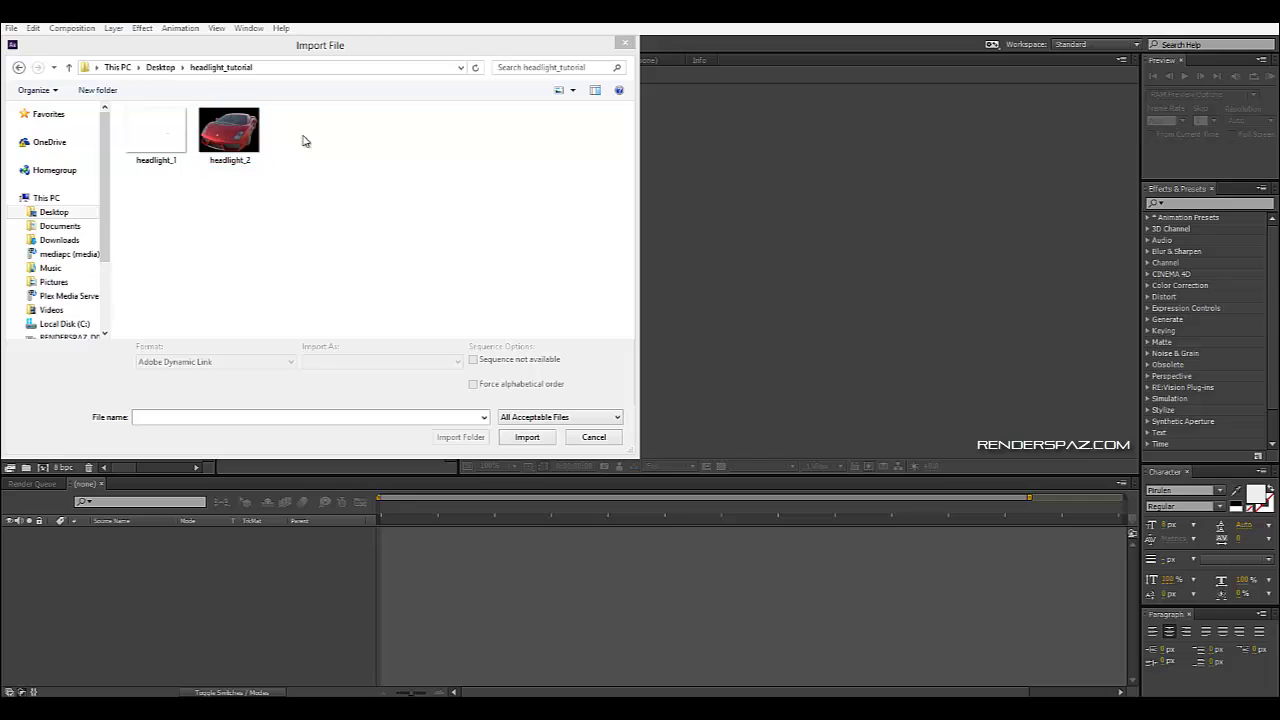
Step: Import both headlight_1 and headlight_2 from the headlight_tutorial folder
click(158, 161)
click(229, 135)
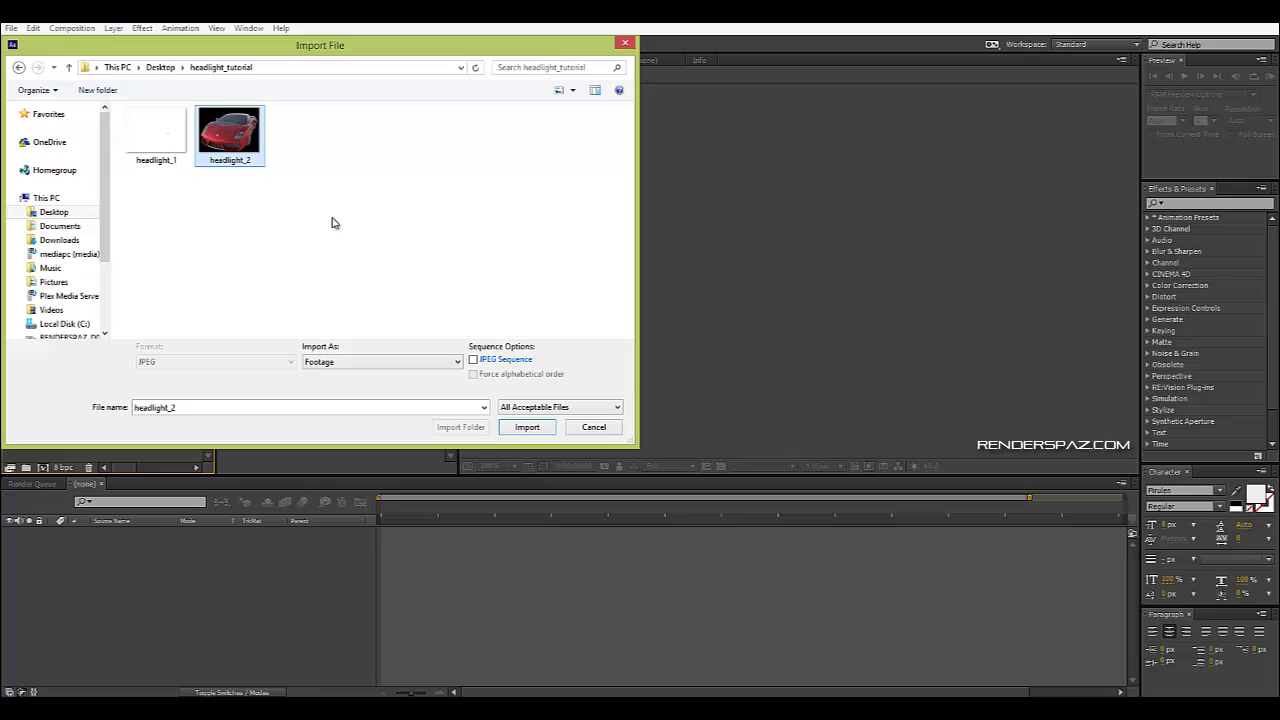
click(160, 165)
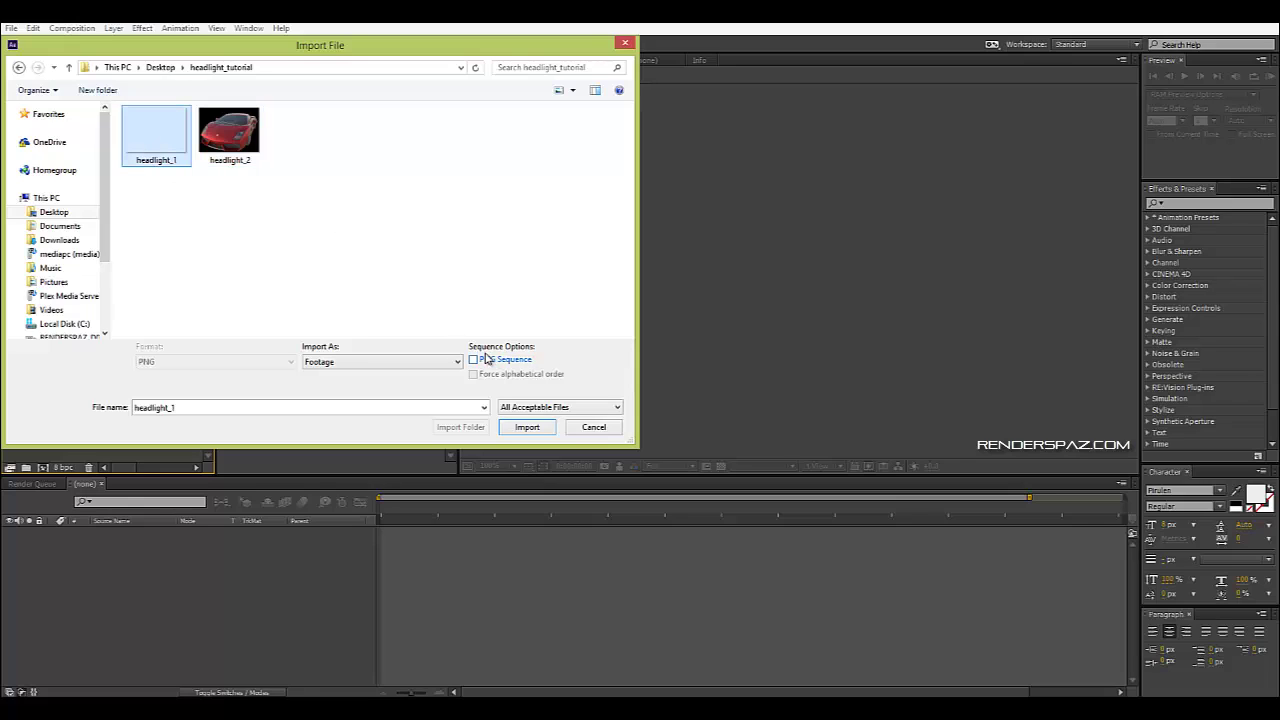
click(249, 148)
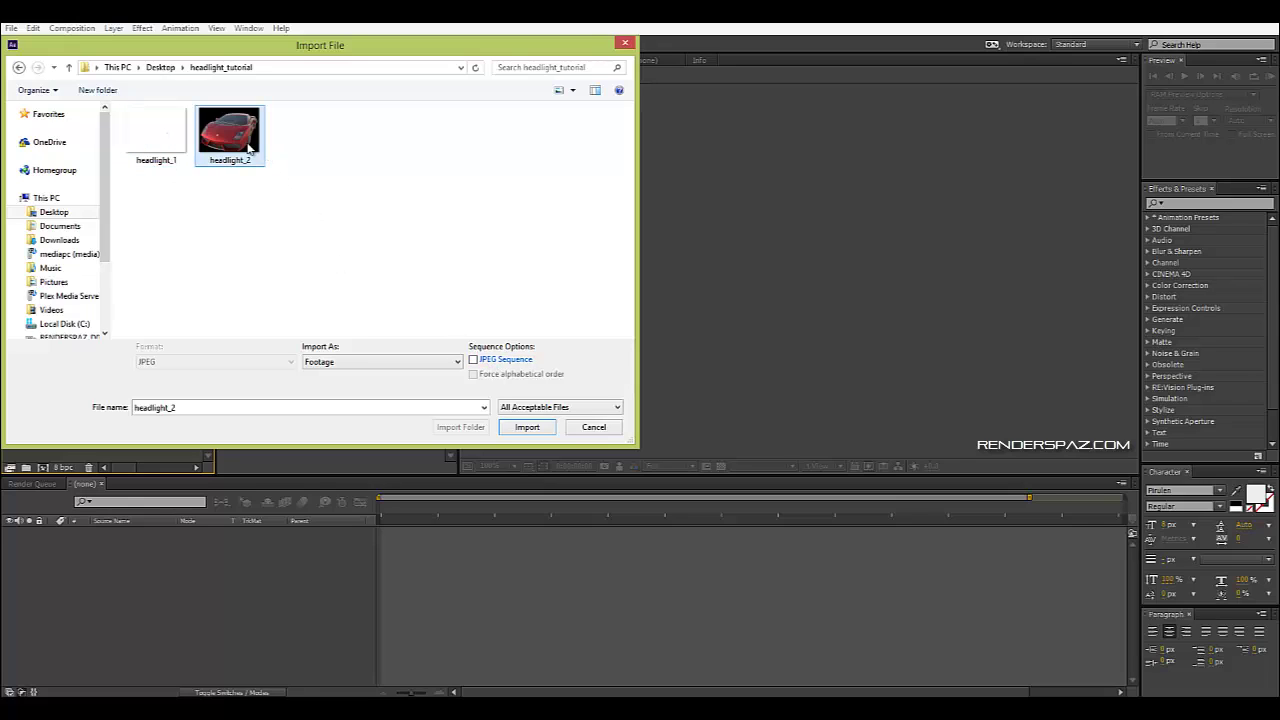
click(178, 154)
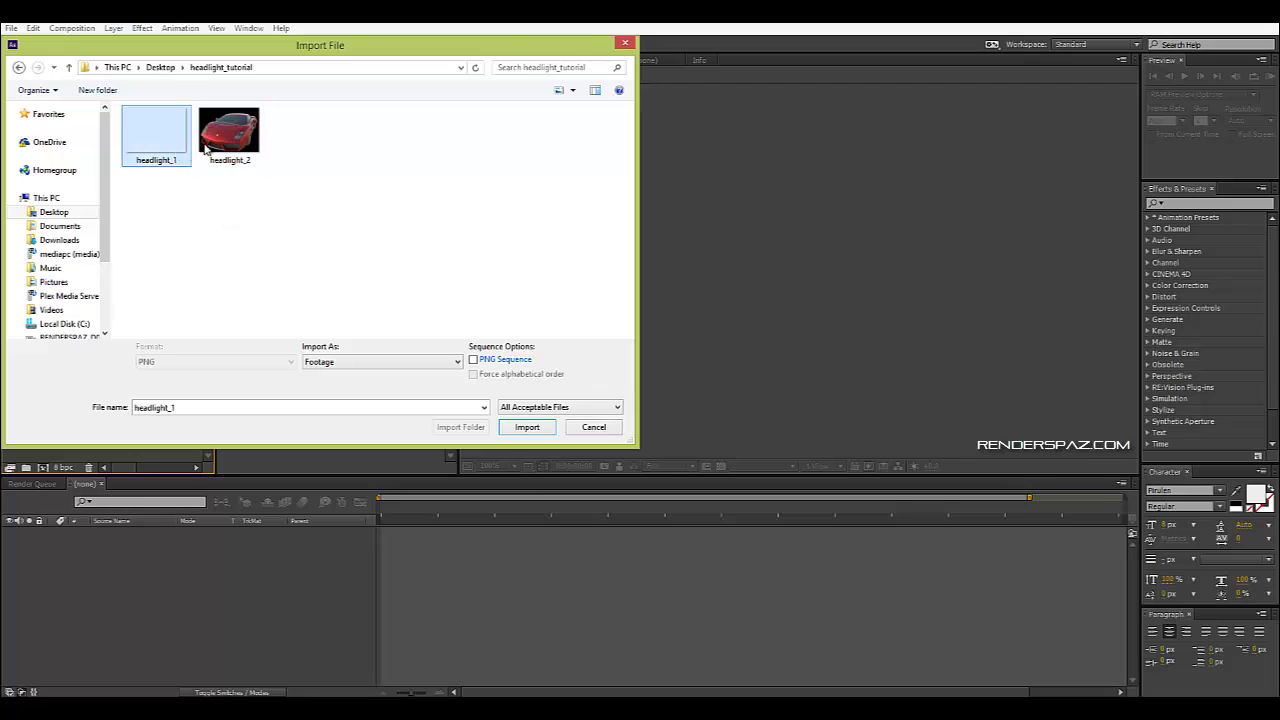
ctrl+click(208, 151)
click(527, 427)
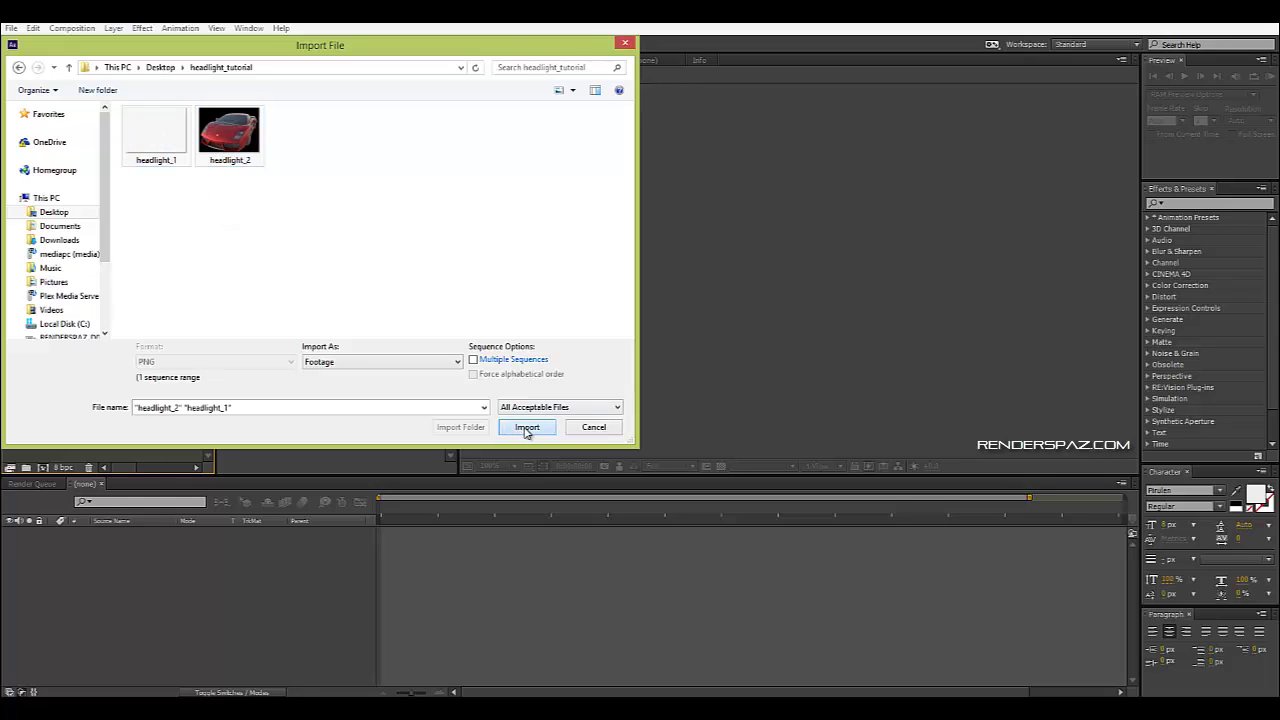
Step: Create a new composition from headlight_2.jpg
click(90, 233)
click(60, 190)
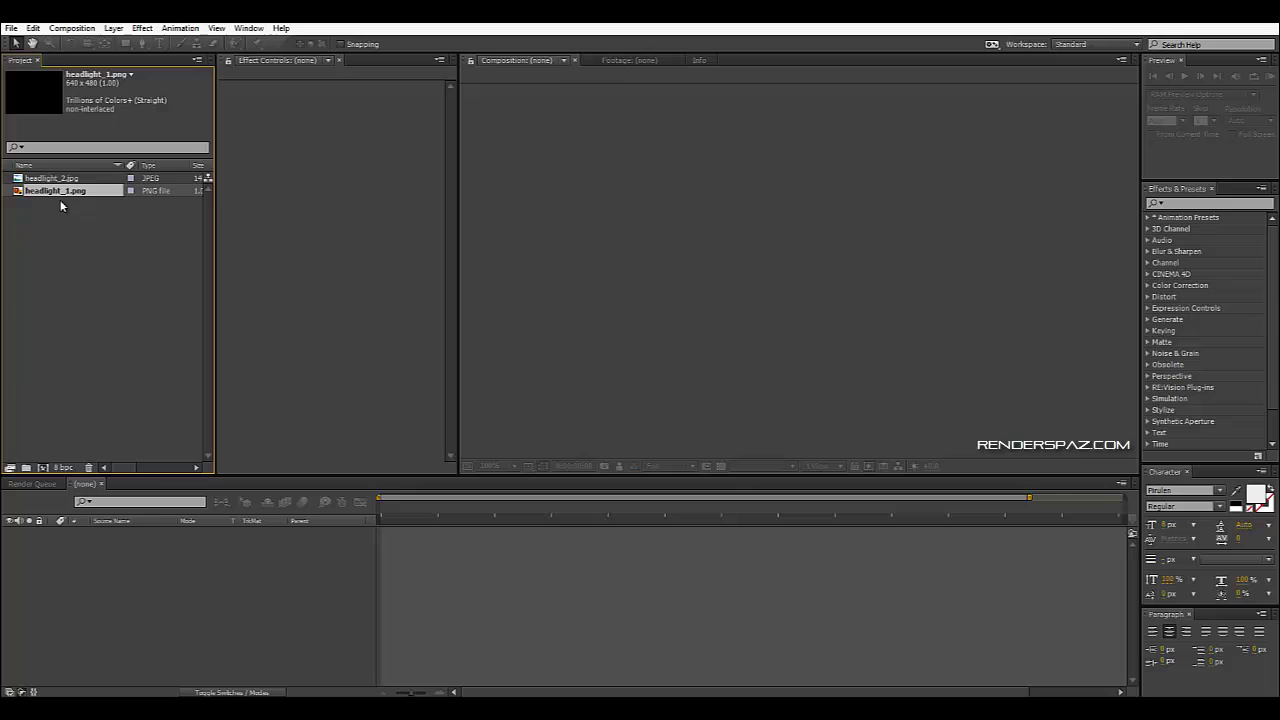
click(55, 178)
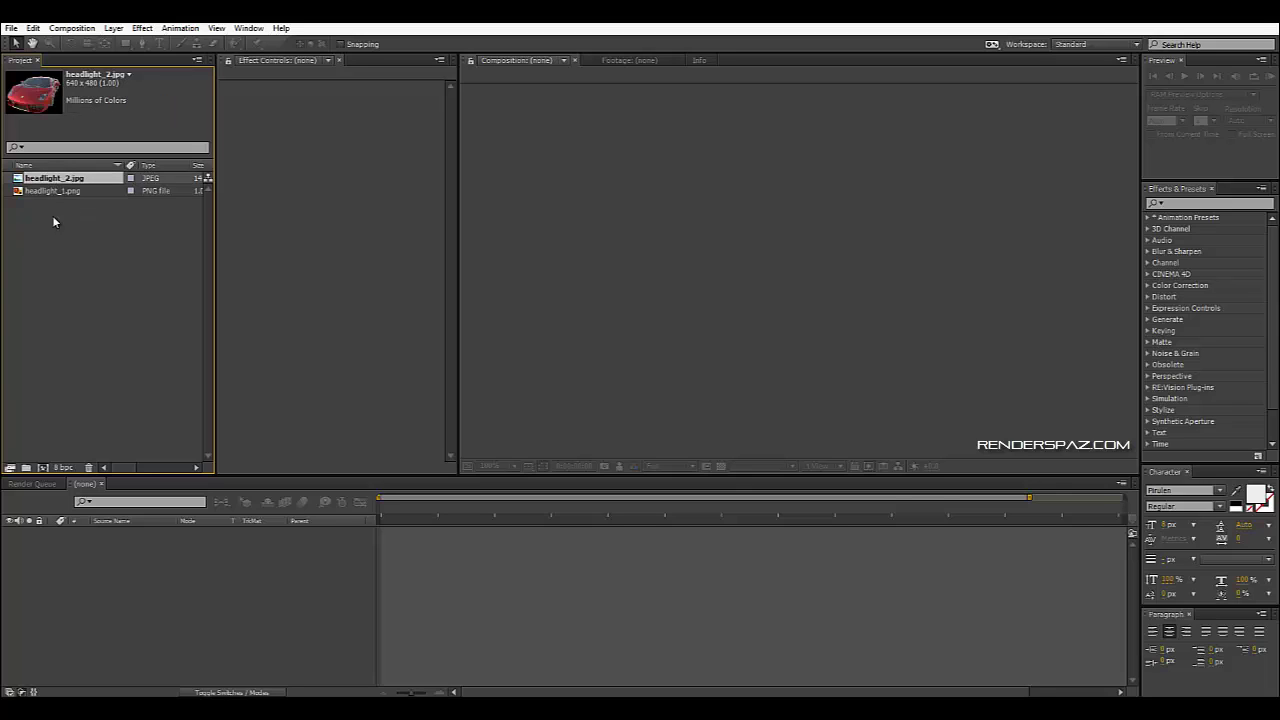
drag(54, 222, 26, 467)
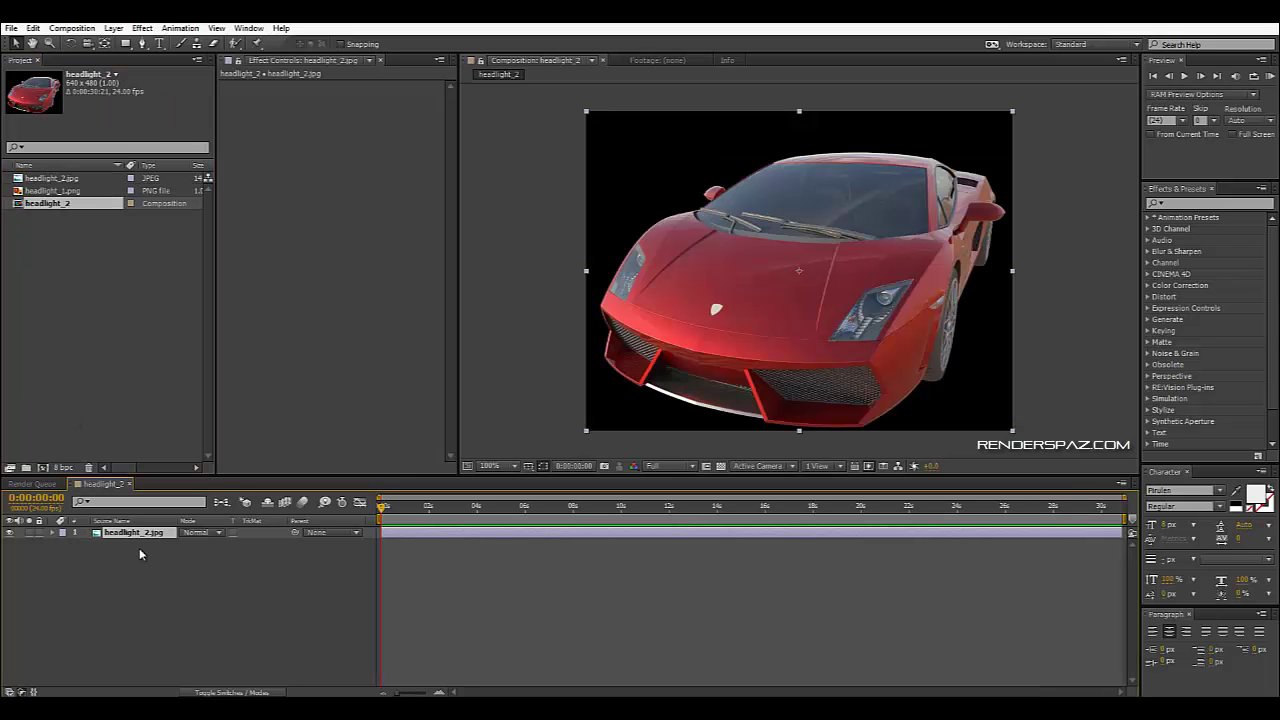
Step: Set the project color depth to 32 bits per channel (Float)
click(63, 467)
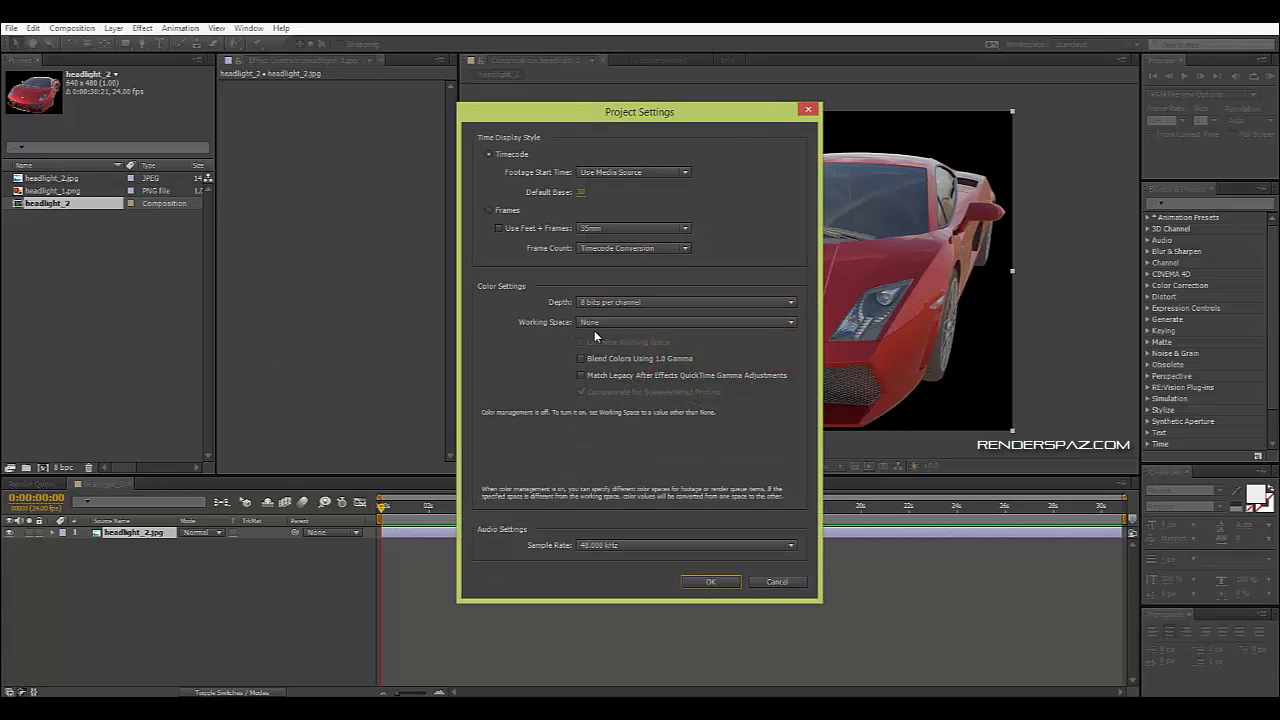
click(620, 302)
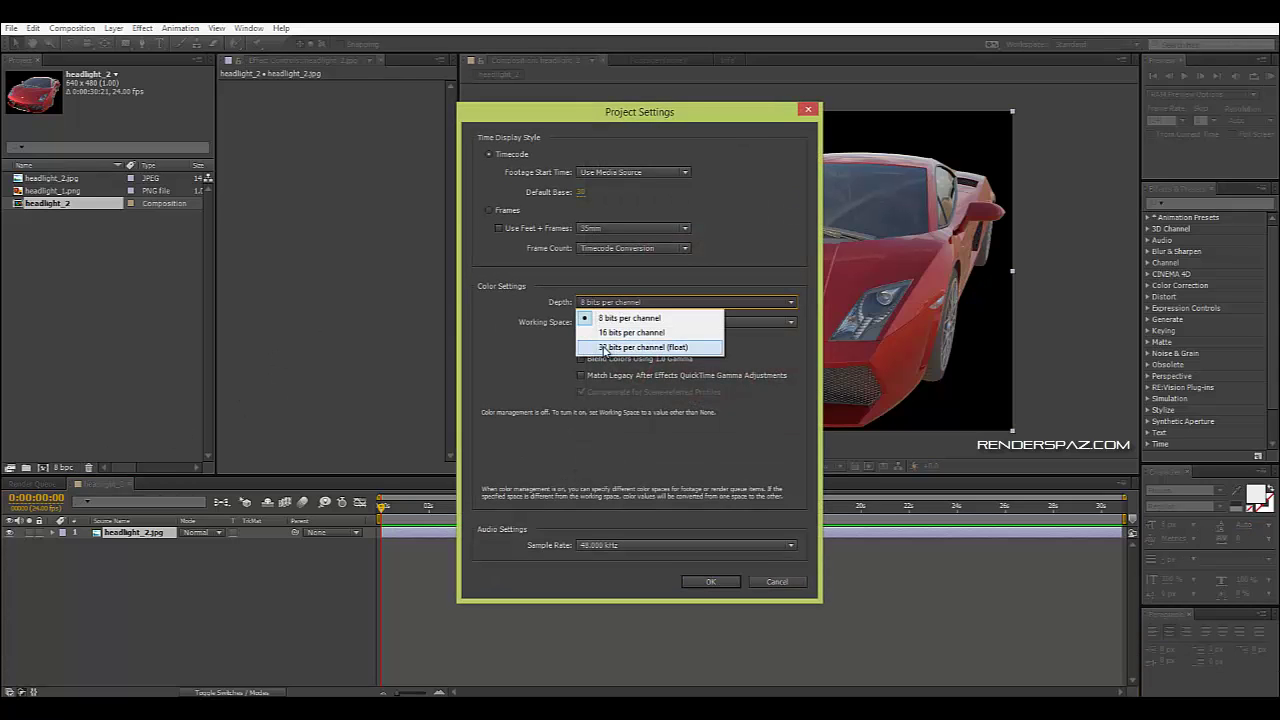
click(604, 348)
click(710, 582)
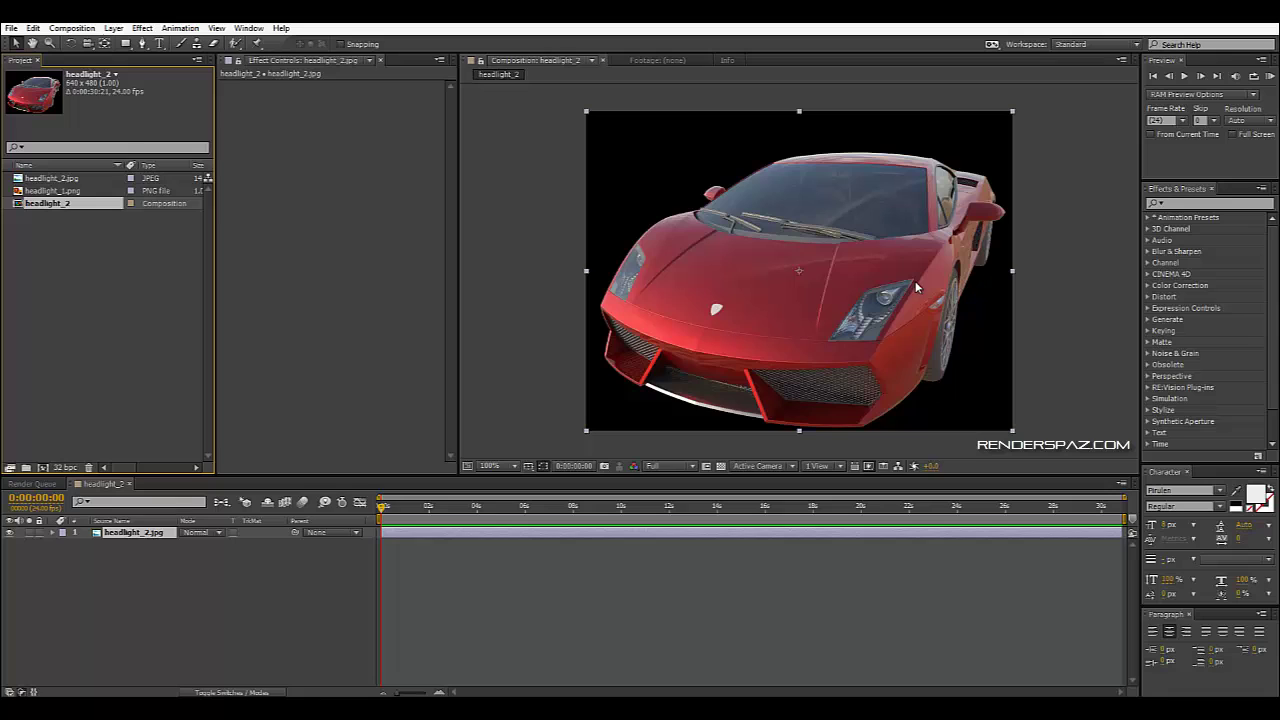
click(1067, 311)
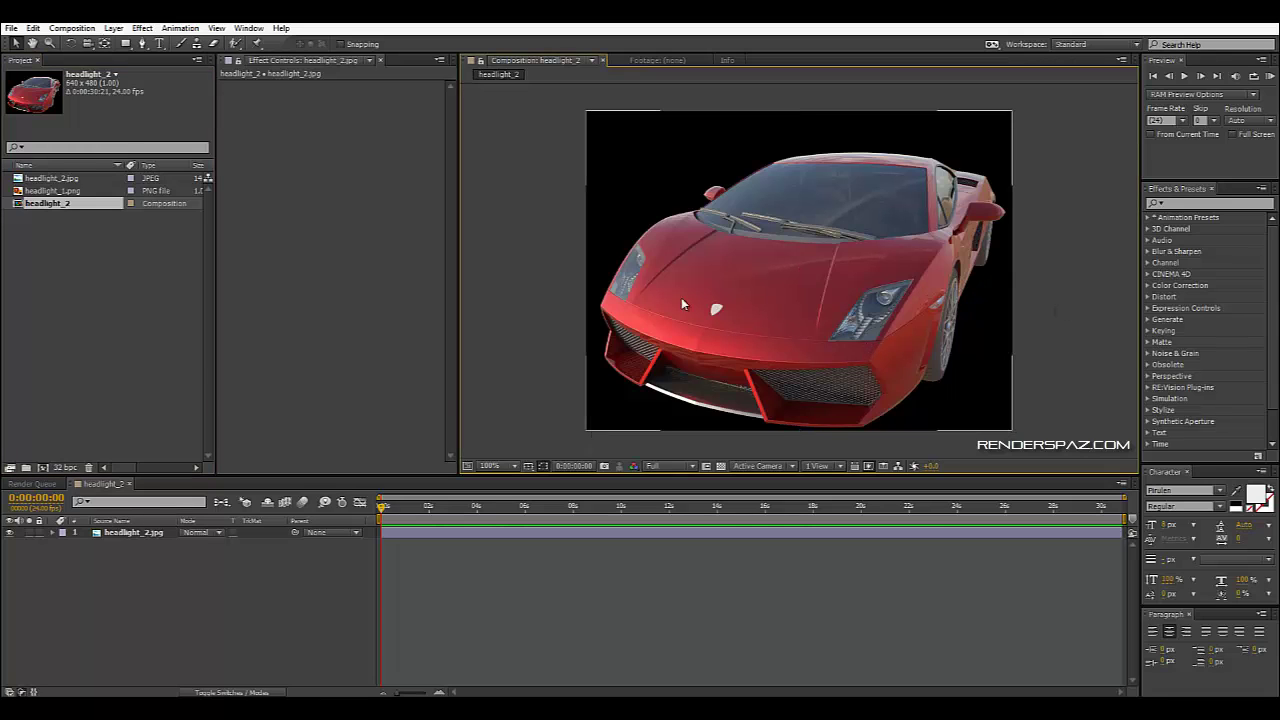
drag(49, 194, 143, 533)
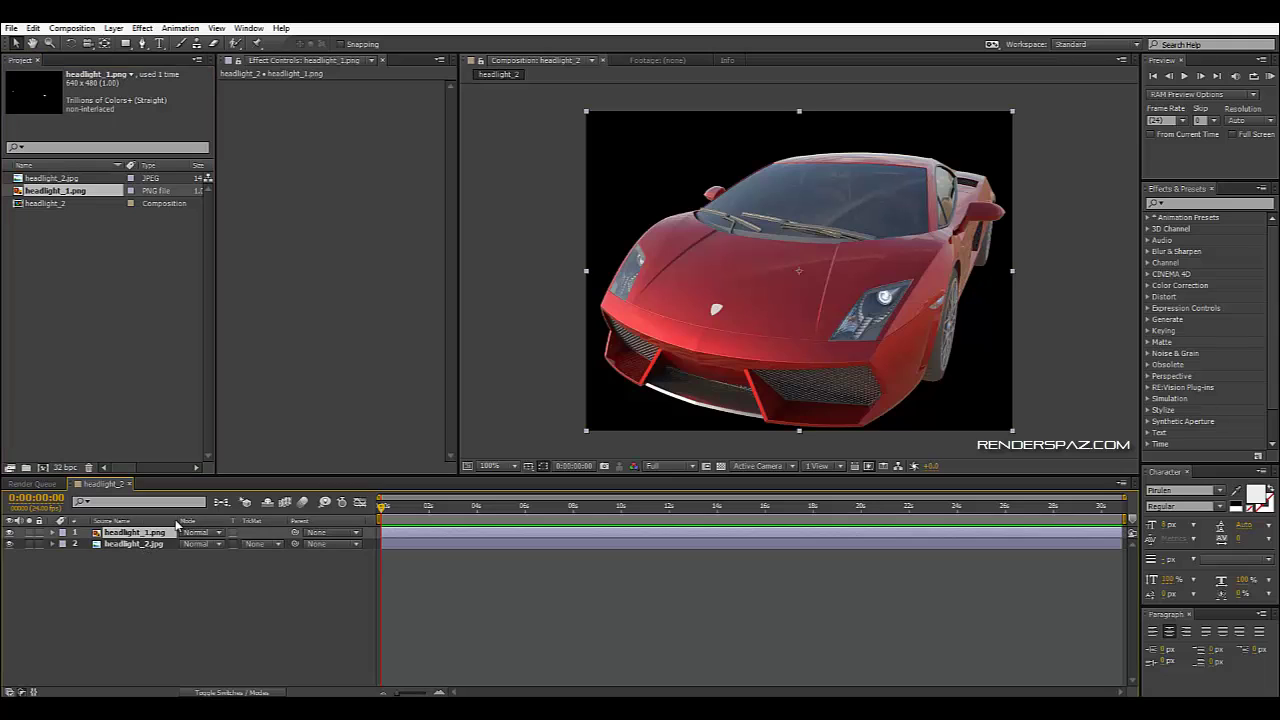
scroll(886, 305, up, 4)
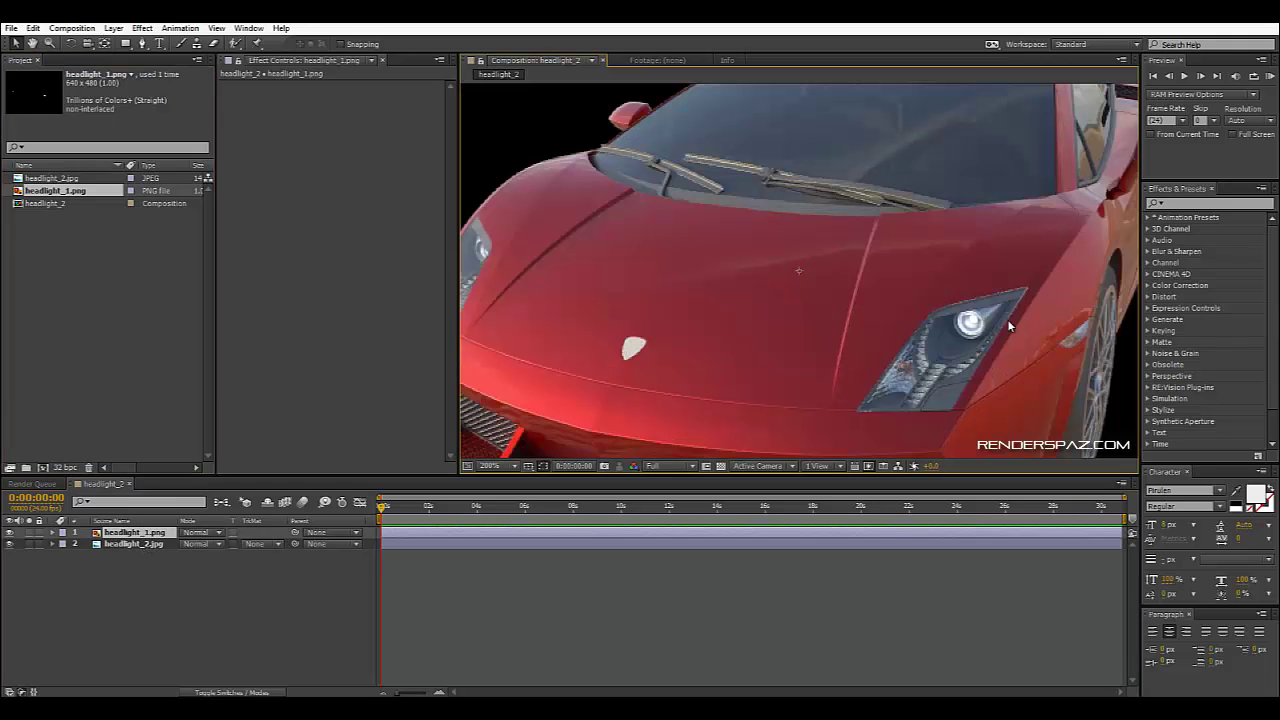
drag(808, 314, 640, 259)
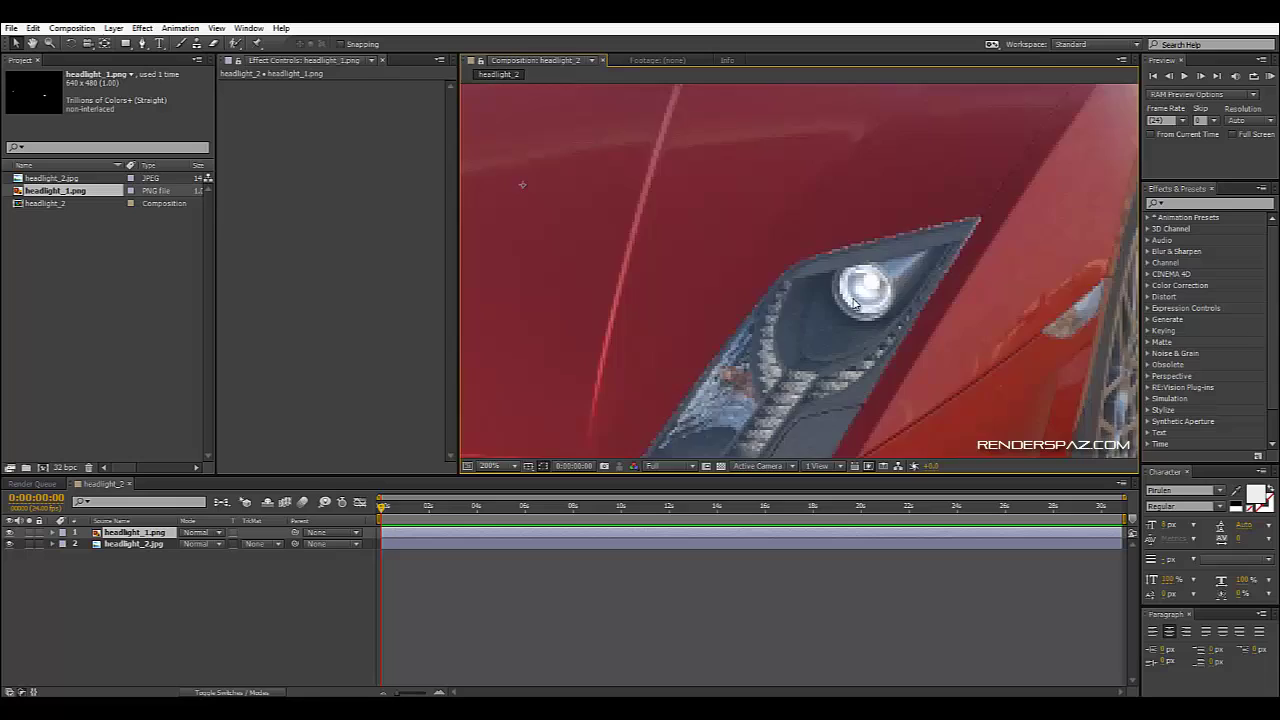
scroll(853, 303, down, 2)
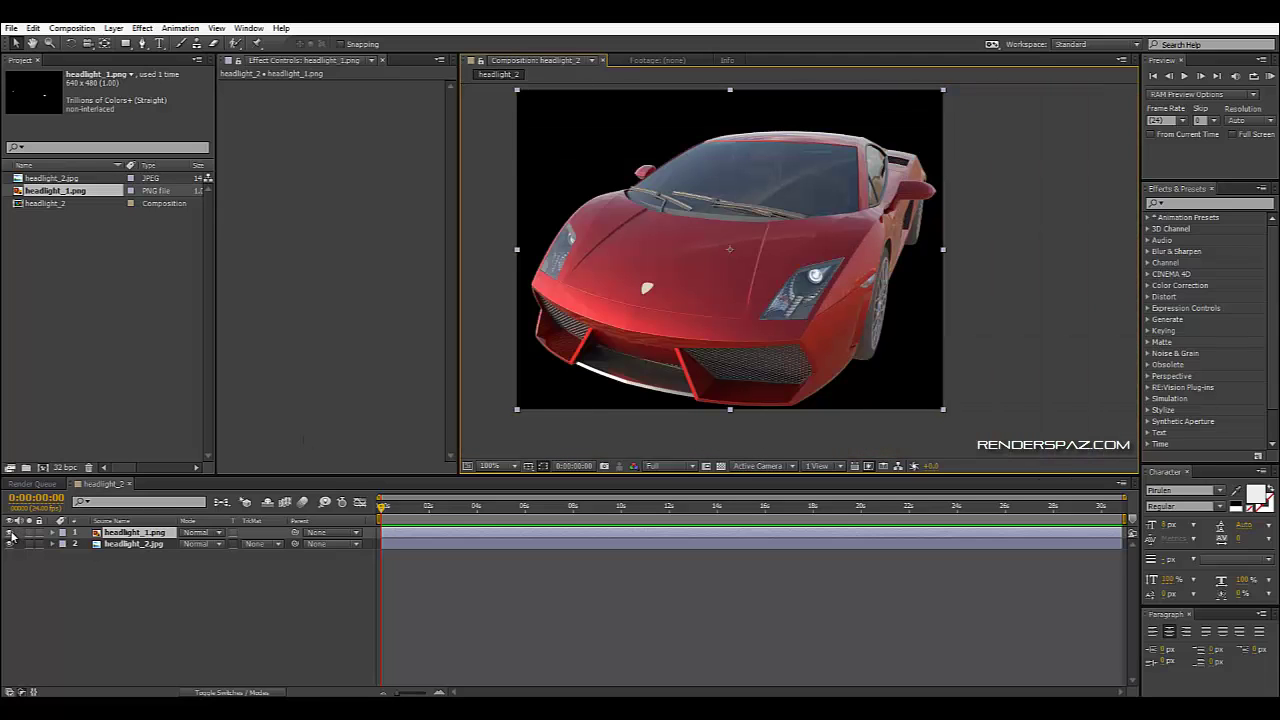
click(12, 536)
click(12, 536)
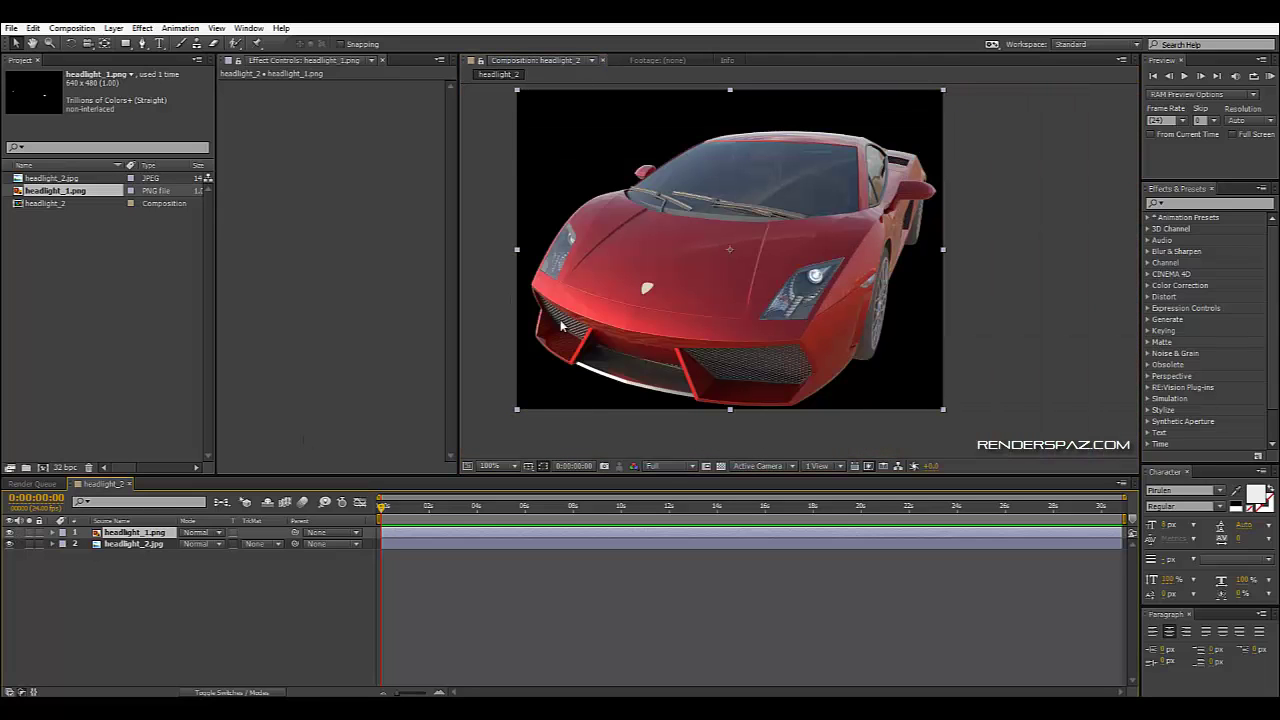
drag(520, 345, 538, 357)
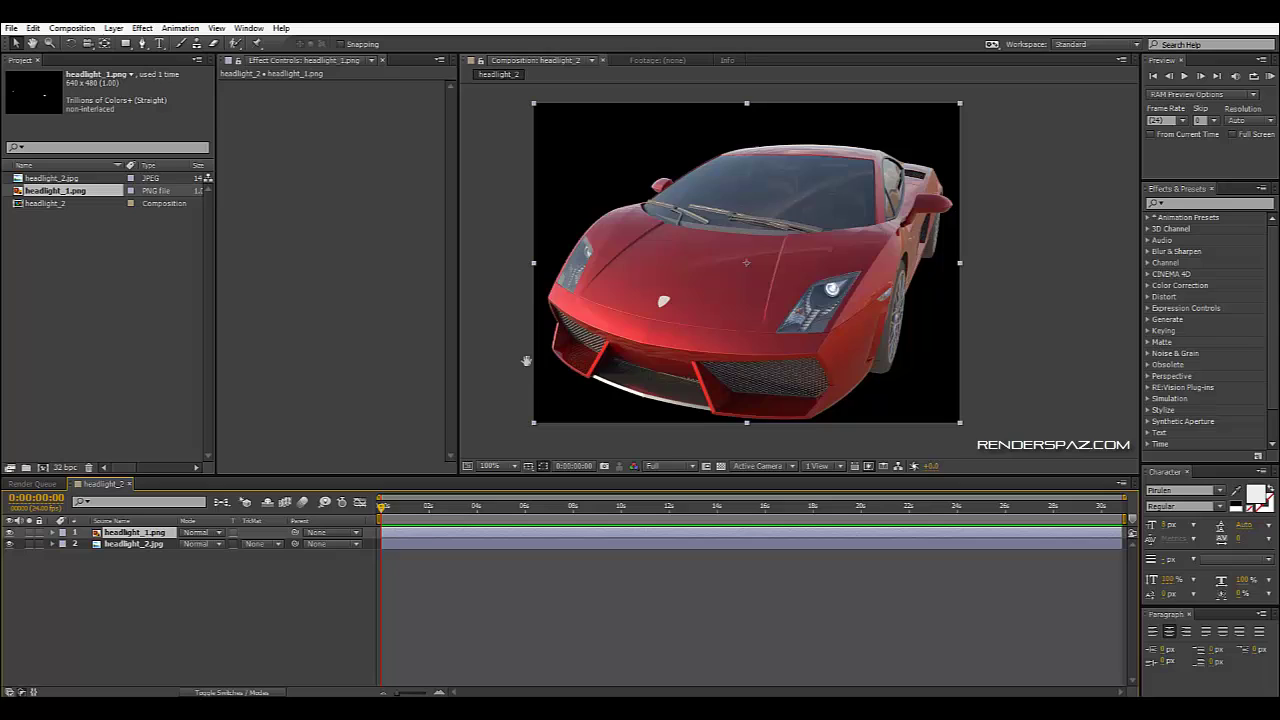
click(211, 584)
click(145, 534)
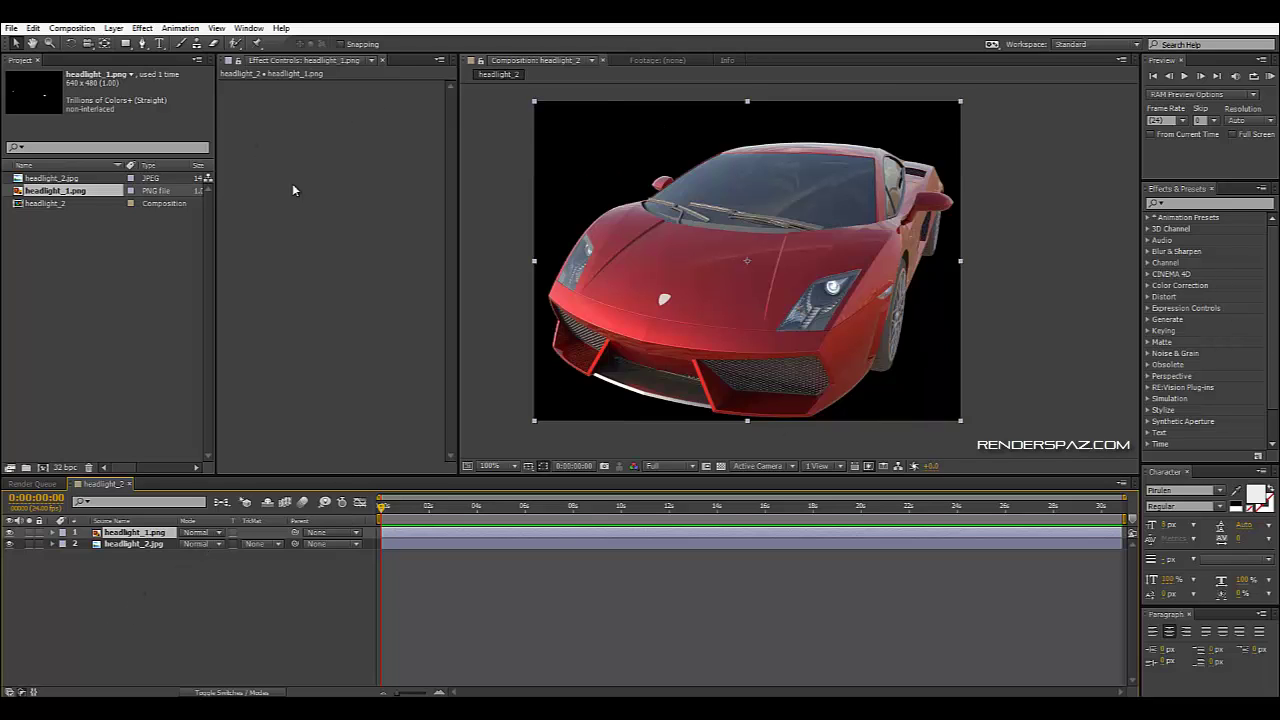
Step: Find the Glow effect via the 'glow' search and apply it to headlight_1.png
click(1185, 204)
text(glow)
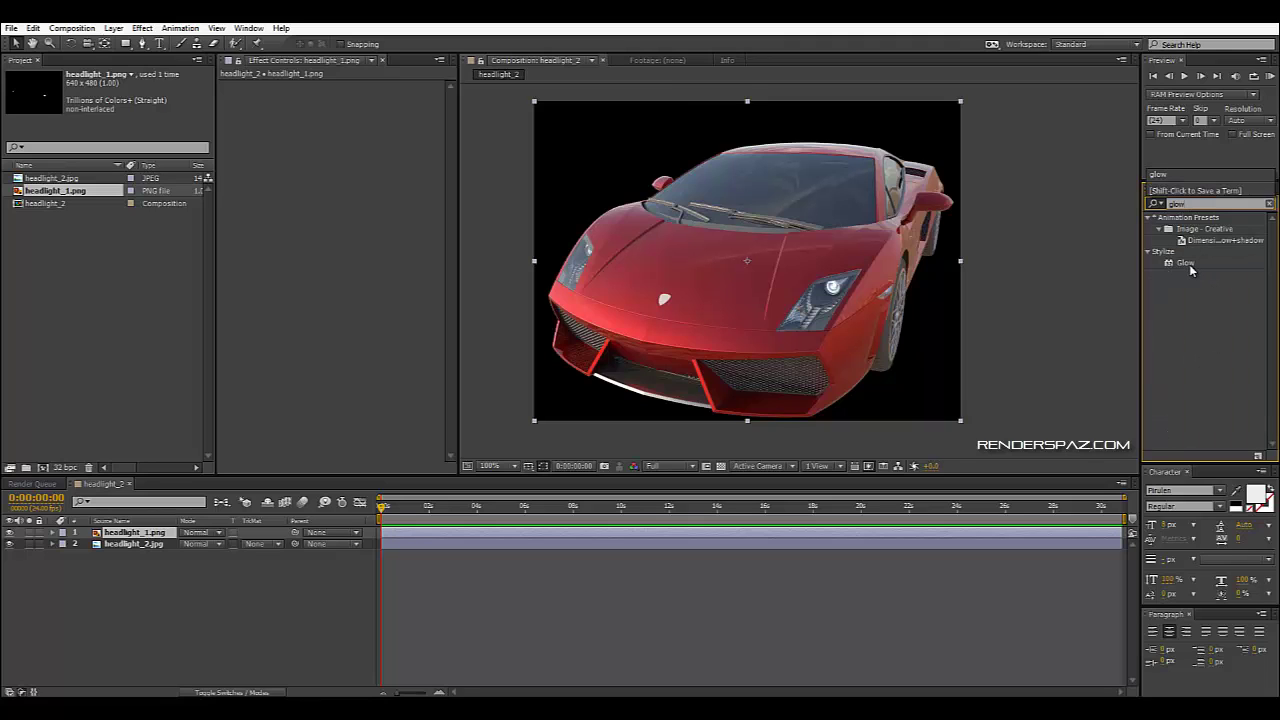
drag(1190, 270, 136, 536)
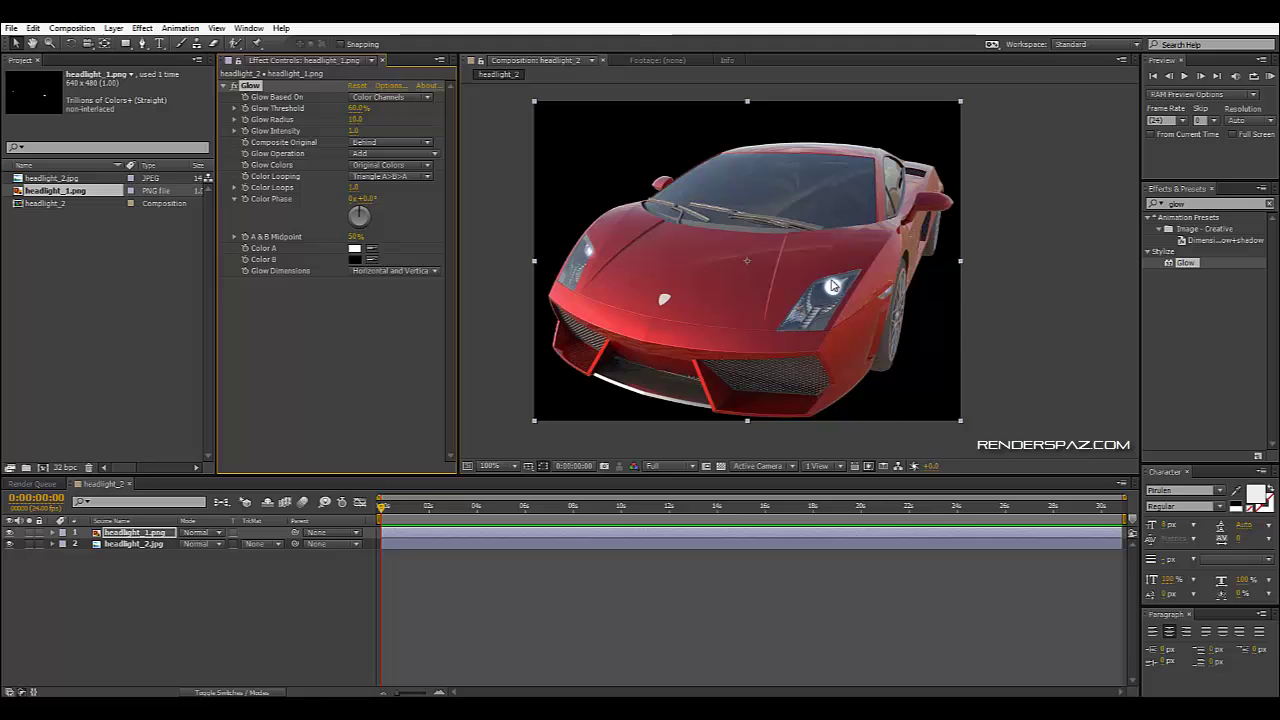
click(765, 126)
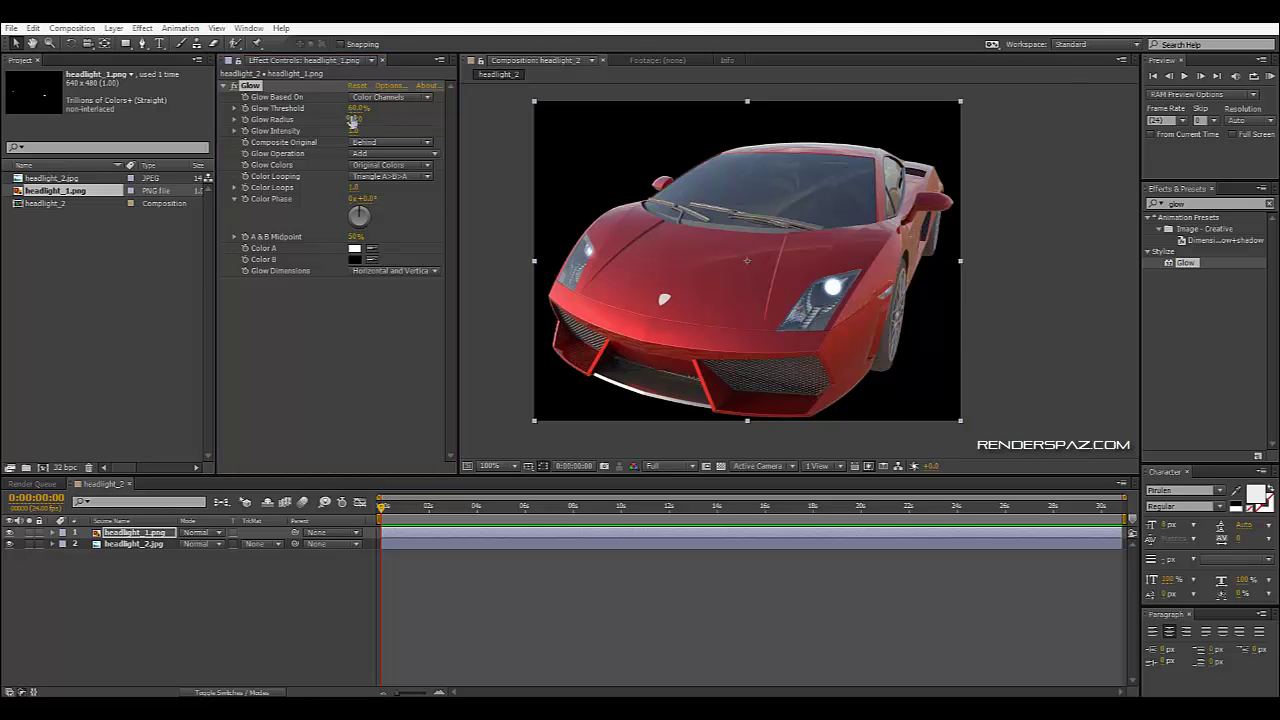
Step: Set Glow Radius to 56 and Glow Intensity to 1.5
drag(353, 119, 368, 114)
scroll(817, 291, up, 4)
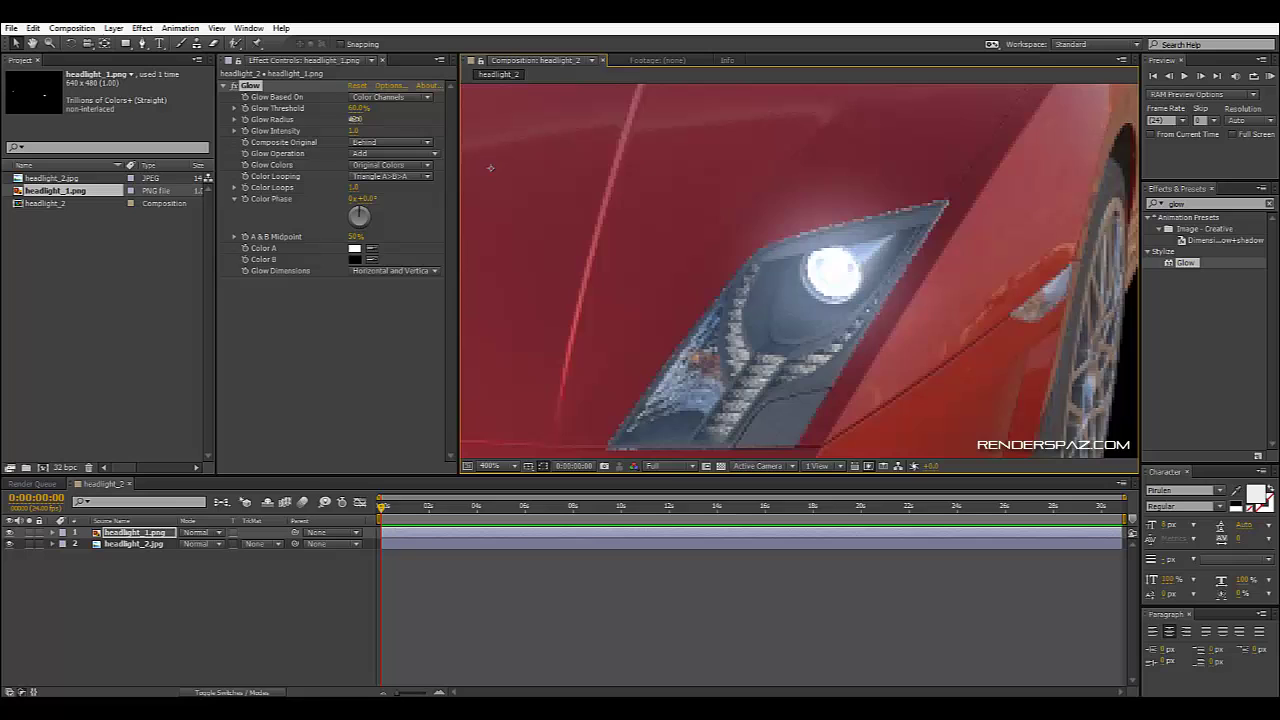
drag(355, 119, 362, 117)
scroll(830, 287, down, 4)
scroll(820, 295, up, 2)
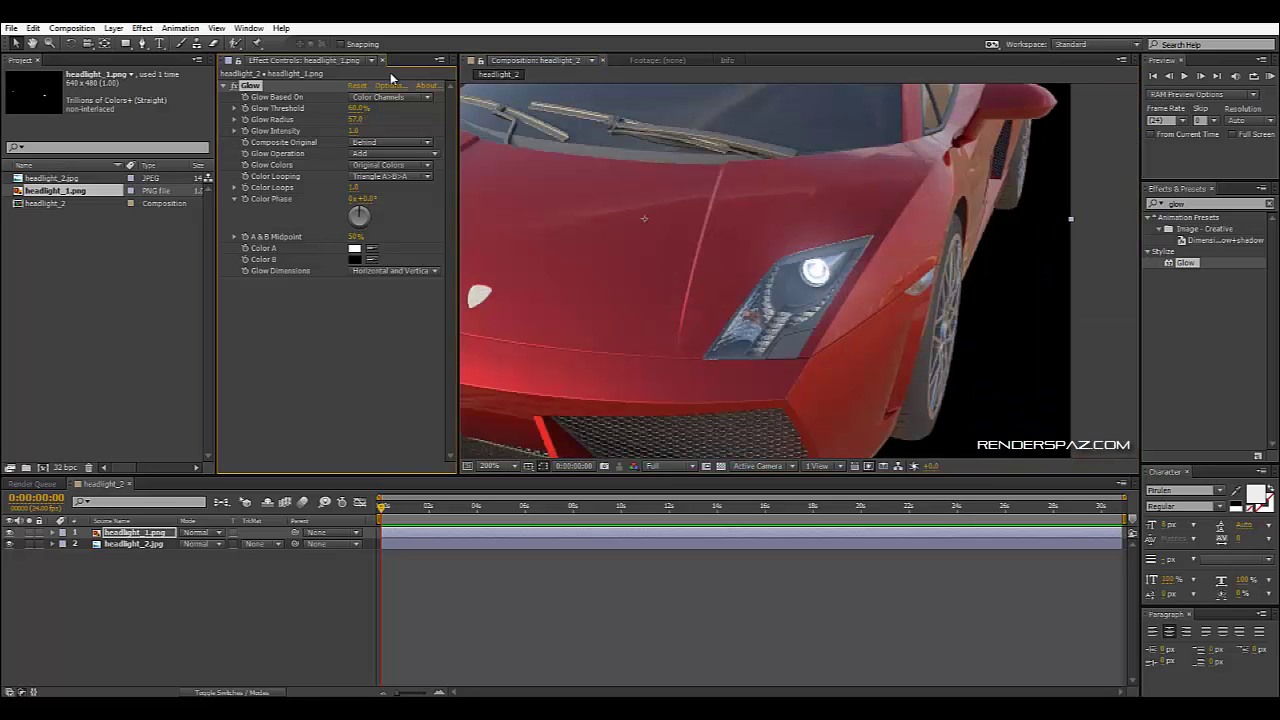
mouse_move(358, 130)
mouse_down()
mouse_move(420, 131)
mouse_move(360, 119)
mouse_up()
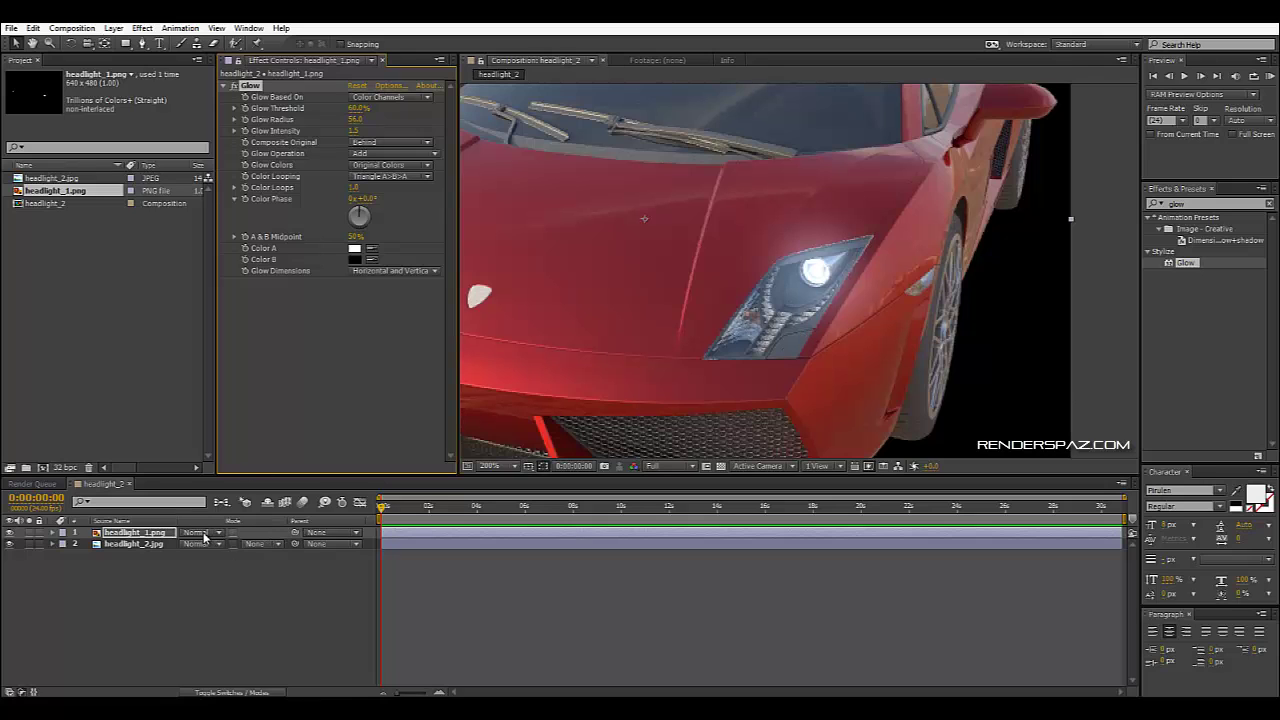
Step: Try Add and Screen blend modes on the headlight layer, settling on Overlay
click(205, 532)
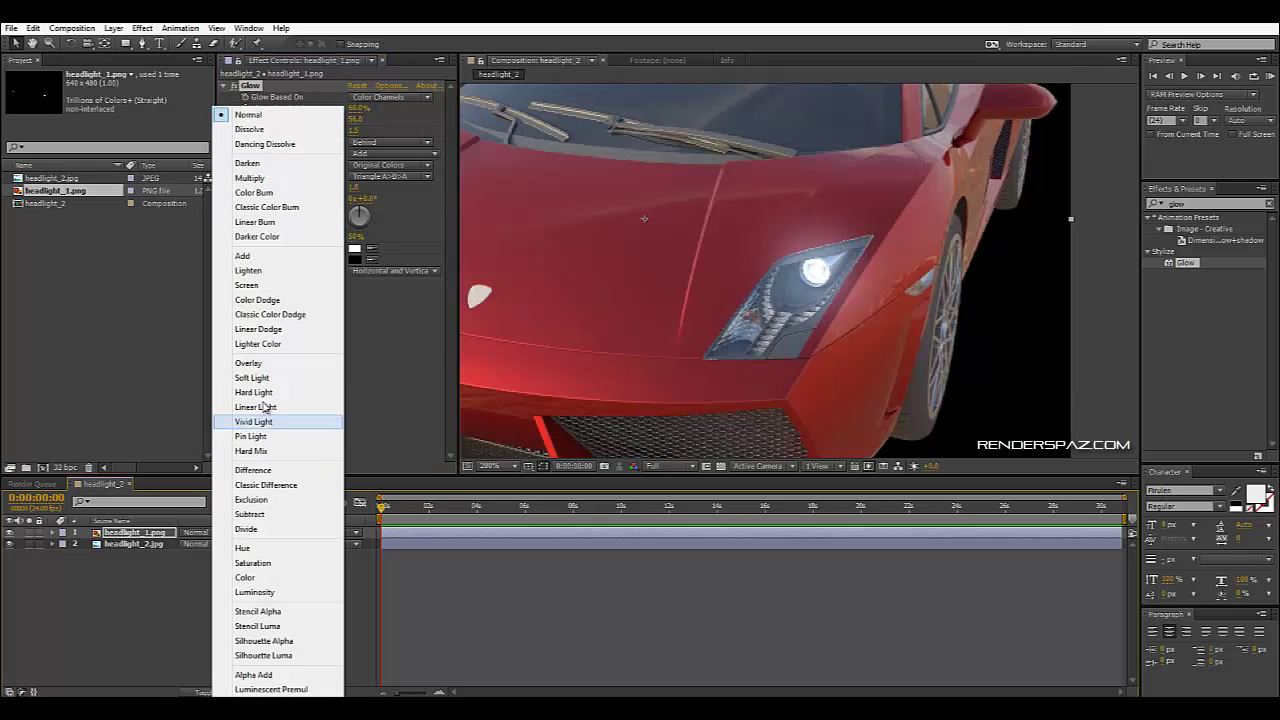
click(252, 257)
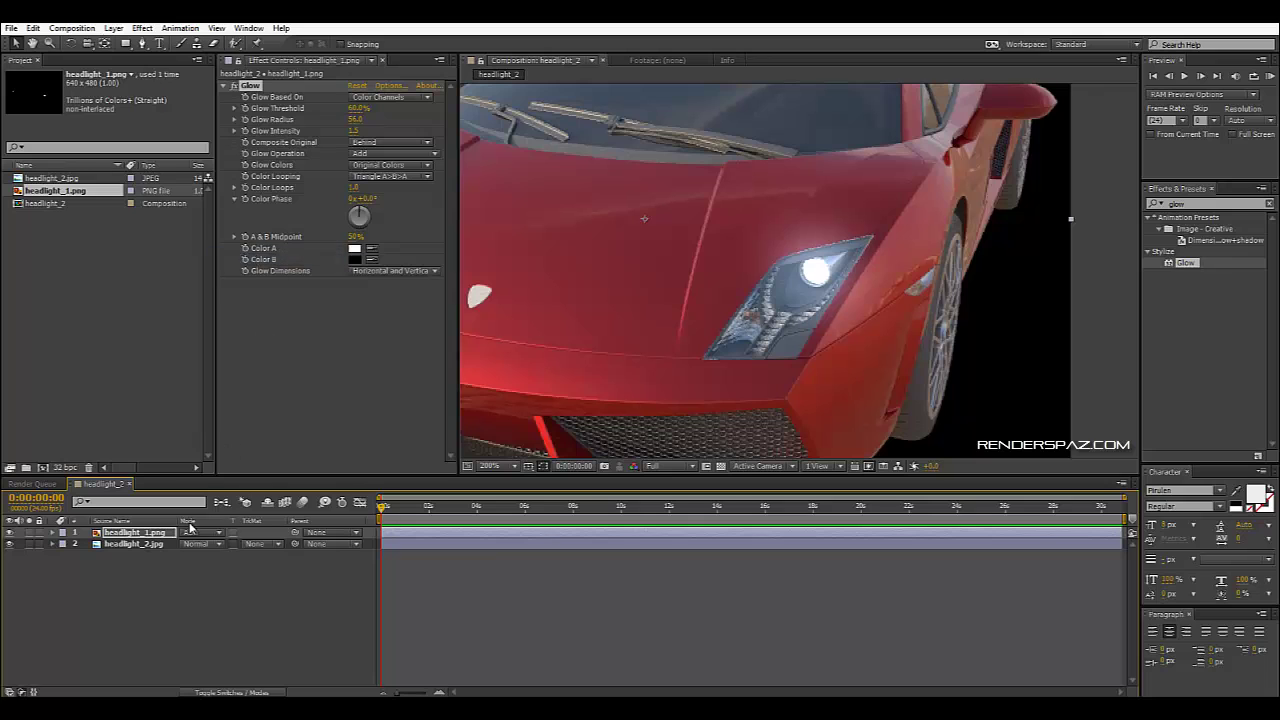
click(191, 531)
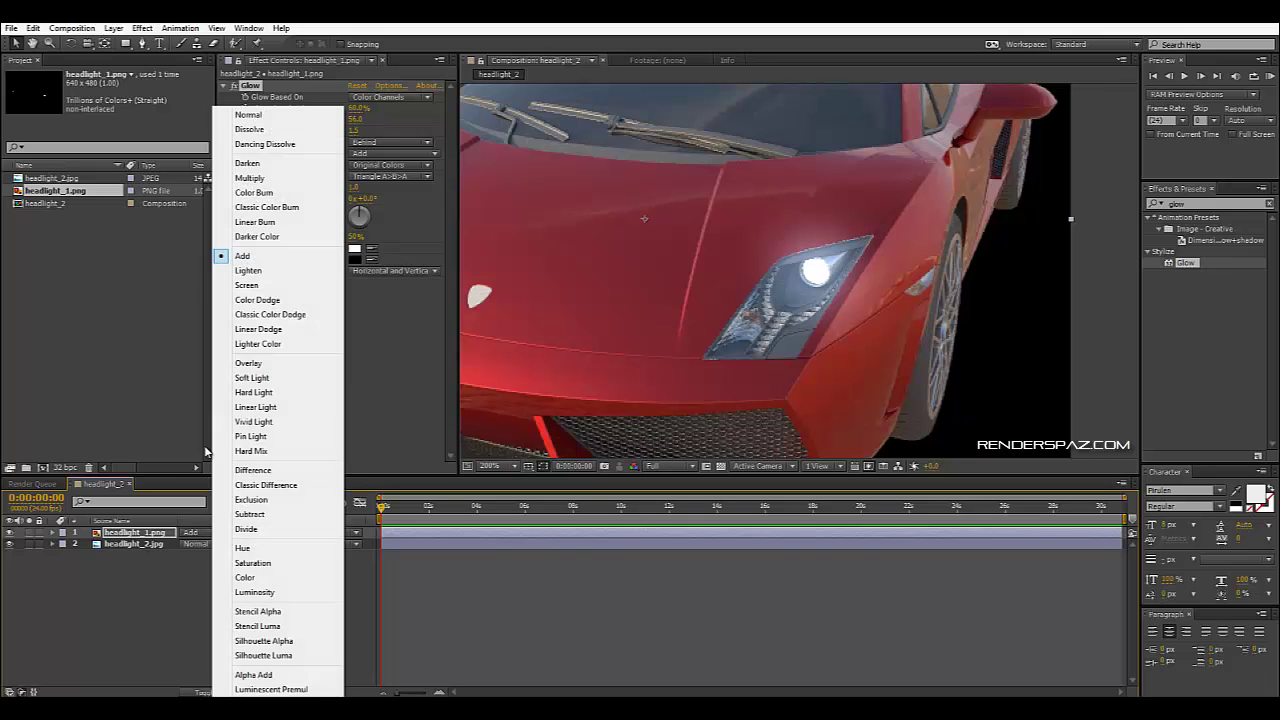
click(246, 286)
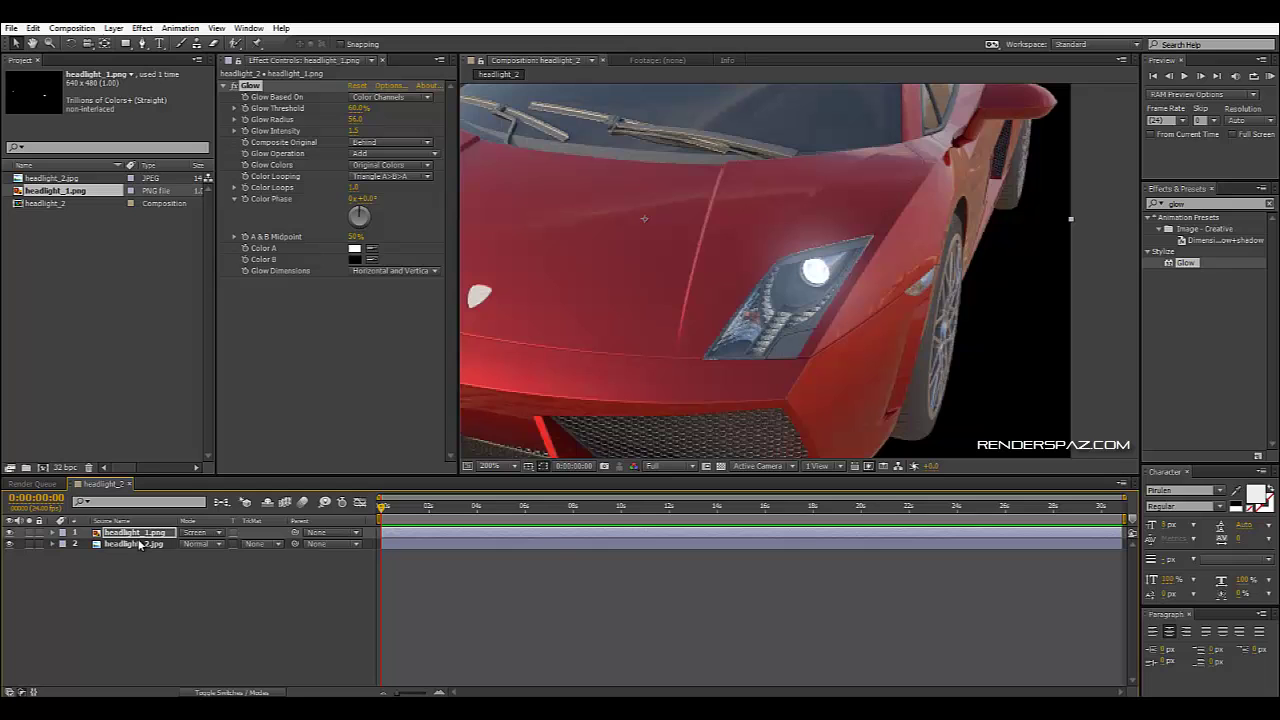
click(210, 533)
click(246, 368)
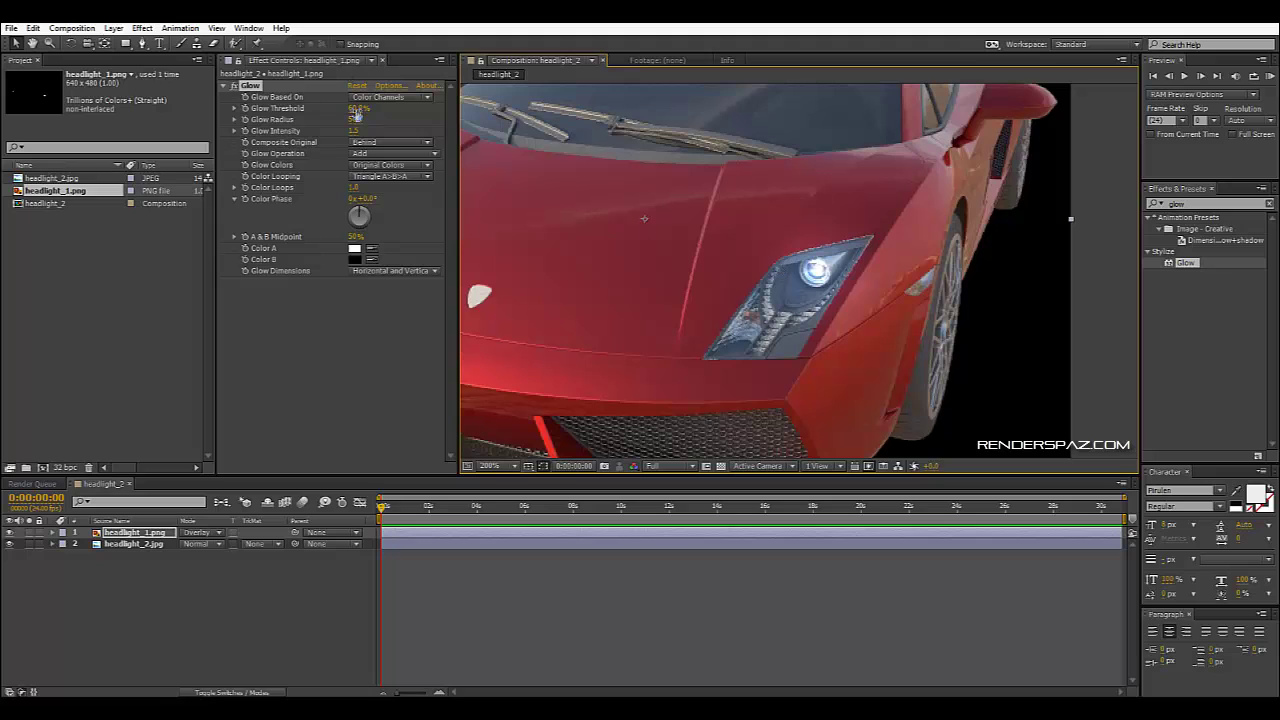
Step: Lower Glow Threshold to about 42% and widen the Glow Radius
mouse_move(356, 108)
mouse_down()
mouse_move(321, 107)
mouse_move(371, 125)
mouse_up()
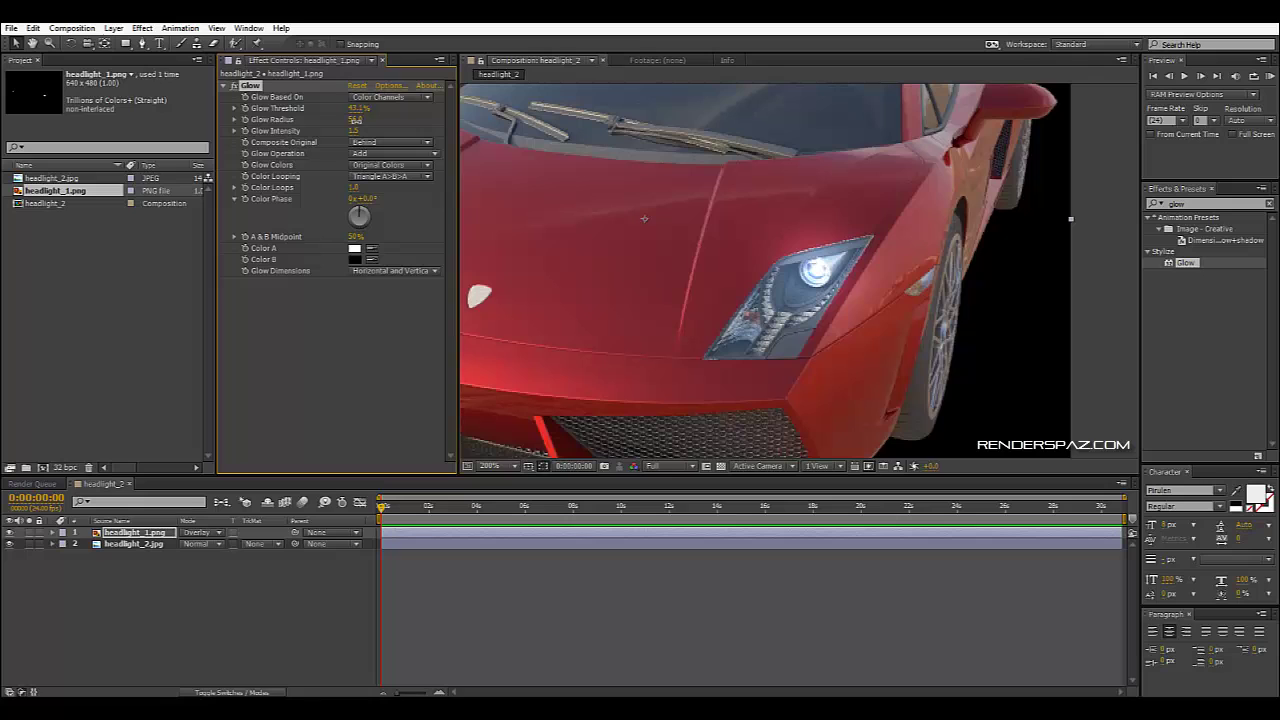
drag(356, 120, 358, 120)
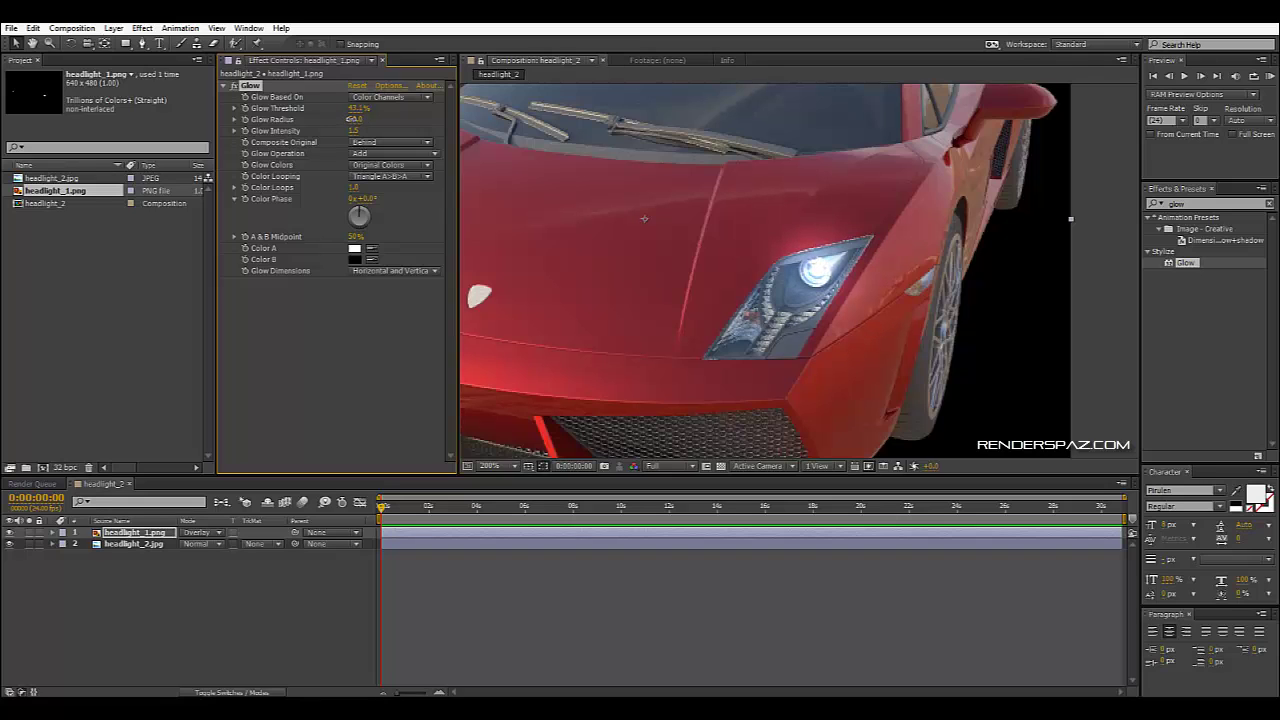
scroll(802, 267, down, 2)
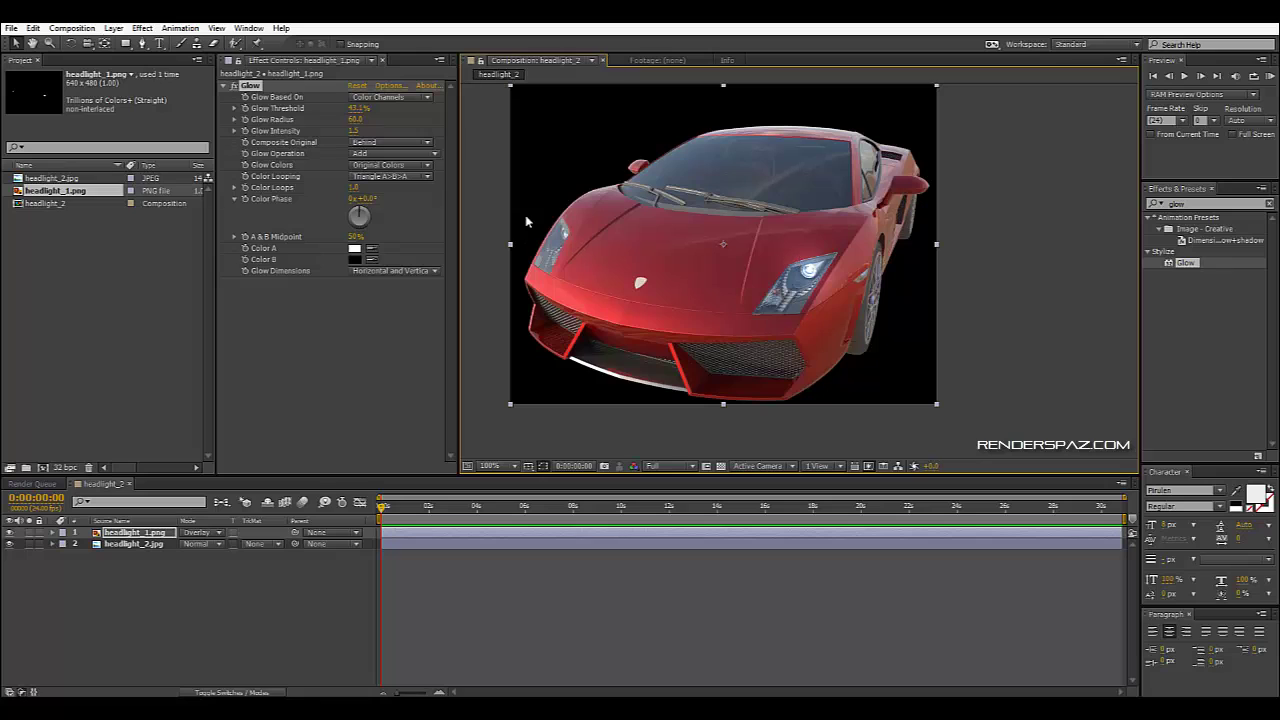
drag(358, 120, 350, 119)
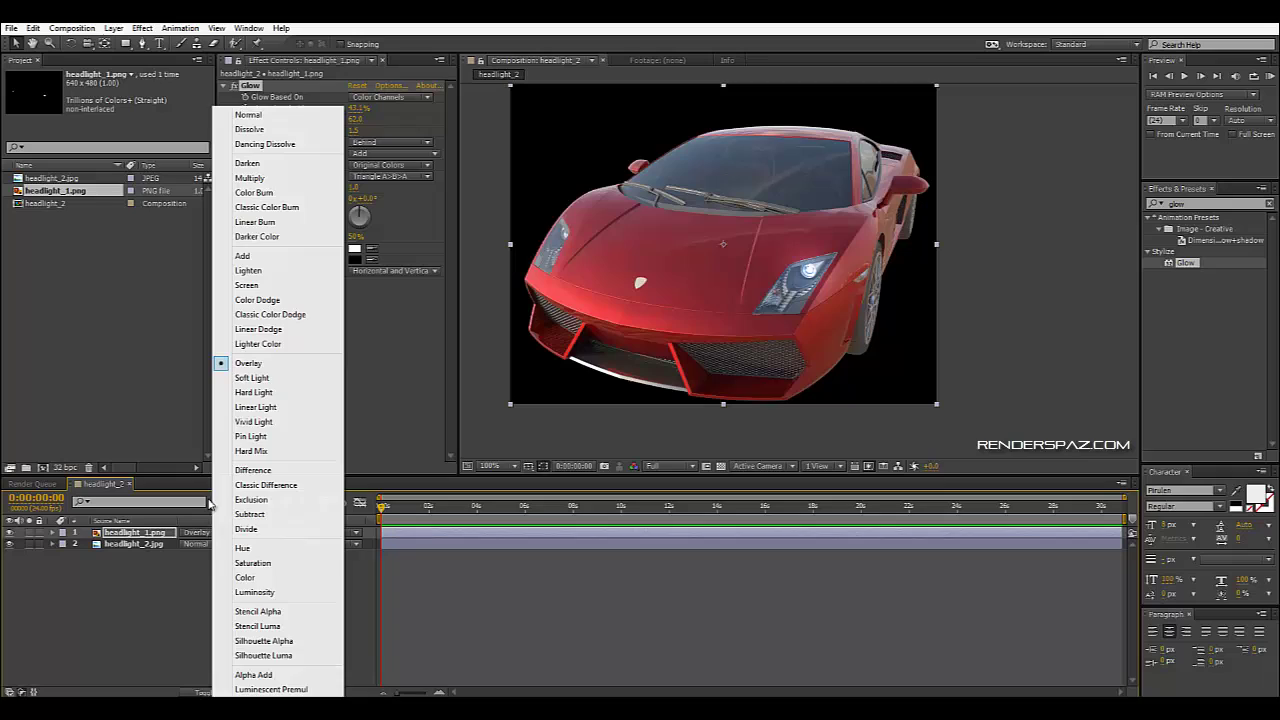
Step: Switch the headlight layer's blend mode to Hard Light and enlarge Glow Radius to 92
click(210, 533)
click(252, 393)
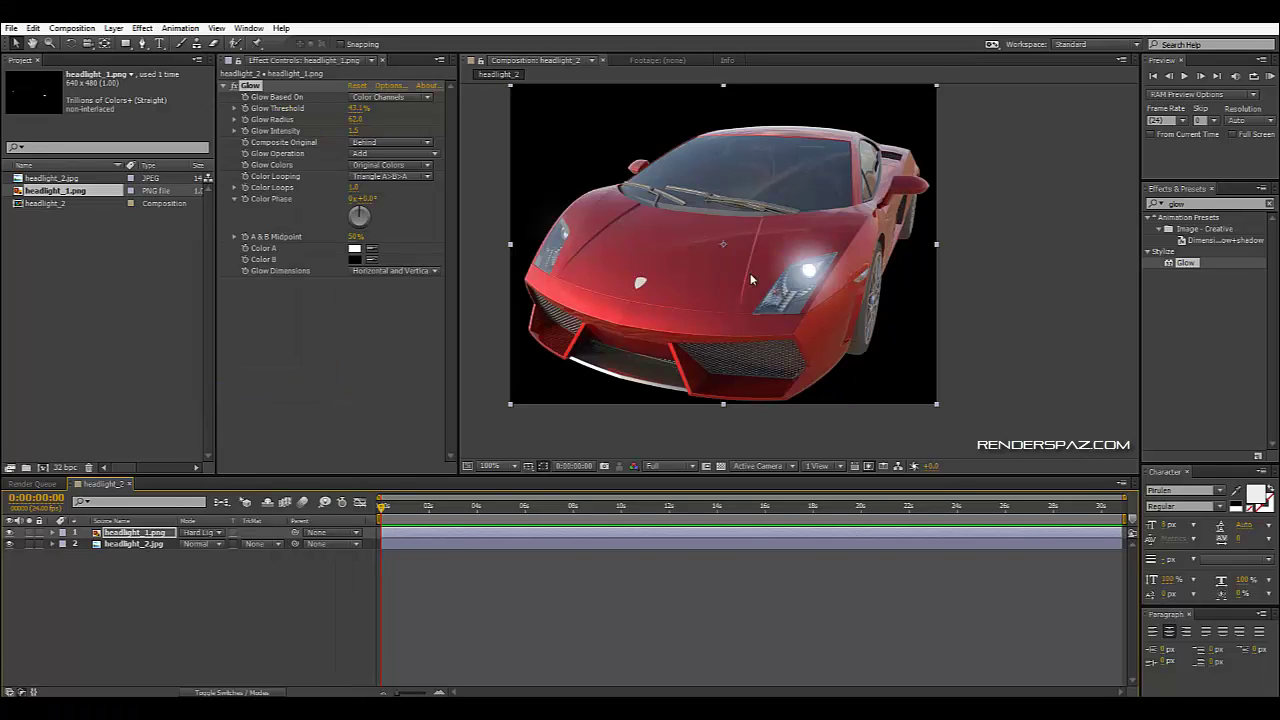
scroll(810, 275, up, 1)
scroll(810, 275, down, 1)
mouse_move(363, 122)
mouse_down()
mouse_move(378, 125)
mouse_move(347, 108)
mouse_move(386, 139)
mouse_move(344, 131)
mouse_move(366, 111)
mouse_up()
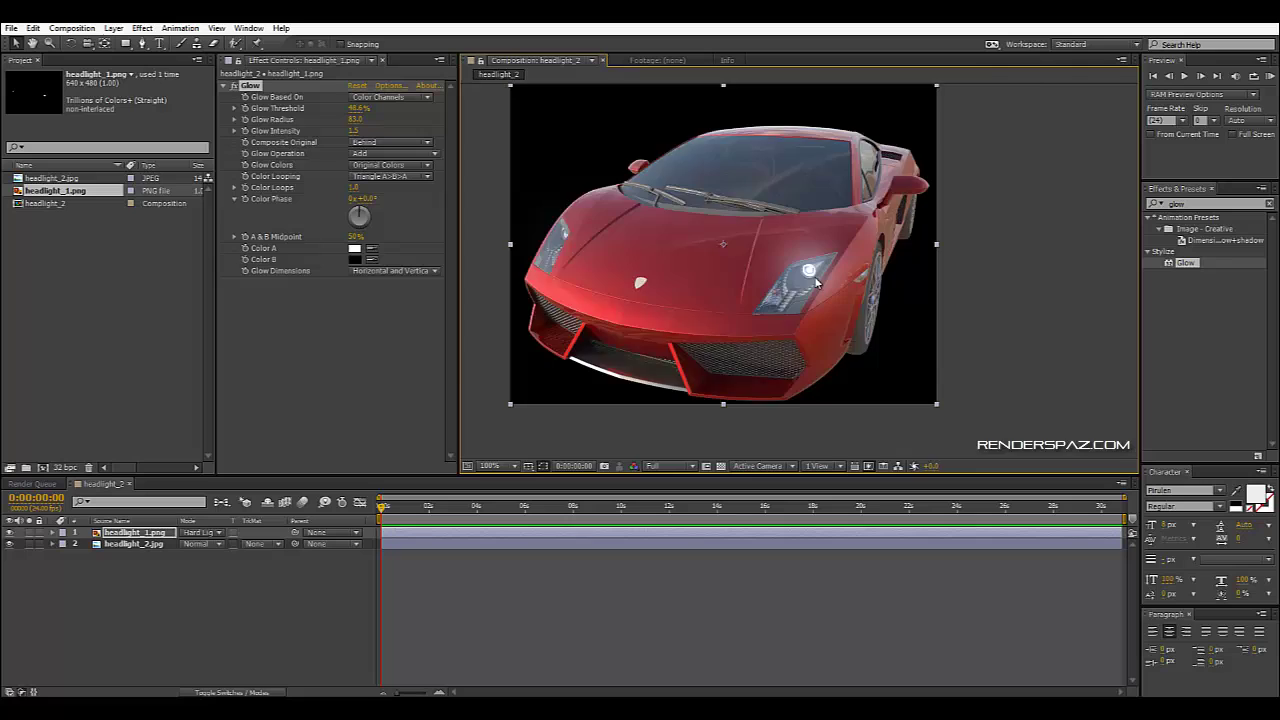
Step: Raise Glow Threshold to about 54% and settle Glow Radius near 81
scroll(818, 285, up, 2)
scroll(808, 272, down, 2)
drag(356, 108, 367, 108)
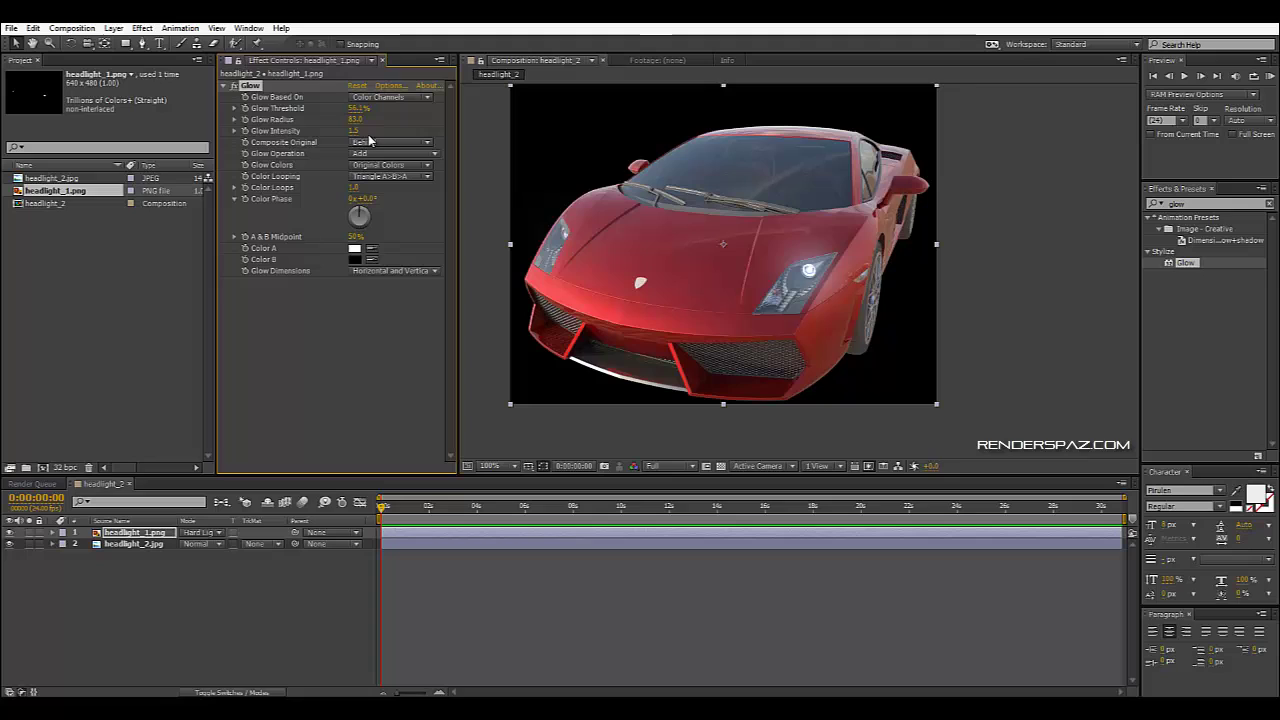
mouse_move(352, 119)
mouse_down()
mouse_move(327, 119)
mouse_move(367, 119)
mouse_move(345, 119)
mouse_up()
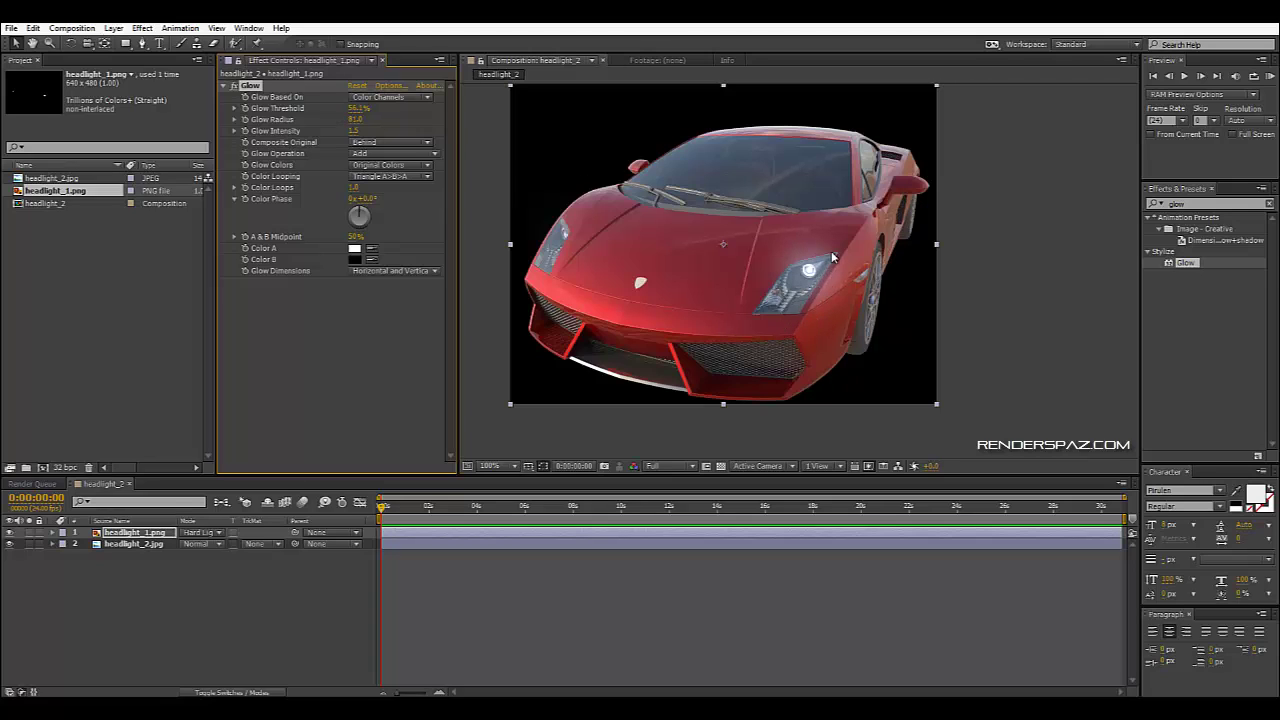
click(1030, 404)
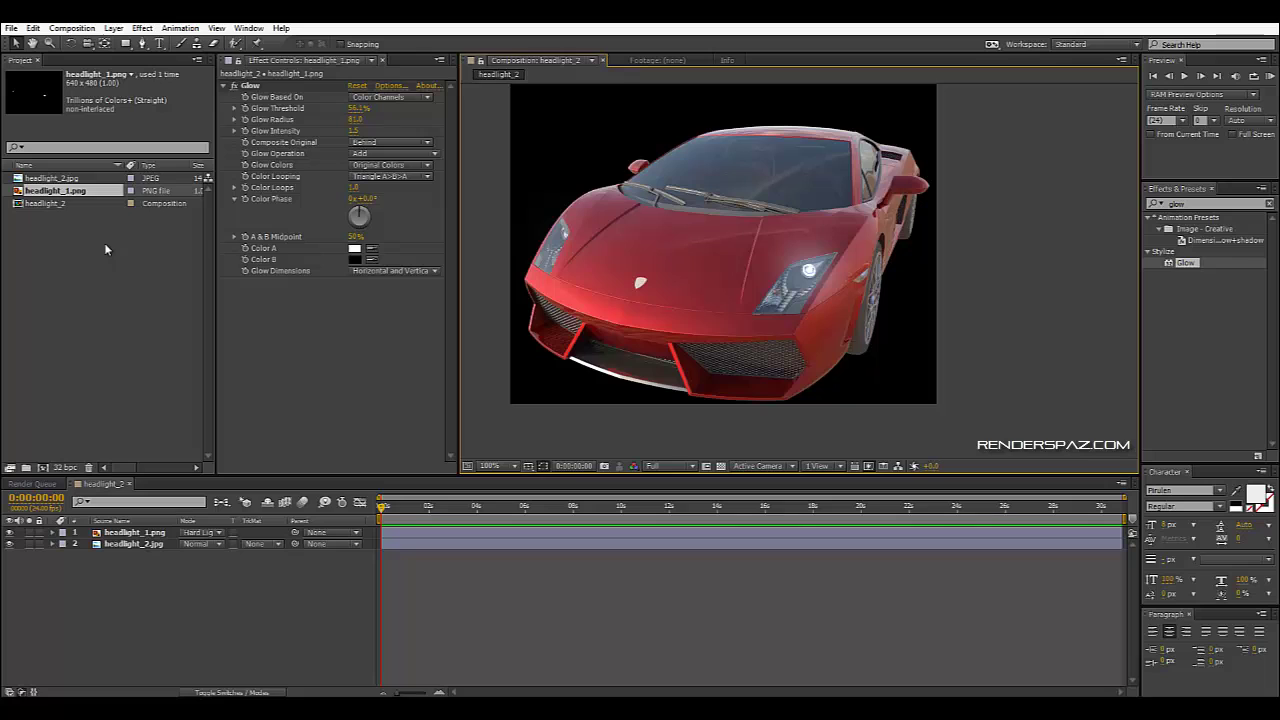
click(236, 87)
click(236, 87)
click(236, 87)
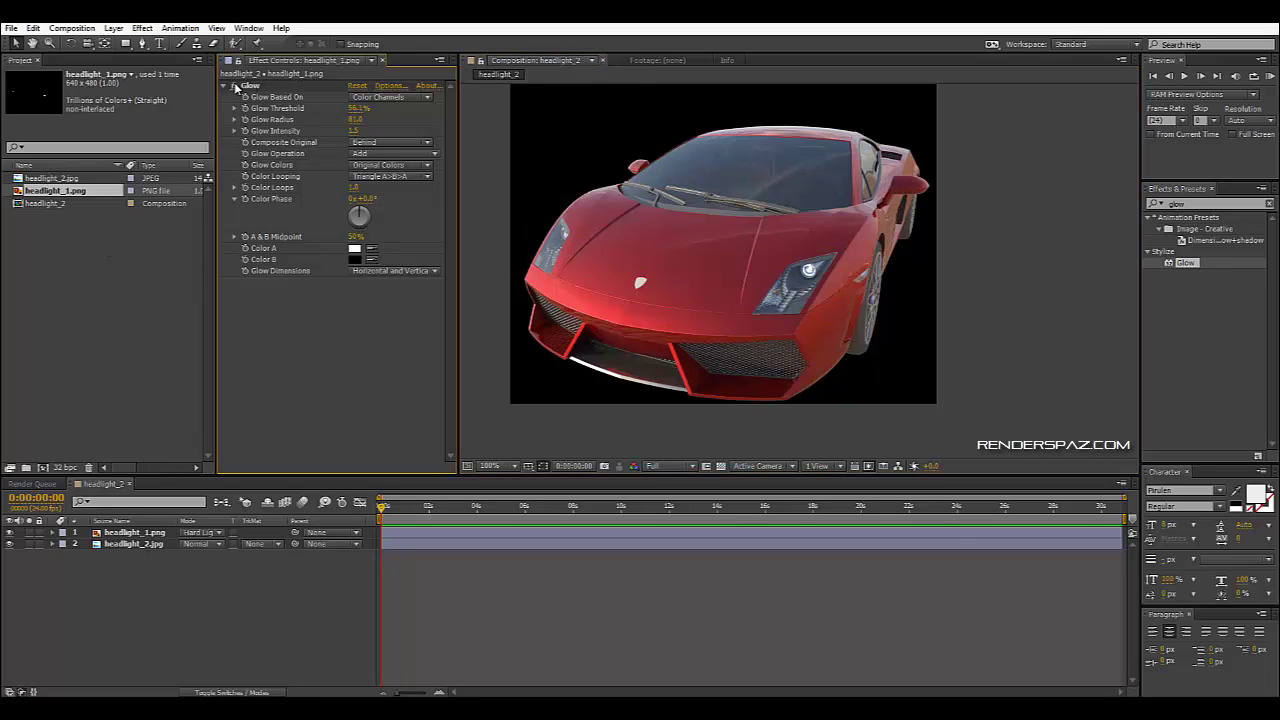
click(236, 87)
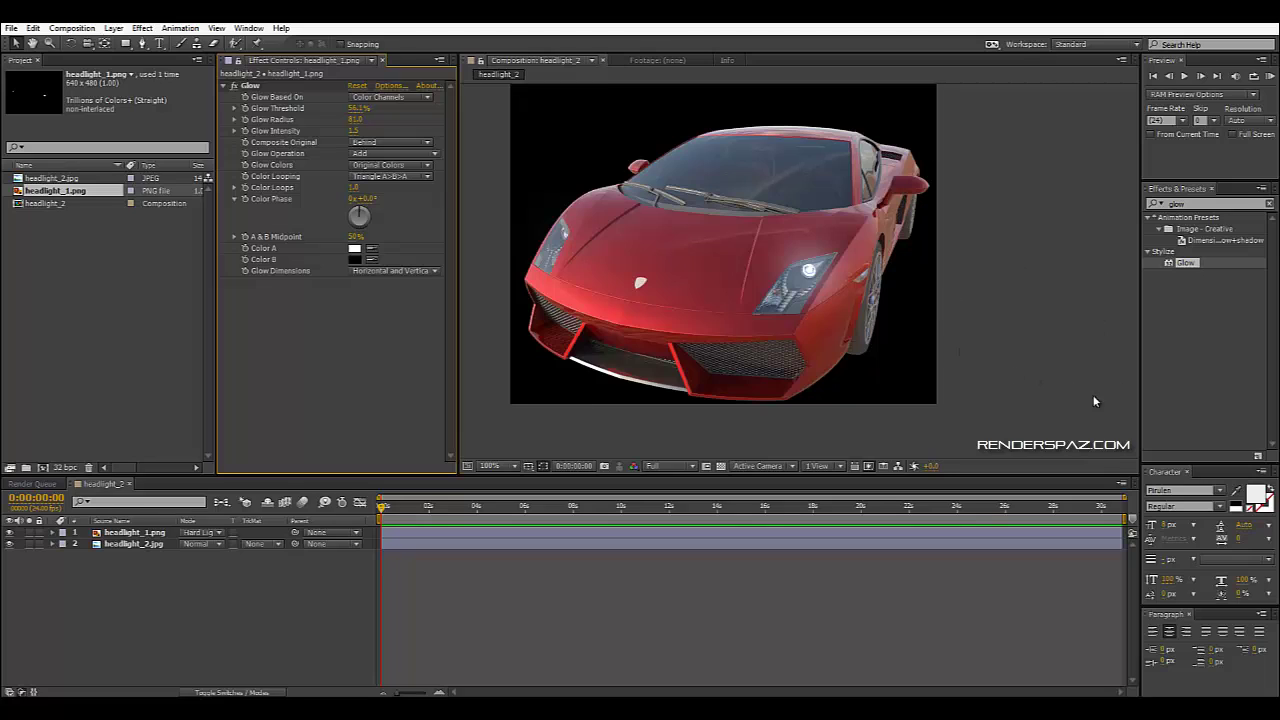